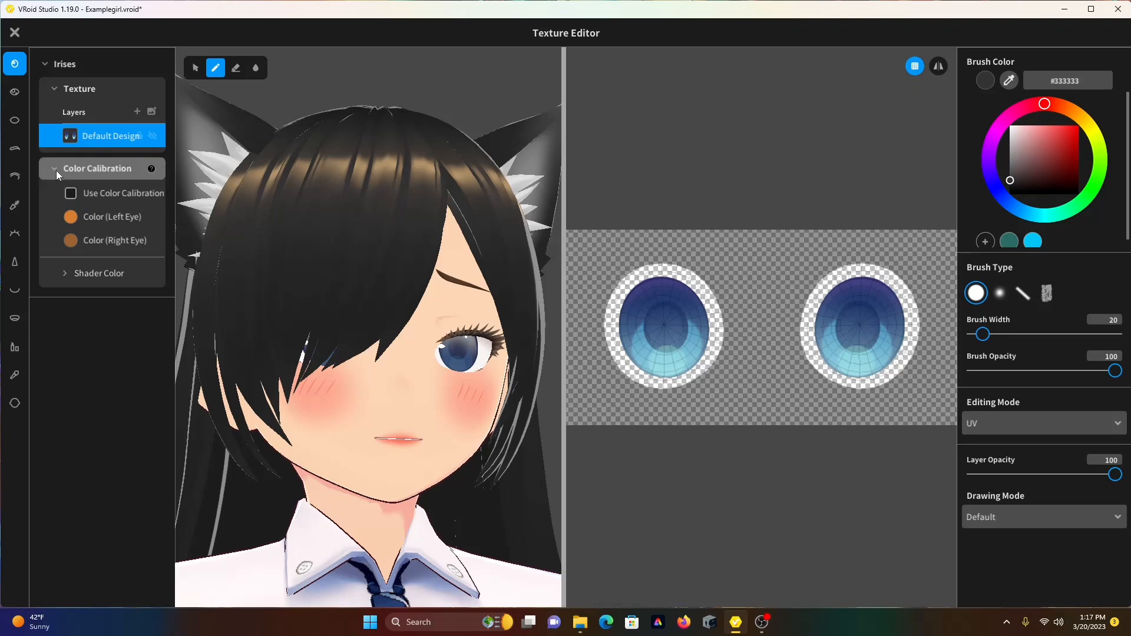
# - Shift the irises' base shader color to a slightly darker, more saturated purple and close the texture editor
pyautogui.click(59, 274)
pyautogui.click(100, 298)
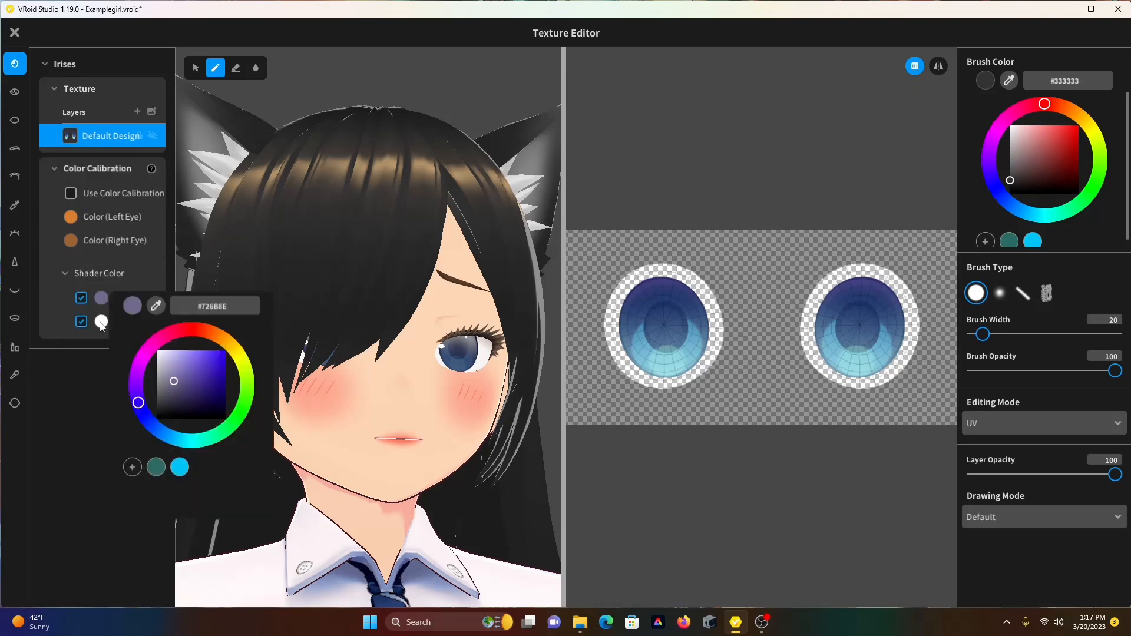
pyautogui.moveTo(171, 369)
pyautogui.mouseDown()
pyautogui.moveTo(194, 382)
pyautogui.moveTo(173, 348)
pyautogui.moveTo(191, 383)
pyautogui.moveTo(180, 413)
pyautogui.moveTo(188, 374)
pyautogui.moveTo(179, 380)
pyautogui.mouseUp()
pyautogui.click(27, 452)
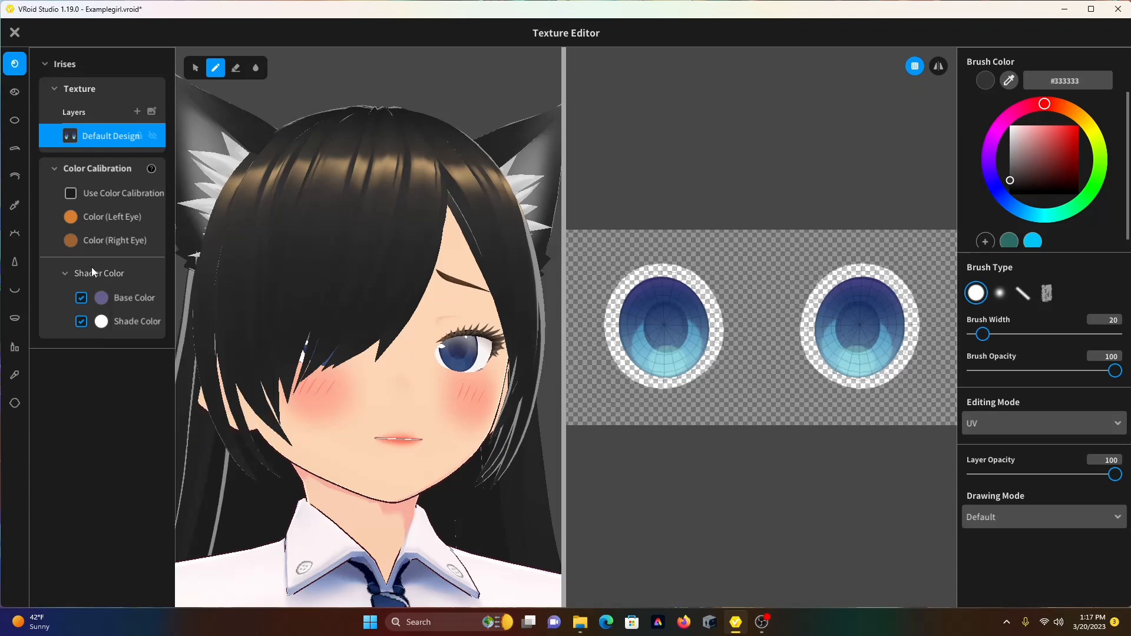
pyautogui.click(15, 33)
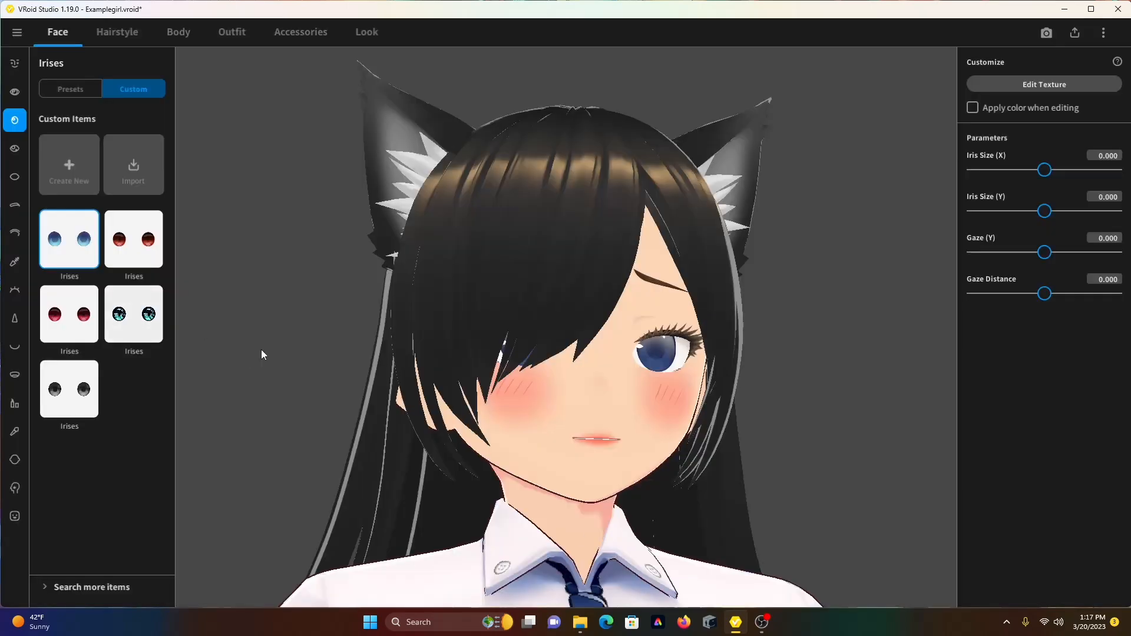
# - Apply the crimson custom irises to the character and search for more iris items on BOOTH
pyautogui.click(91, 319)
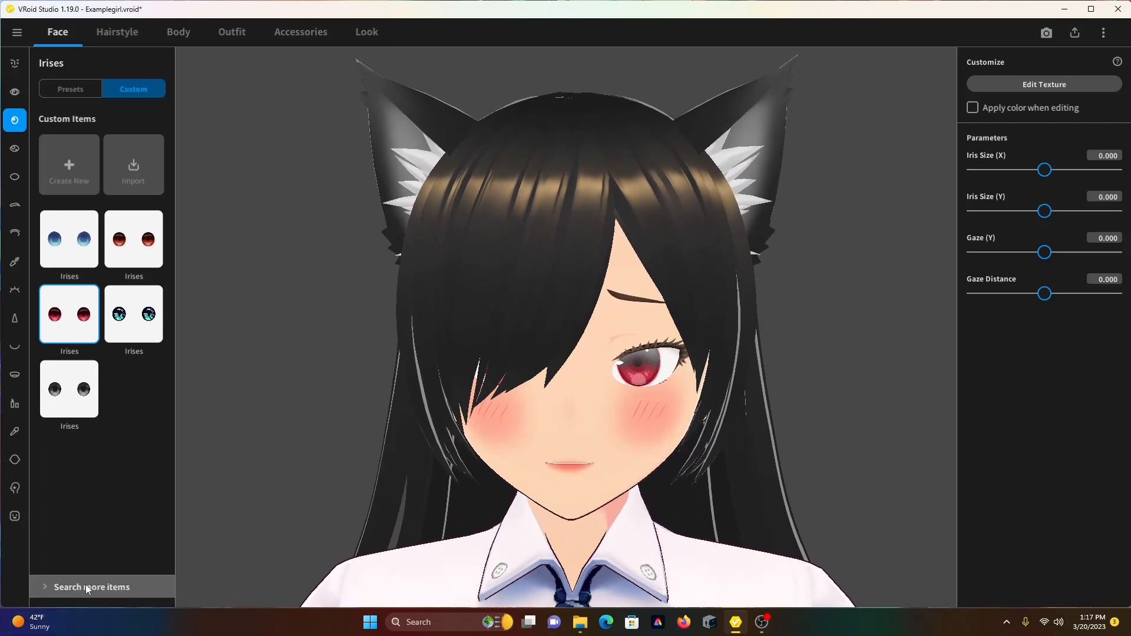
pyautogui.click(113, 583)
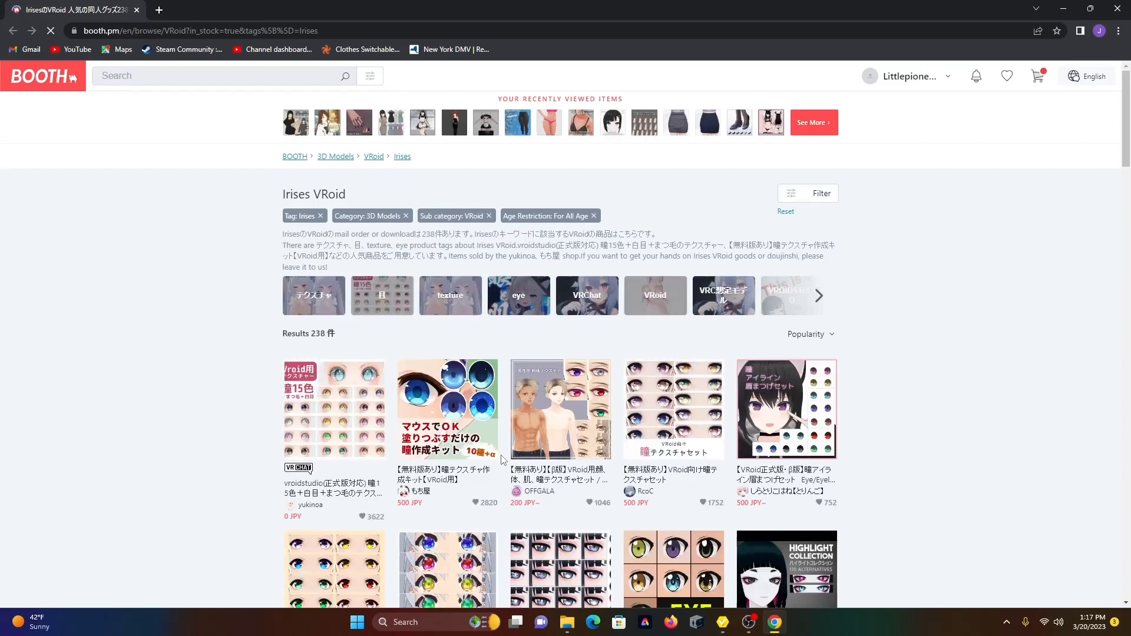
# - Browse the Irises listings, open the Mia1.0 Eye/Eyeline/Eyebrow/Eyelashes item and dismiss the translation prompt
pyautogui.scroll(-1, 503, 460)
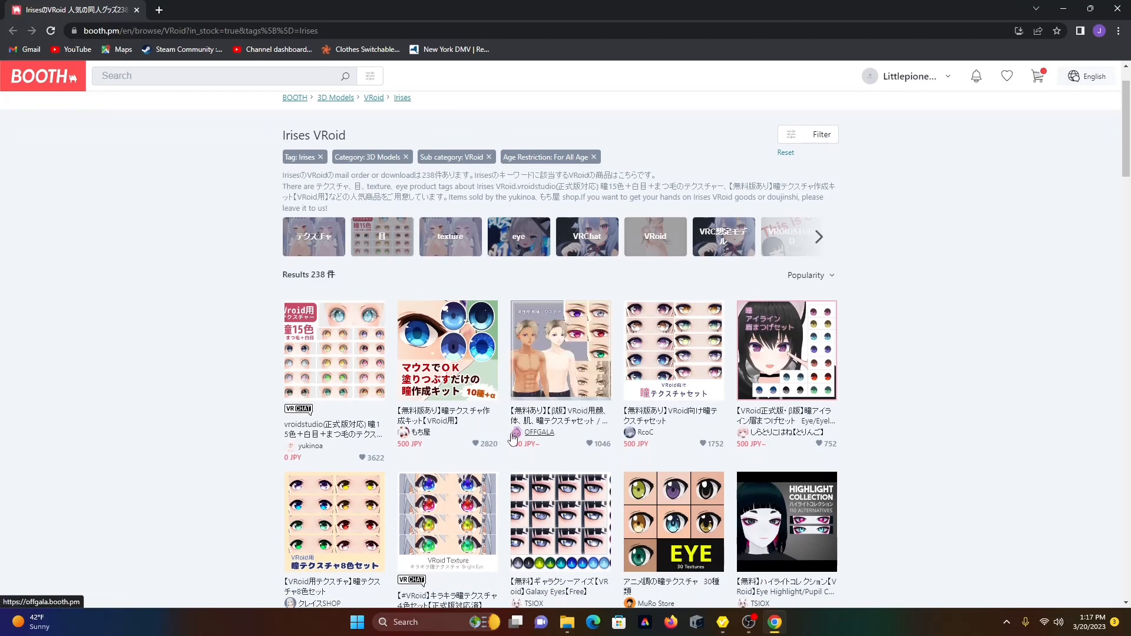
pyautogui.scroll(-2, 530, 484)
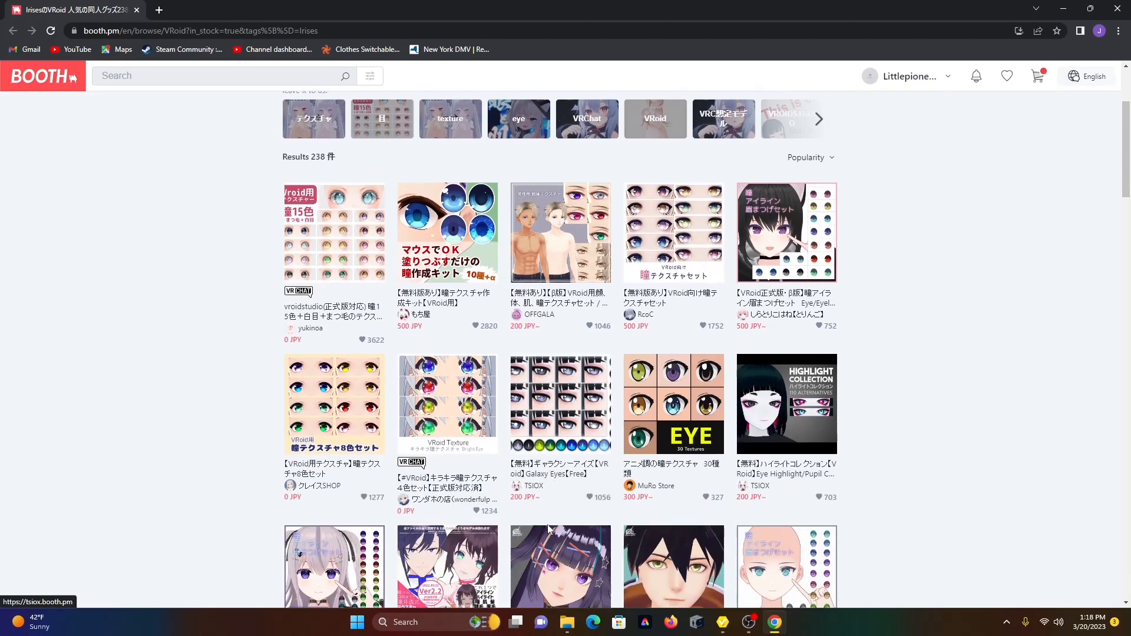
pyautogui.scroll(-2, 551, 557)
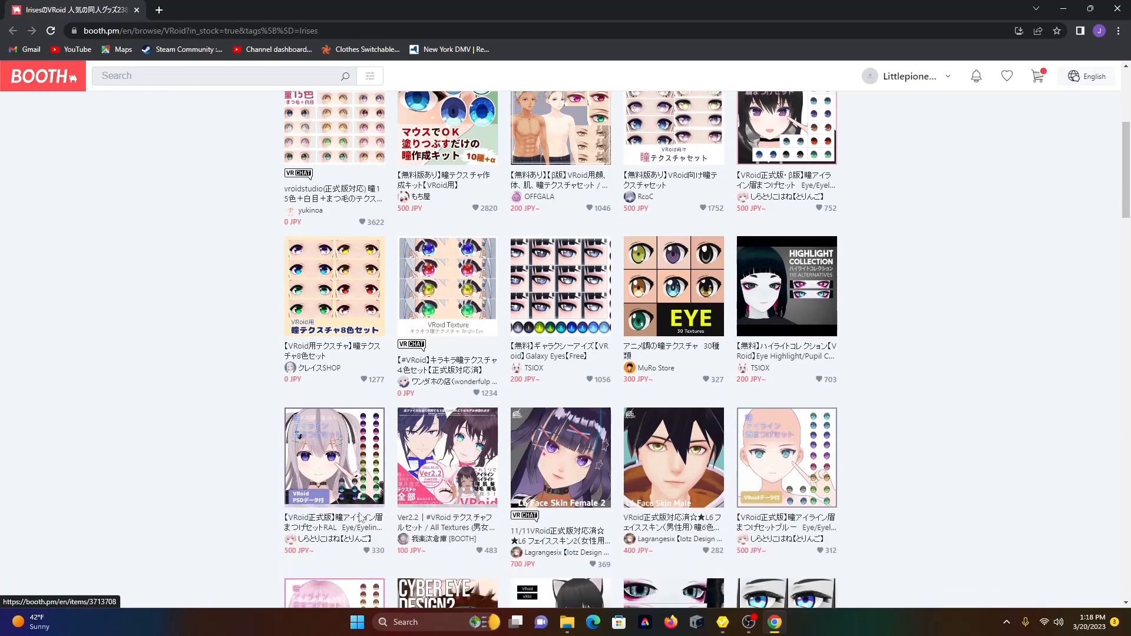
pyautogui.scroll(-3, 362, 519)
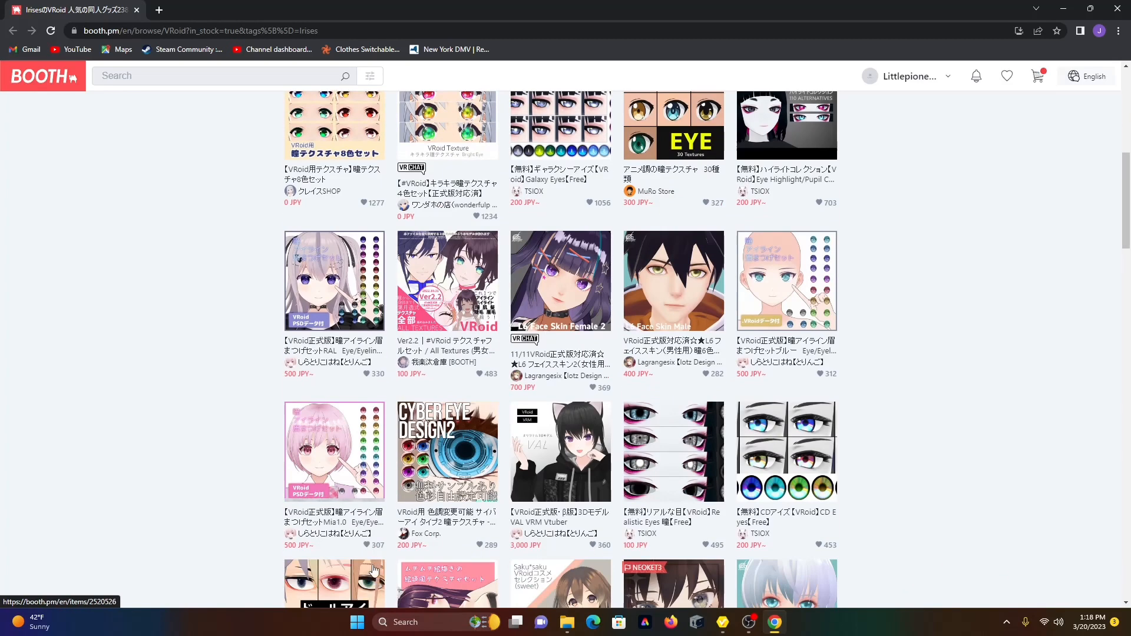
pyautogui.click(346, 523)
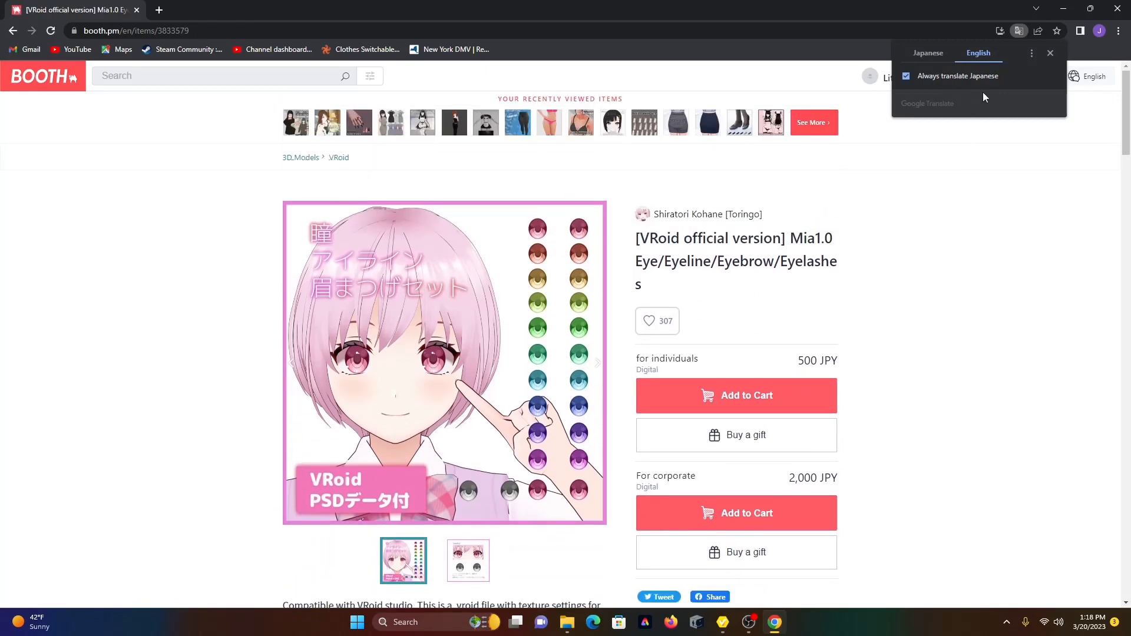
pyautogui.click(1050, 53)
# - Read the Mia1.0 item's description, included files and terms of use notes
pyautogui.scroll(-1, 625, 265)
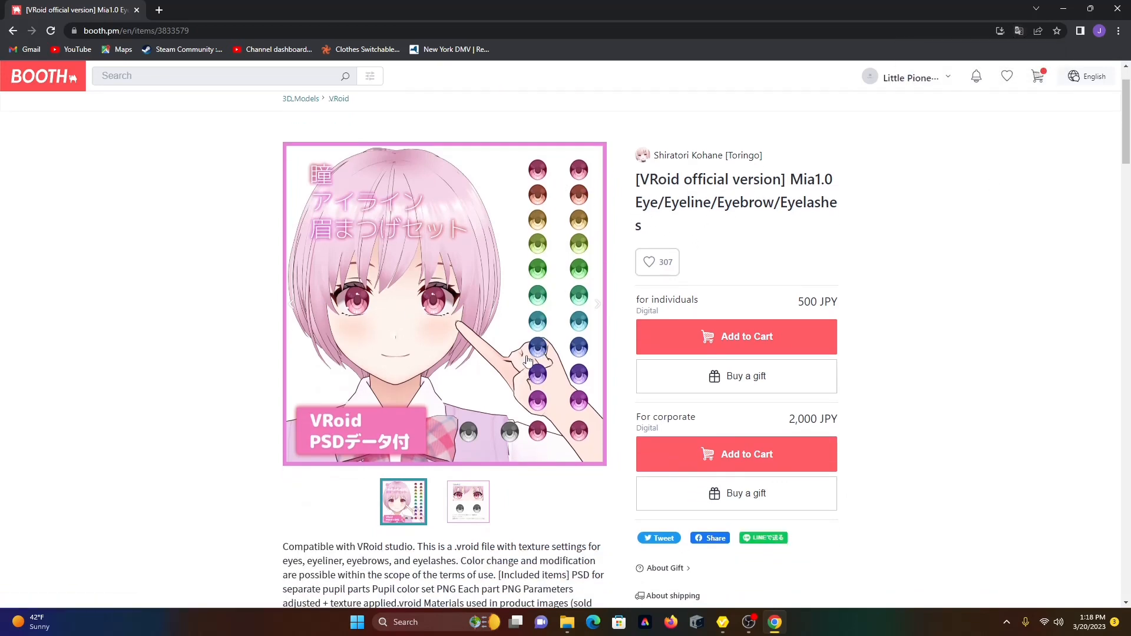
pyautogui.scroll(-6, 444, 540)
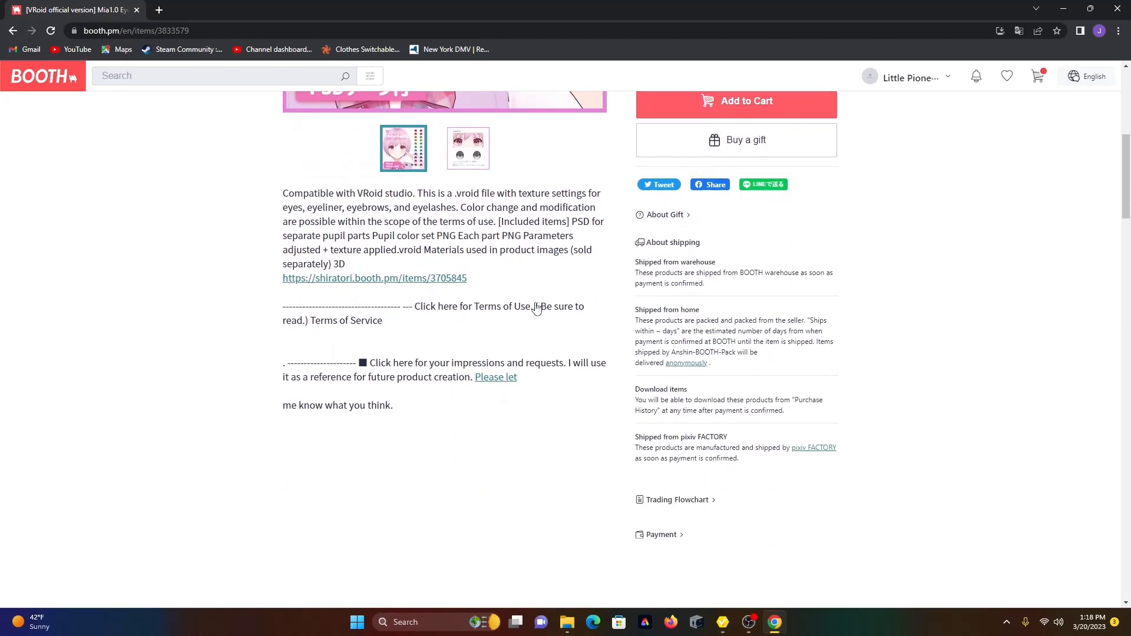
pyautogui.scroll(-2, 465, 408)
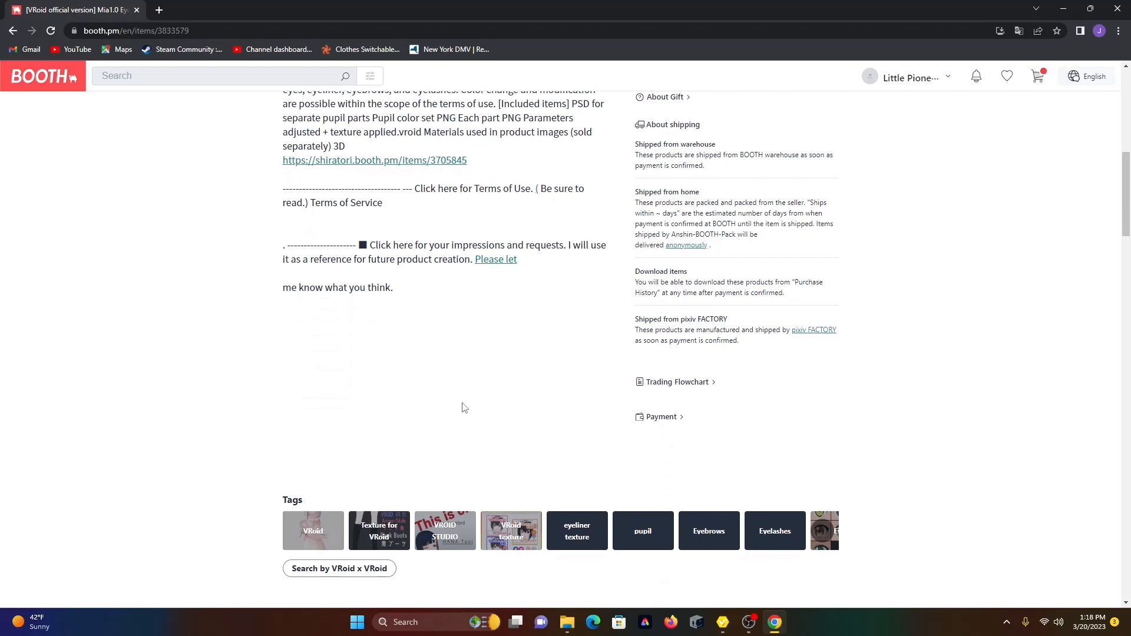
pyautogui.scroll(2, 469, 377)
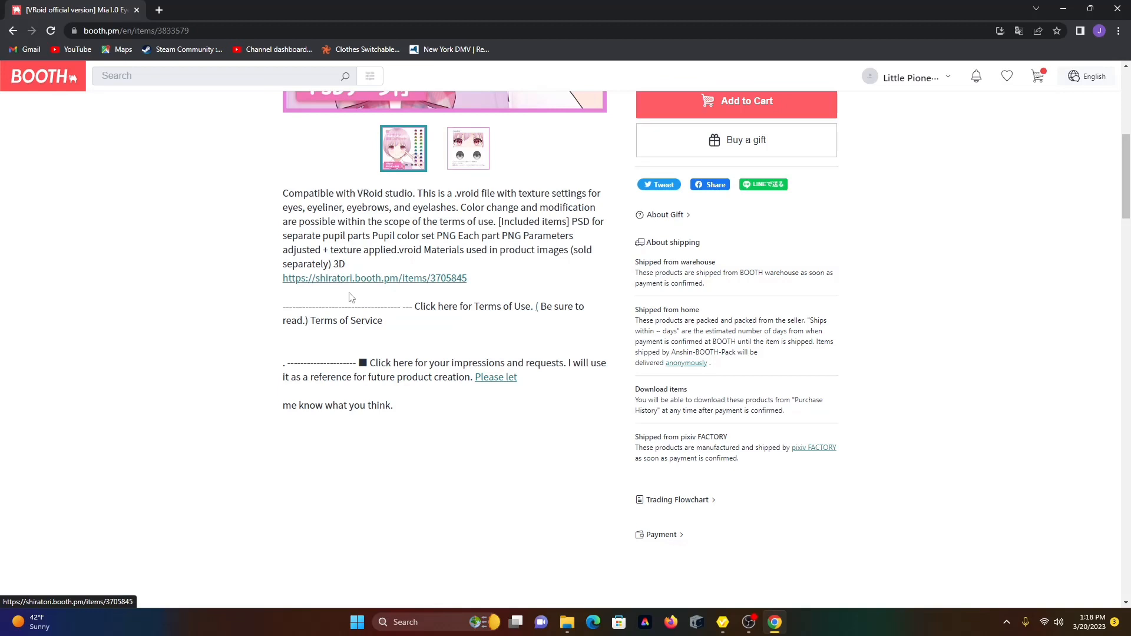
pyautogui.scroll(-4, 687, 450)
pyautogui.scroll(4, 601, 457)
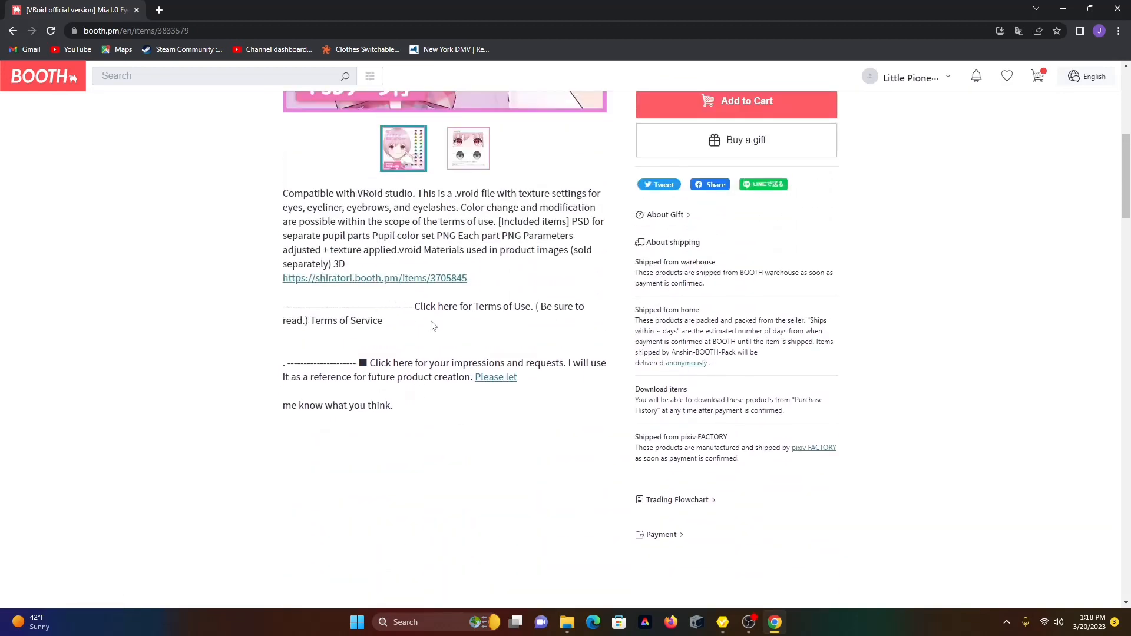
# - Open the linked RAL VRM Vtuber model page and look through its description and terms
pyautogui.click(368, 280)
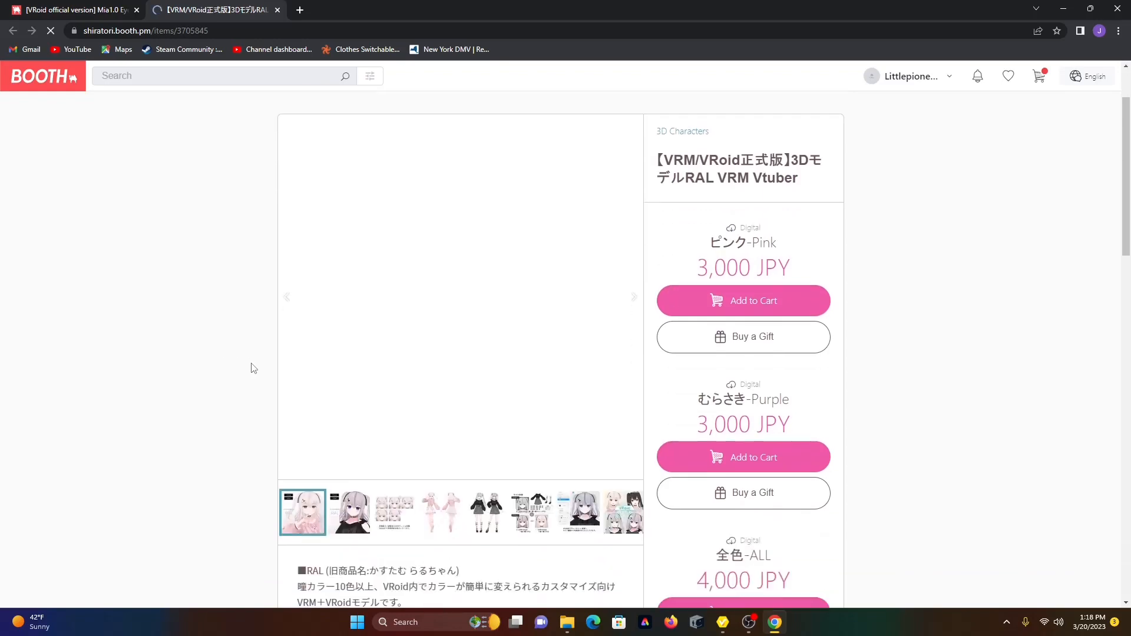
pyautogui.scroll(-7, 254, 368)
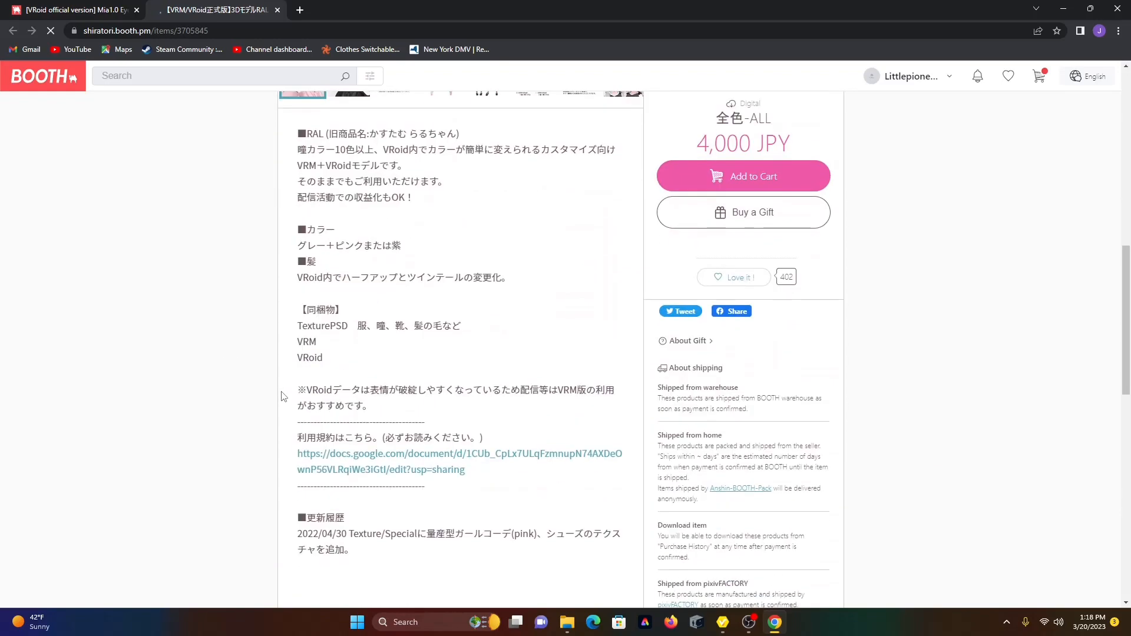
pyautogui.scroll(-6, 282, 397)
pyautogui.scroll(5, 281, 399)
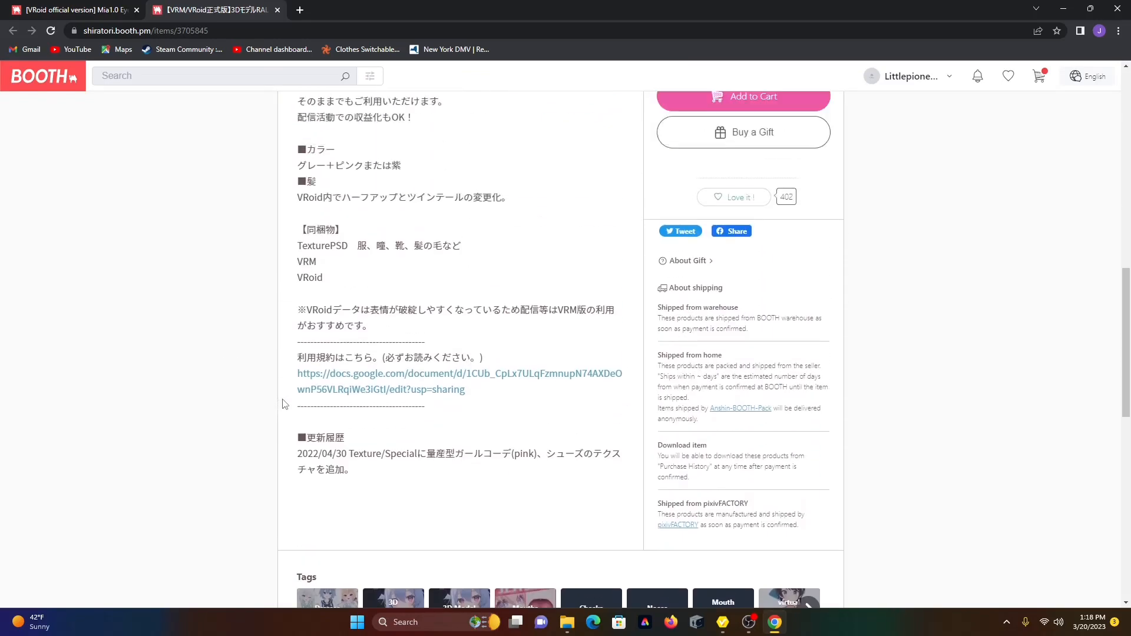
pyautogui.scroll(2, 282, 404)
pyautogui.scroll(7, 285, 404)
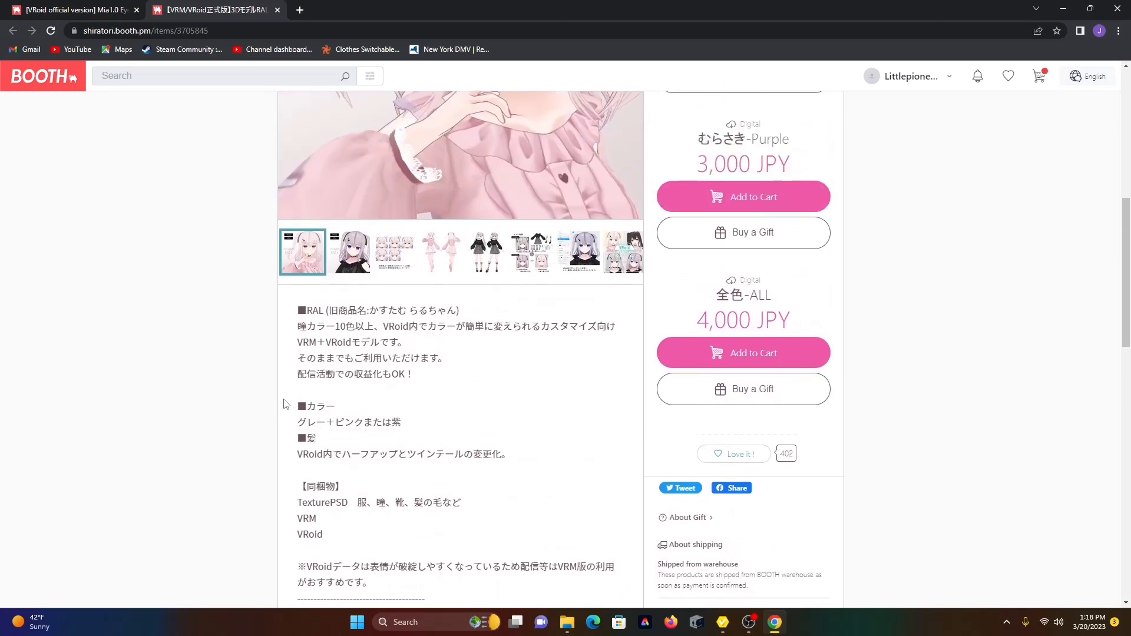
pyautogui.scroll(1, 284, 405)
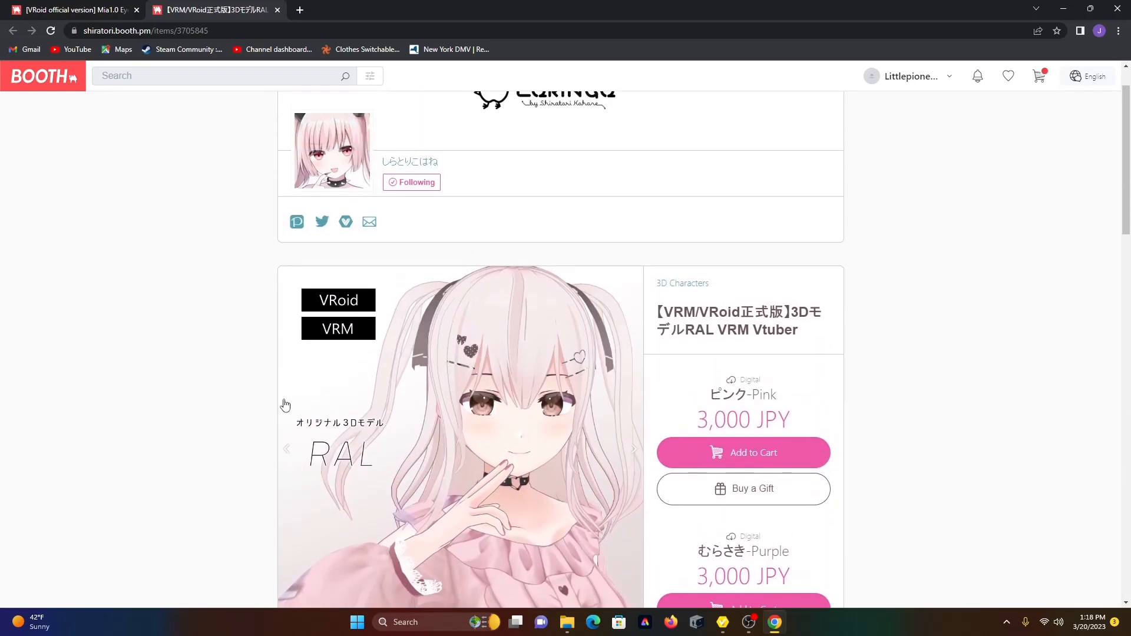
# - Return from the Mia1.0 item to the Irises listings and open TSIOX's free Realistic Eyes item
pyautogui.click(57, 6)
pyautogui.scroll(1, 287, 343)
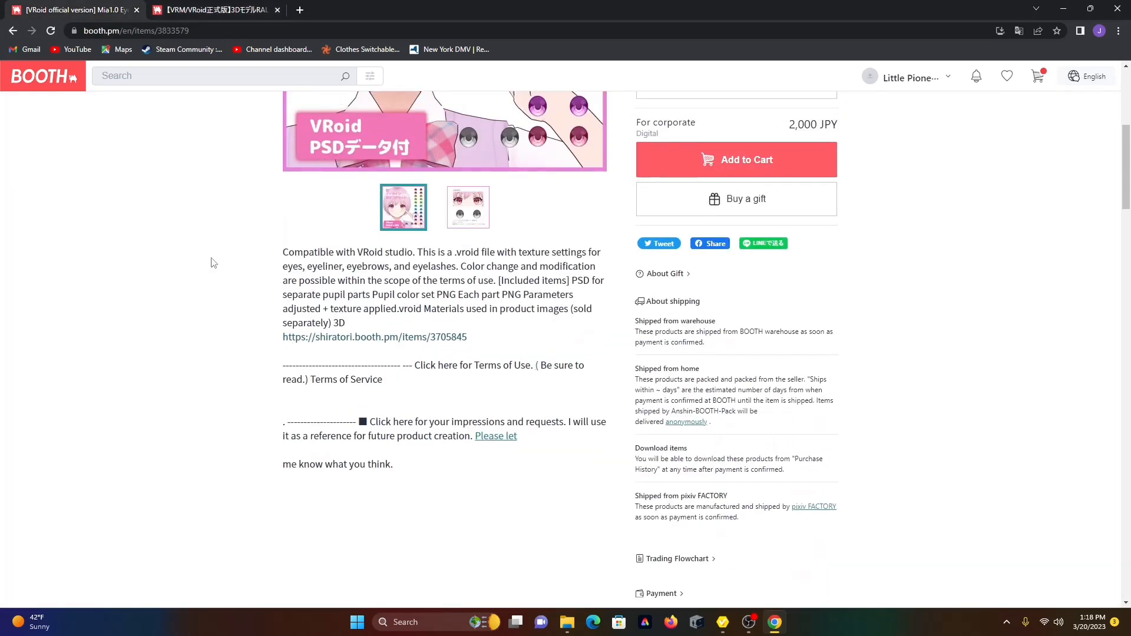
pyautogui.scroll(4, 260, 300)
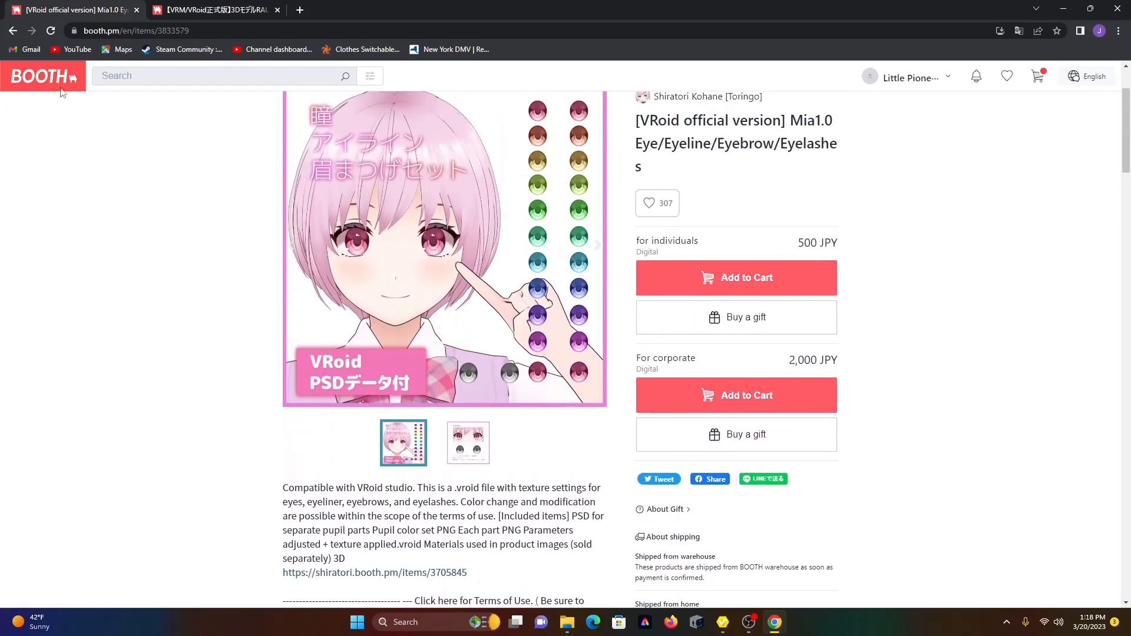
pyautogui.click(12, 31)
pyautogui.scroll(-2, 580, 221)
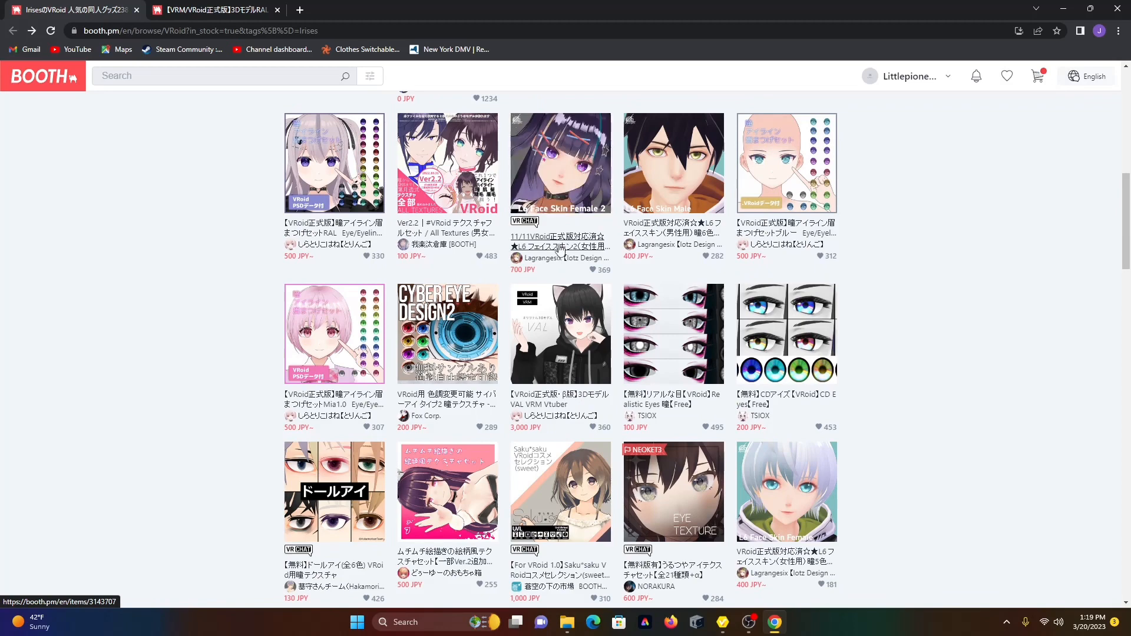
pyautogui.scroll(-1, 712, 340)
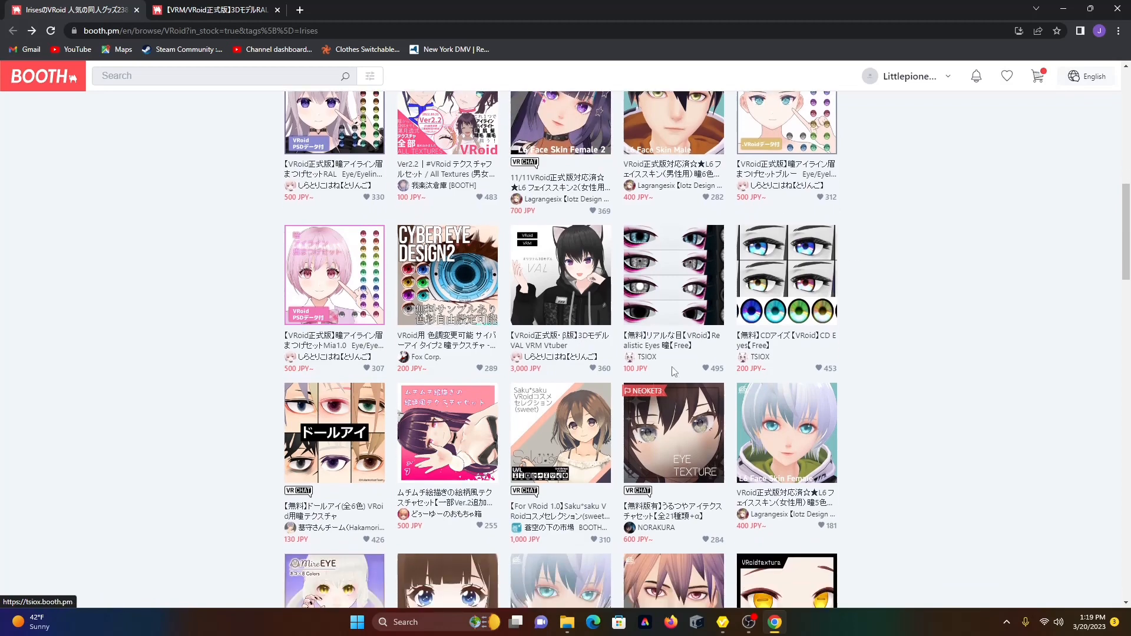
pyautogui.click(710, 341)
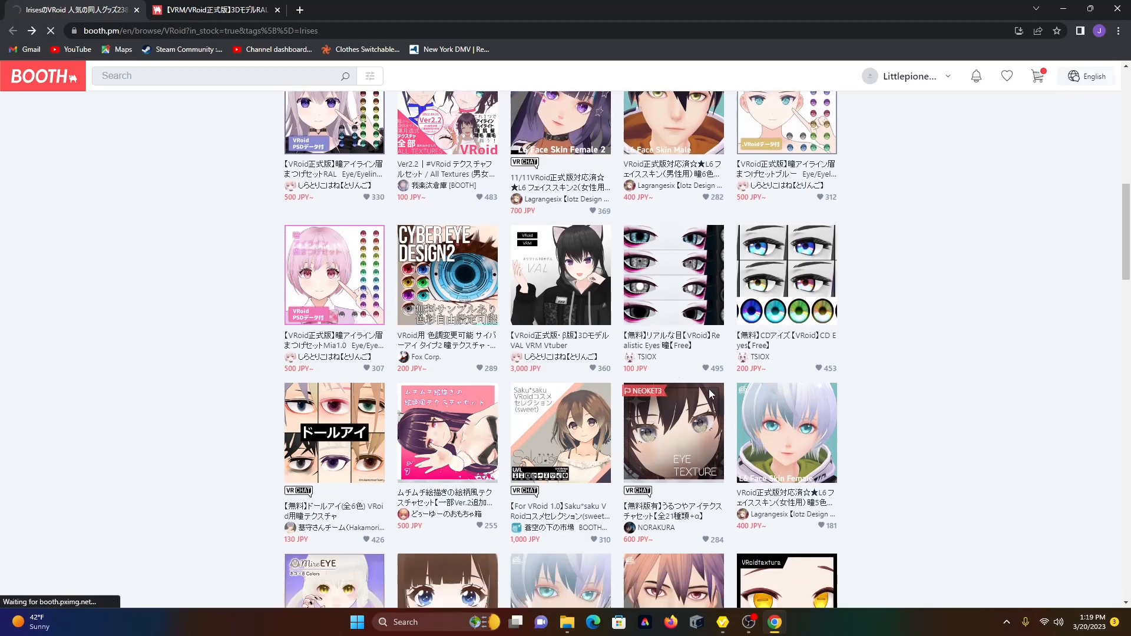
# - Check the Realistic Eyes description and read the English VRoid usage rules on the linked TSIOX shop page
pyautogui.scroll(-3, 520, 442)
pyautogui.scroll(-1, 412, 421)
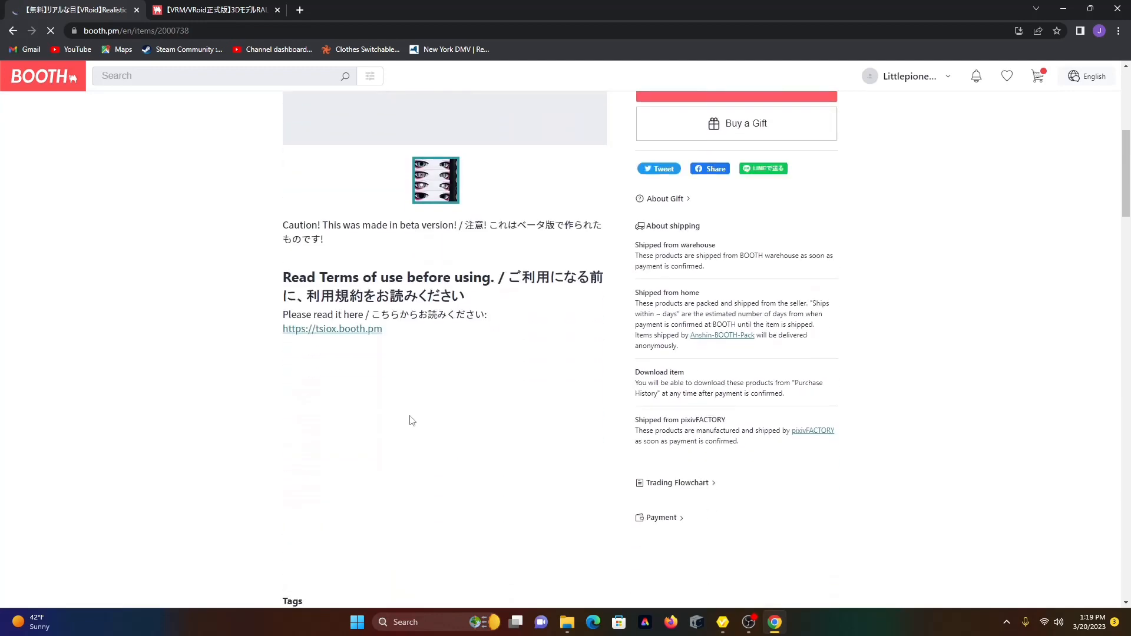
pyautogui.scroll(-1, 409, 418)
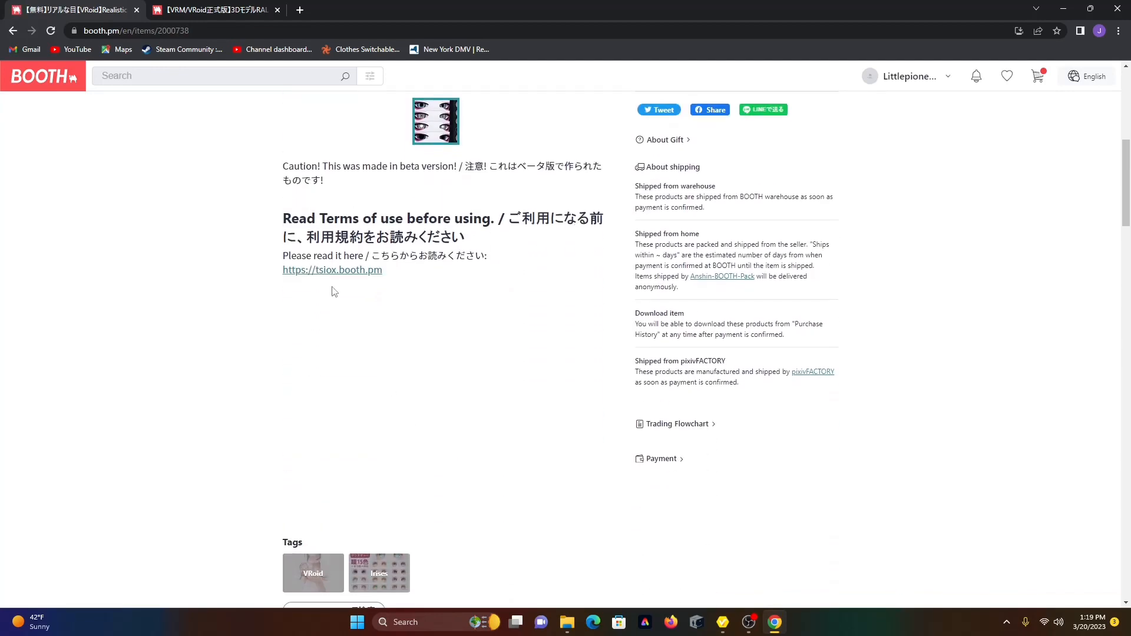
pyautogui.click(343, 272)
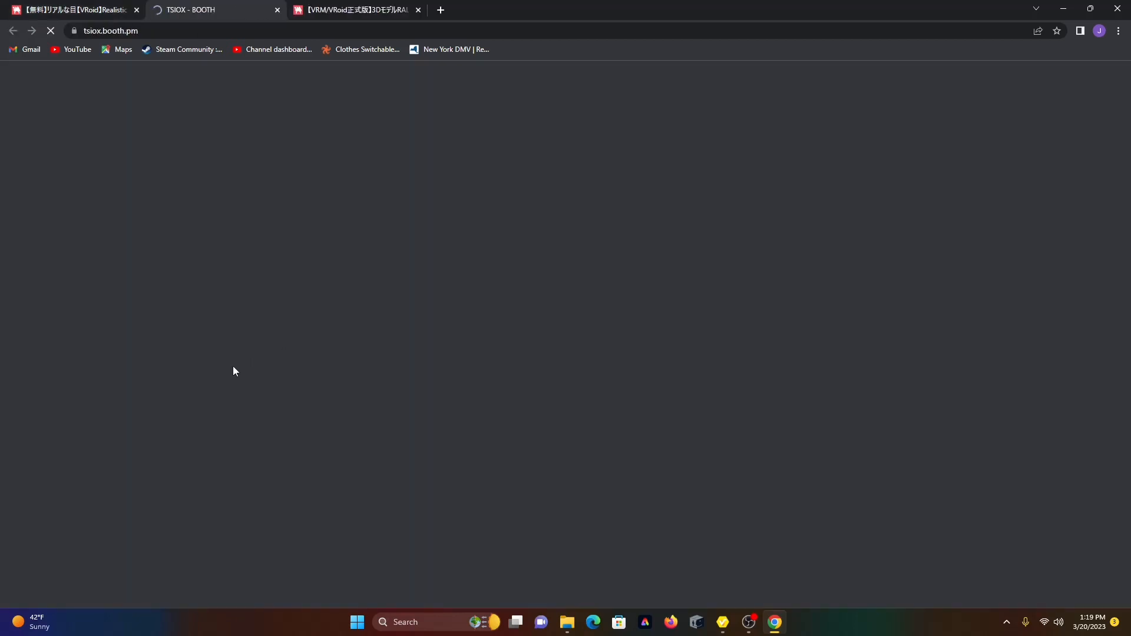
pyautogui.scroll(-3, 270, 409)
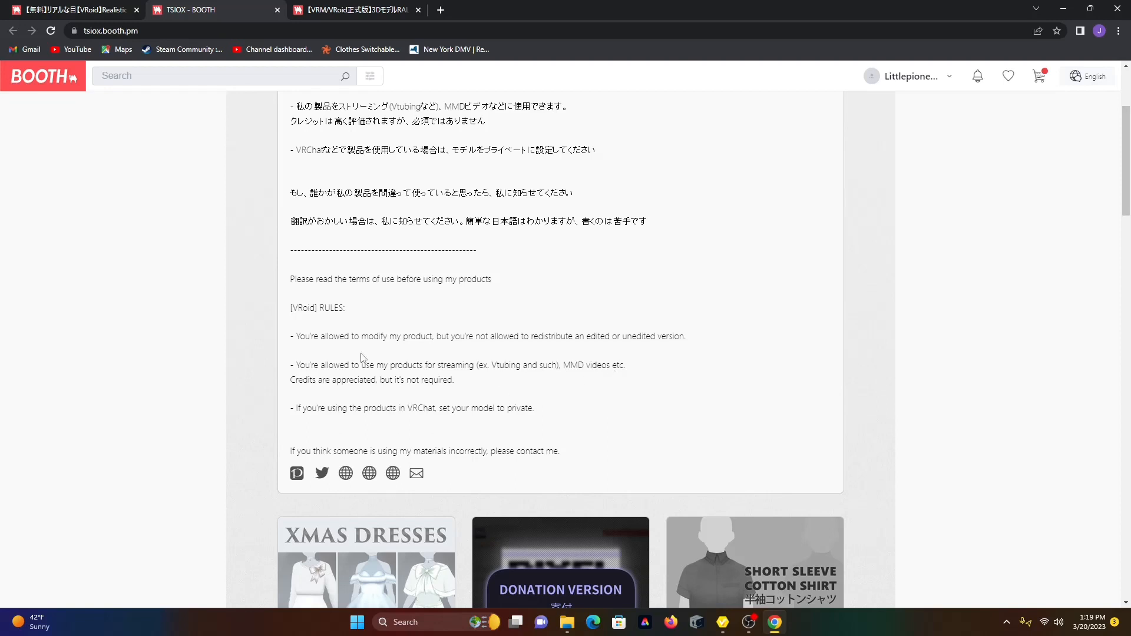
pyautogui.moveTo(288, 303); pyautogui.dragTo(573, 425)
pyautogui.click(679, 415)
pyautogui.scroll(3, 78, 310)
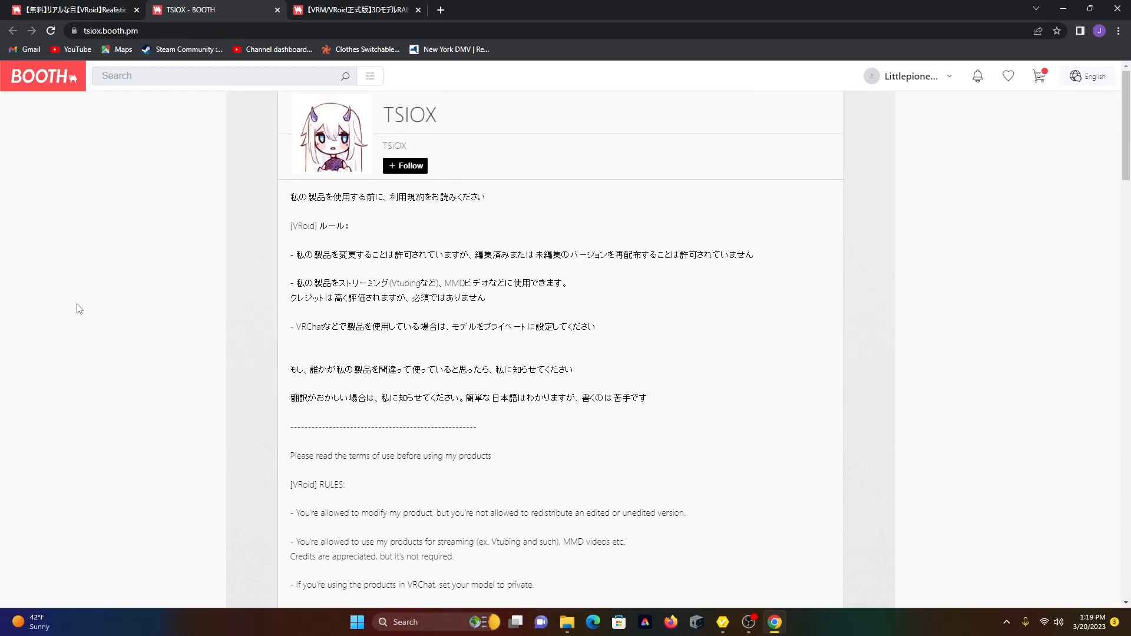
# - Return to the Realistic Eyes item page and download the free Realistic_Eyes.zip archive
pyautogui.click(92, 14)
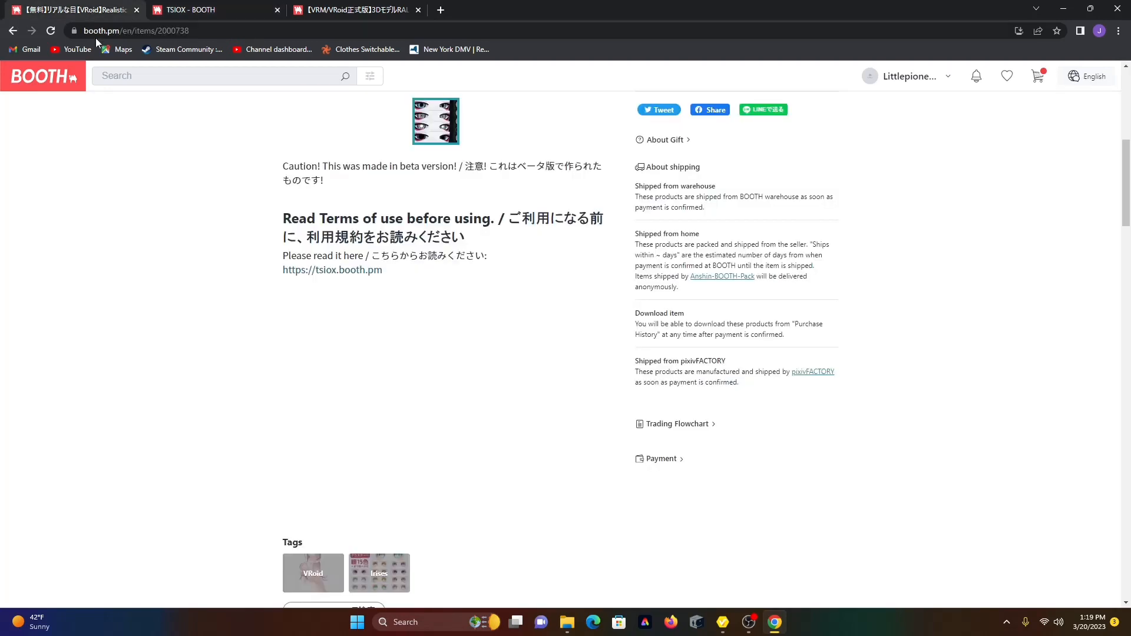
pyautogui.scroll(2, 574, 507)
pyautogui.scroll(4, 578, 503)
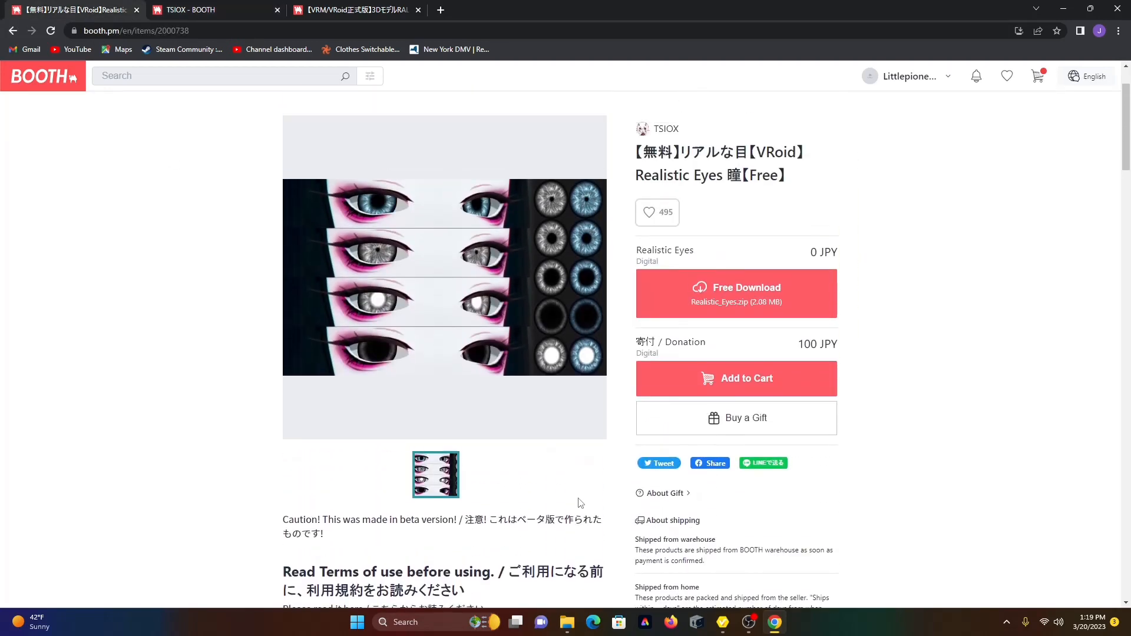
pyautogui.click(728, 302)
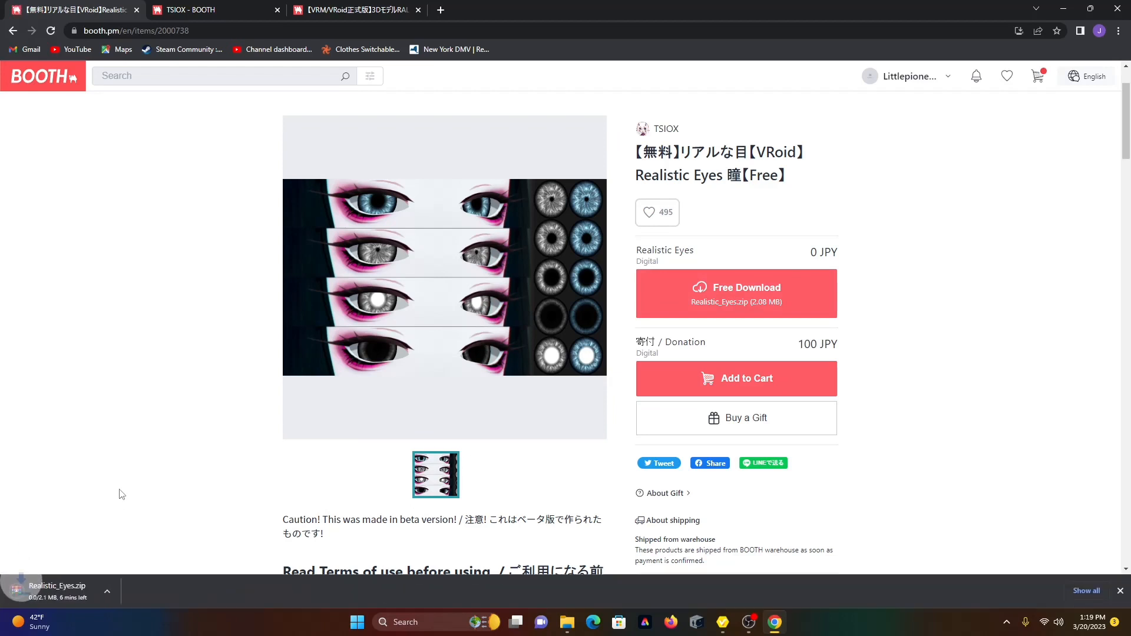
pyautogui.scroll(-1, 127, 489)
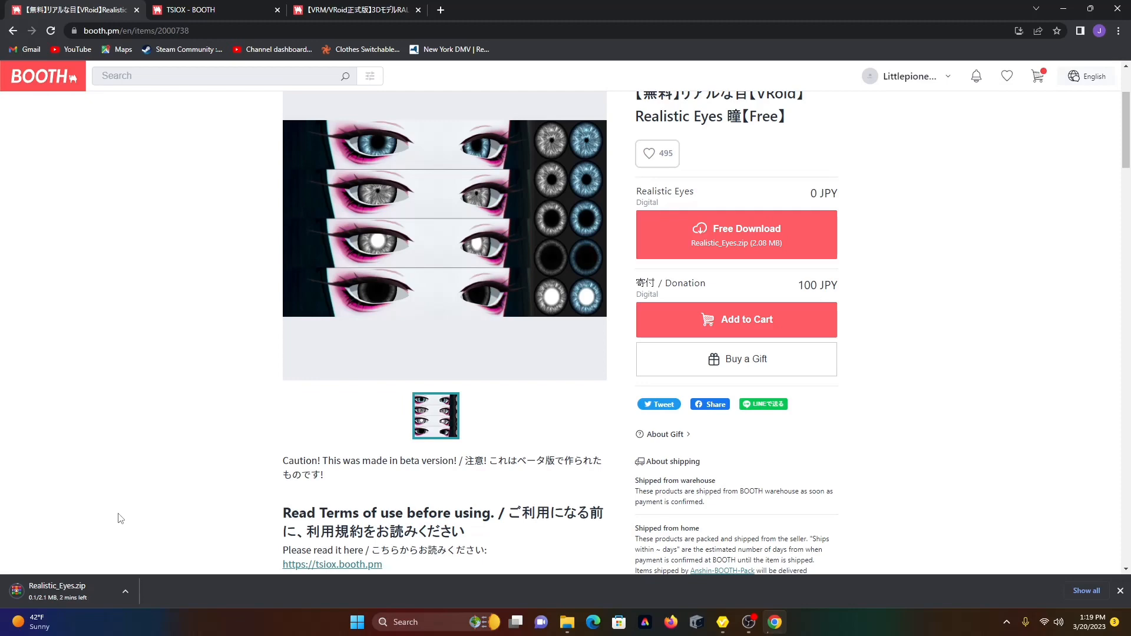
pyautogui.click(64, 594)
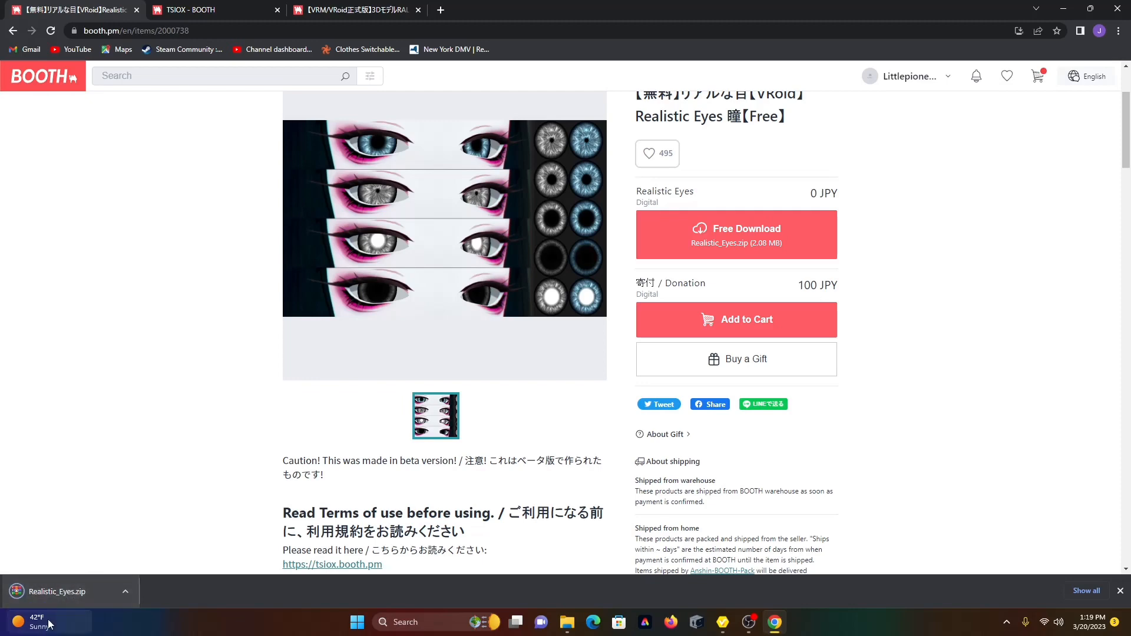
# - Extract the downloaded Realistic_Eyes.zip archive into the vroid custom items folder on the desktop and close the archive
pyautogui.moveTo(46, 622)
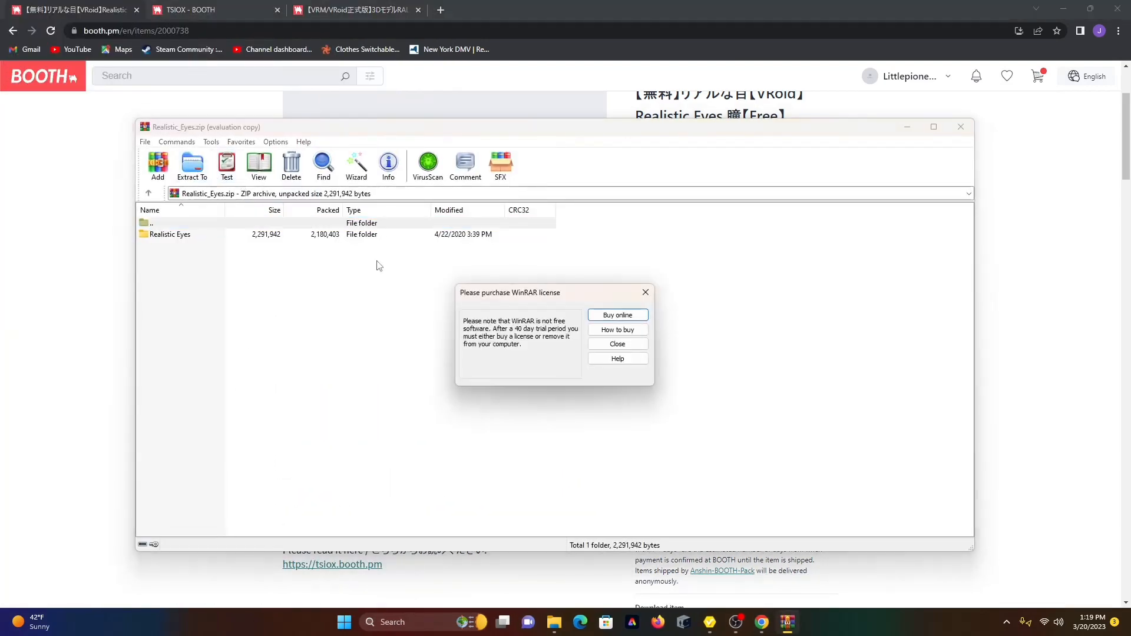
pyautogui.click(639, 297)
pyautogui.click(192, 165)
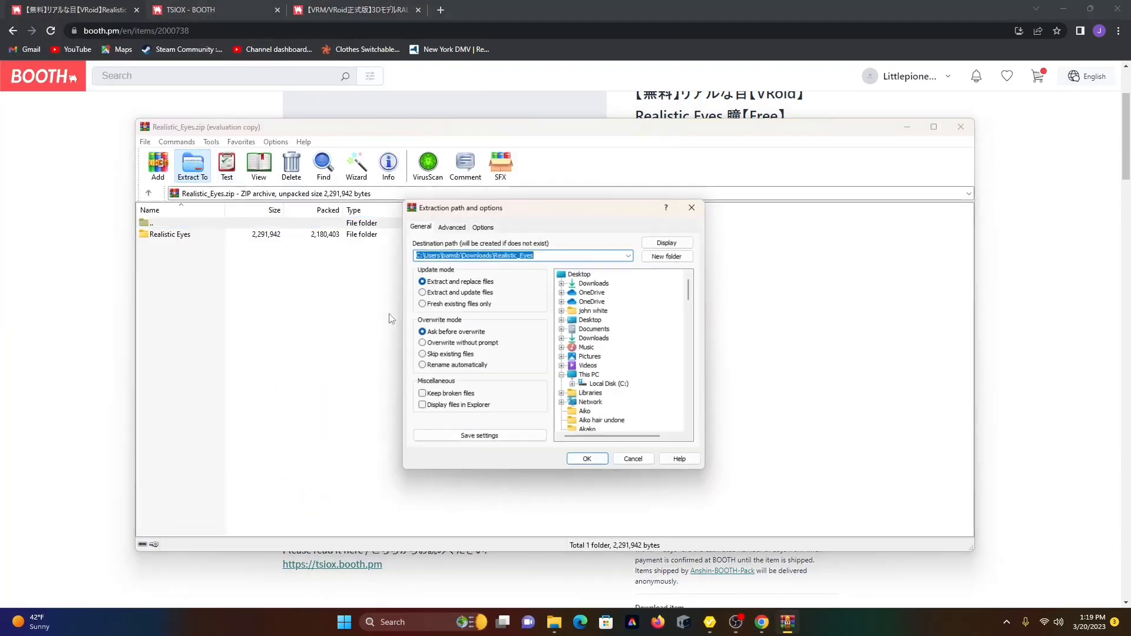
pyautogui.scroll(-20, 636, 370)
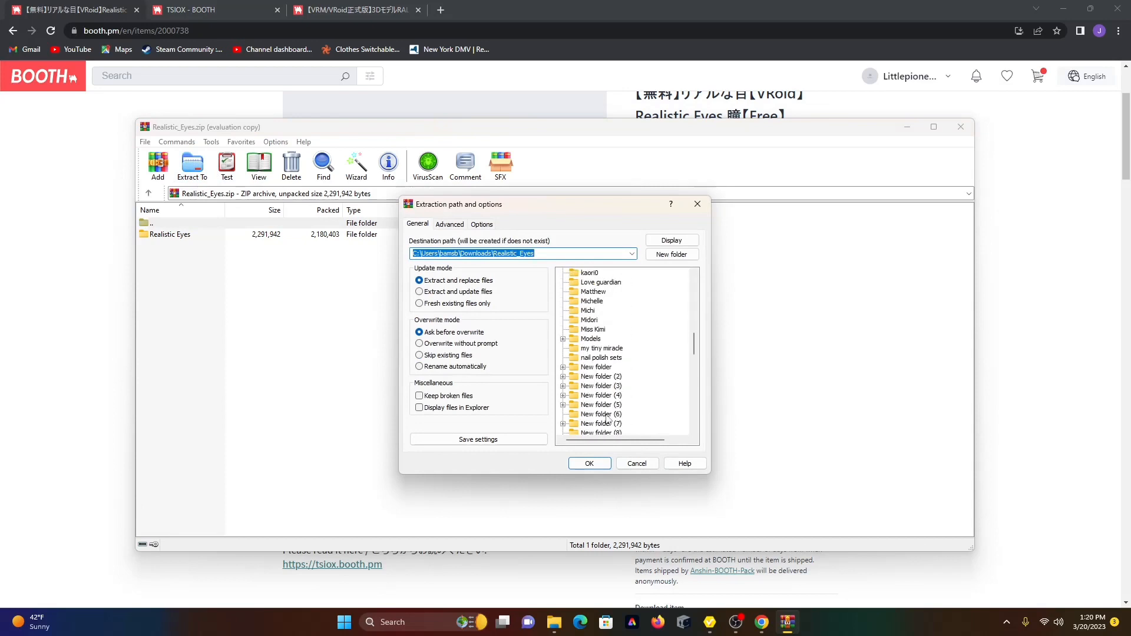
pyautogui.scroll(-15, 605, 428)
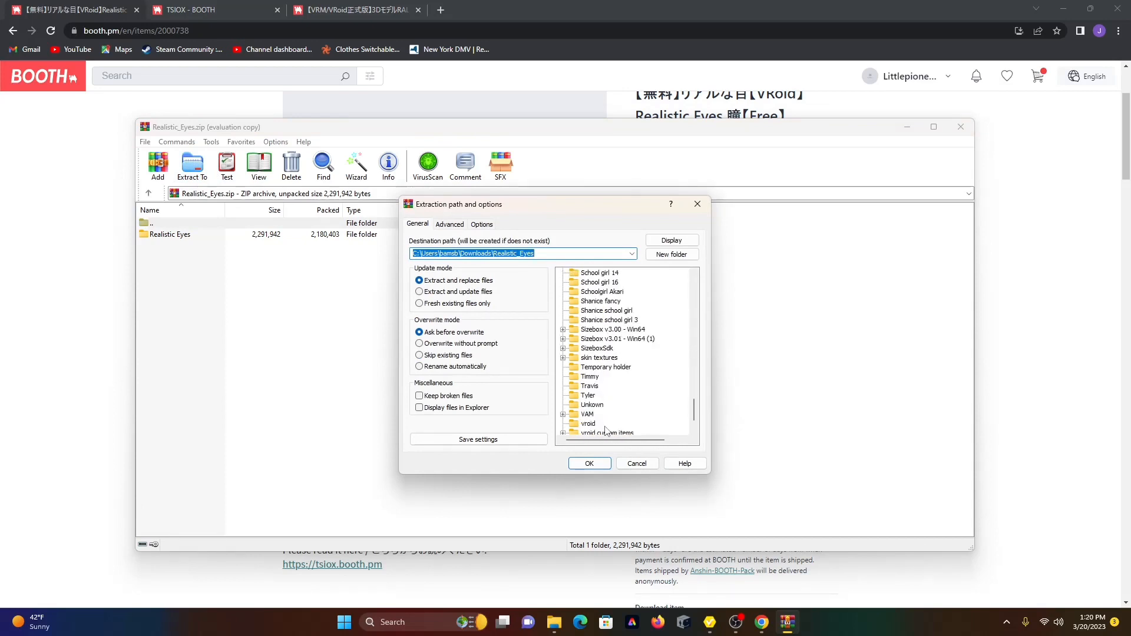
pyautogui.scroll(-1, 606, 431)
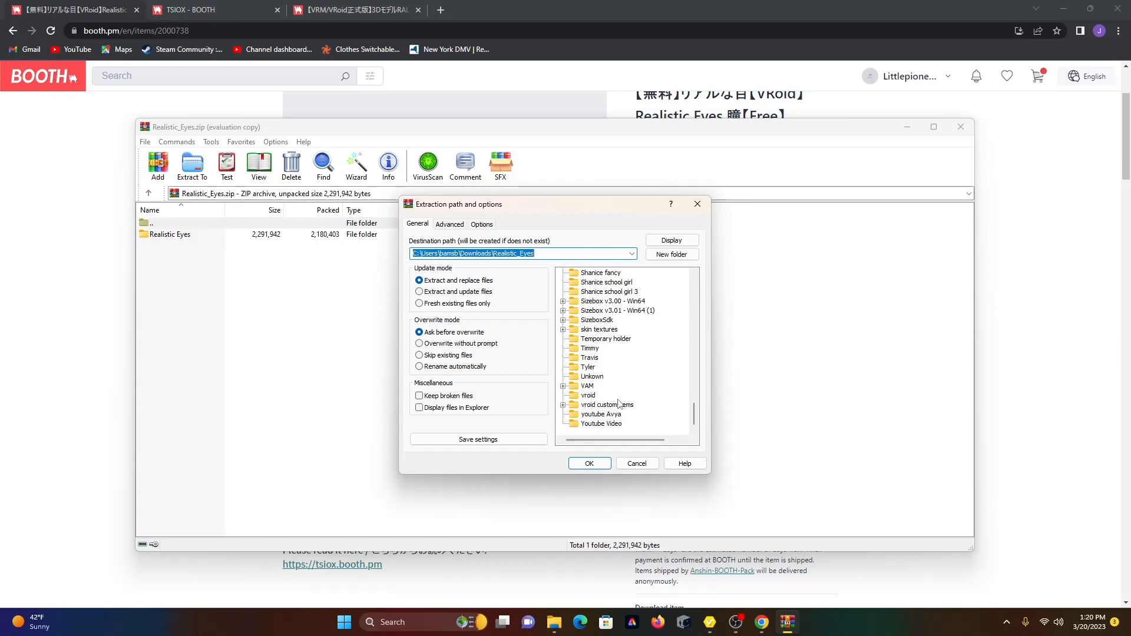
pyautogui.click(603, 406)
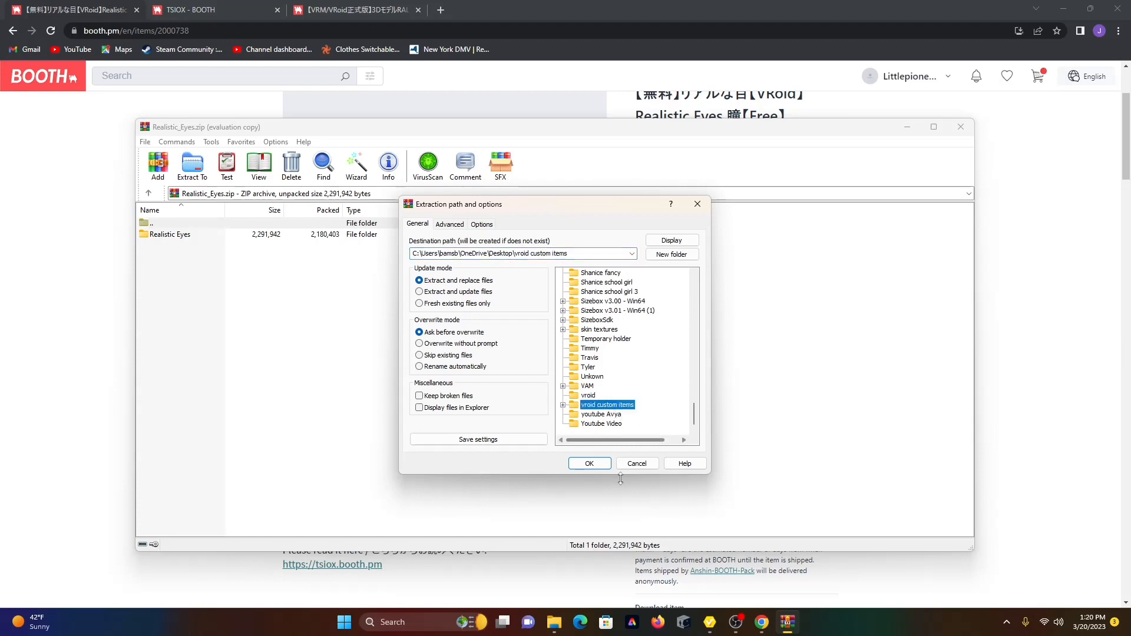
pyautogui.click(603, 466)
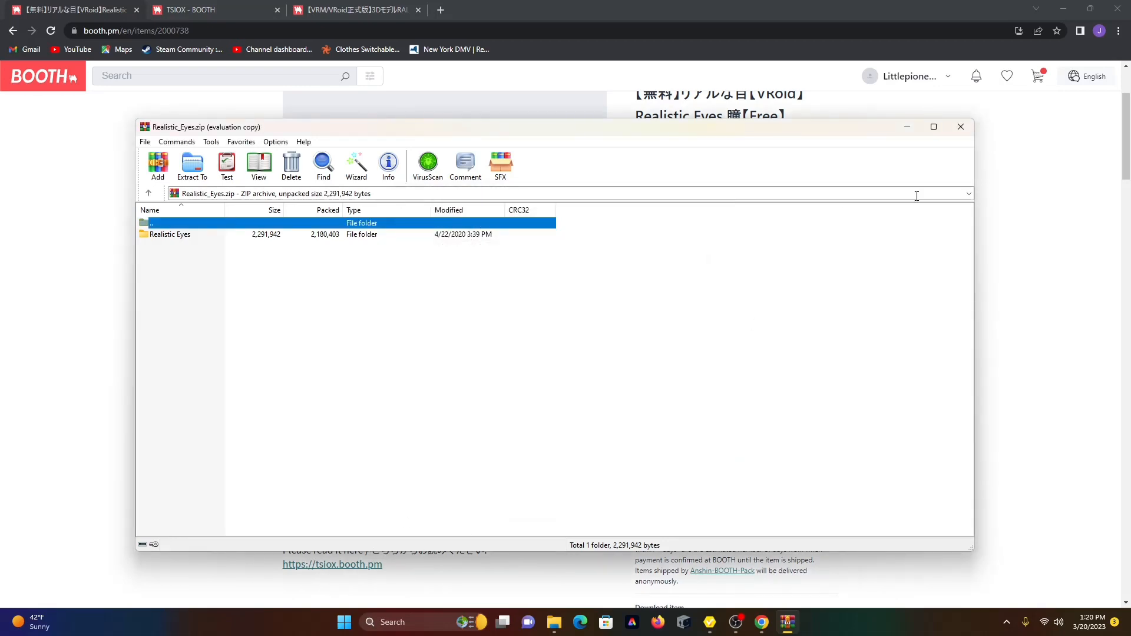
pyautogui.click(966, 131)
# - Search the computer for the VroidCustomitem folder, open it and go up to its parent vroid custom items folder
pyautogui.click(357, 622)
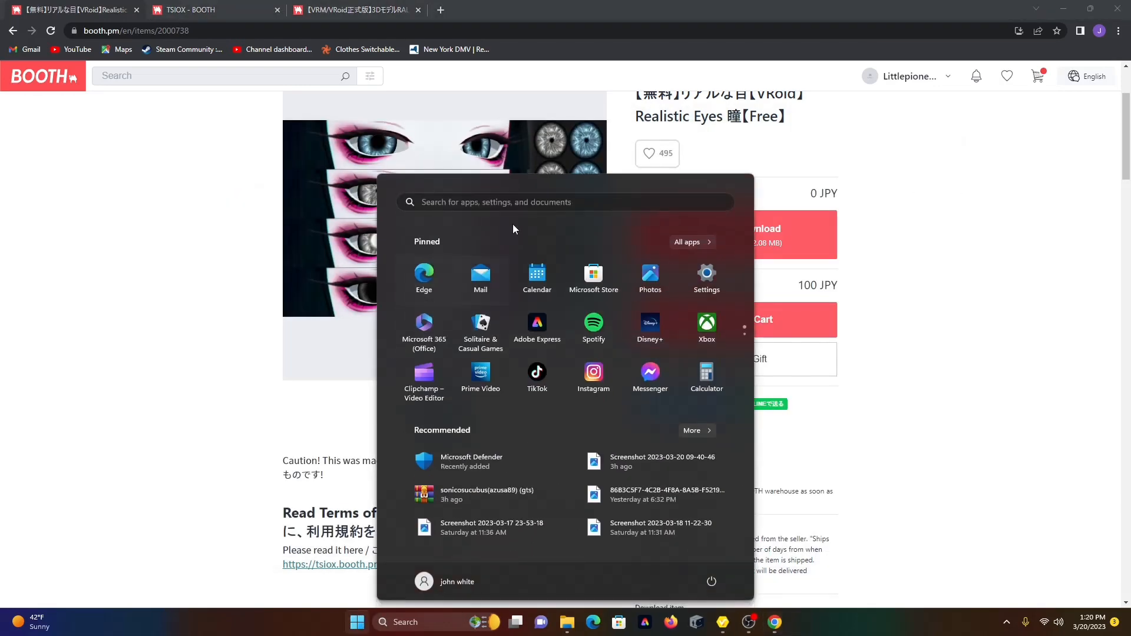
pyautogui.click(515, 203)
pyautogui.write('vroi')
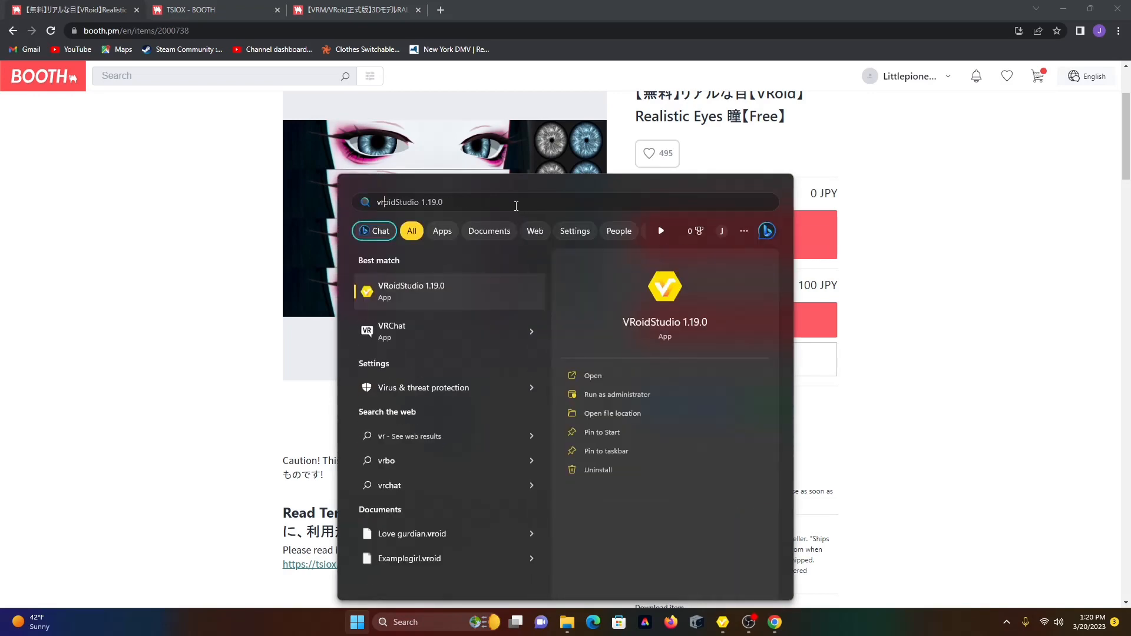
pyautogui.write('d')
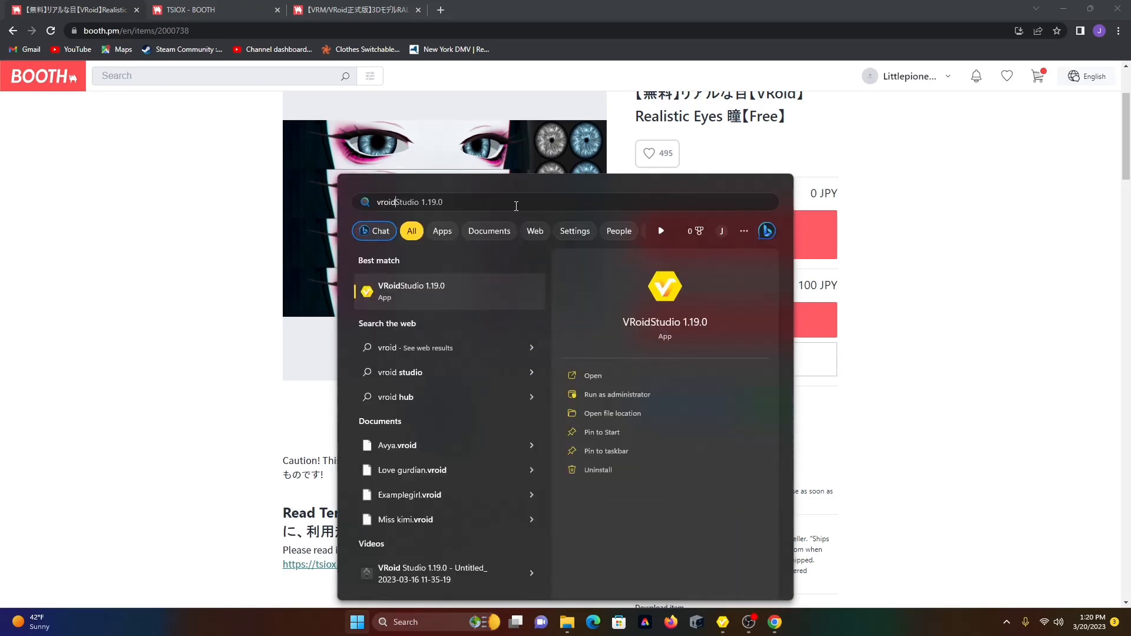
pyautogui.write('customitem')
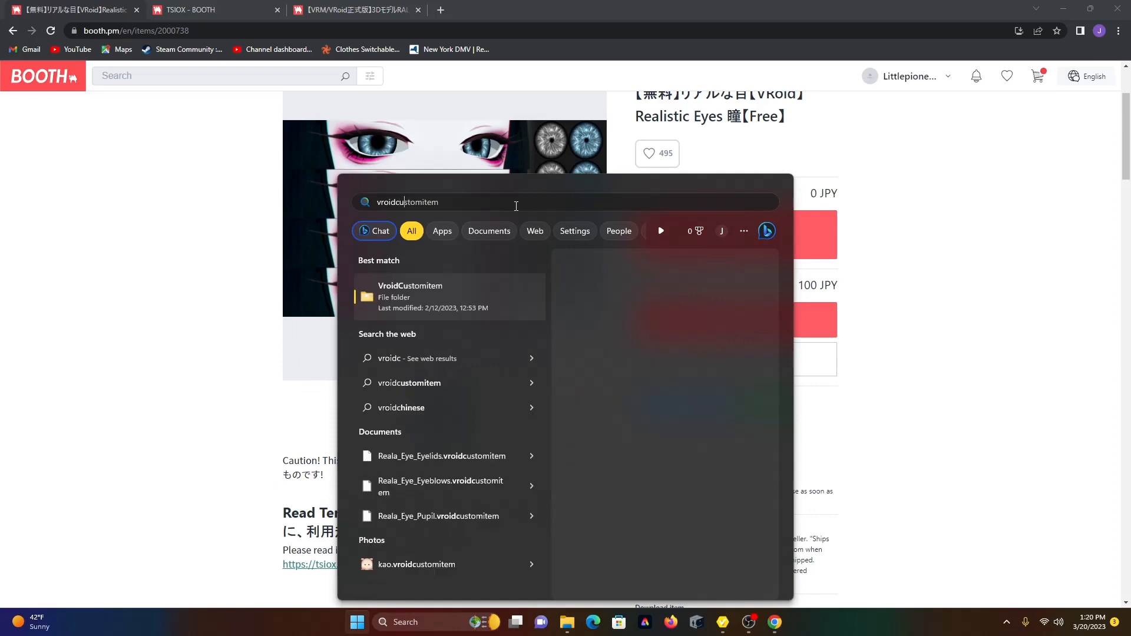
pyautogui.click(433, 282)
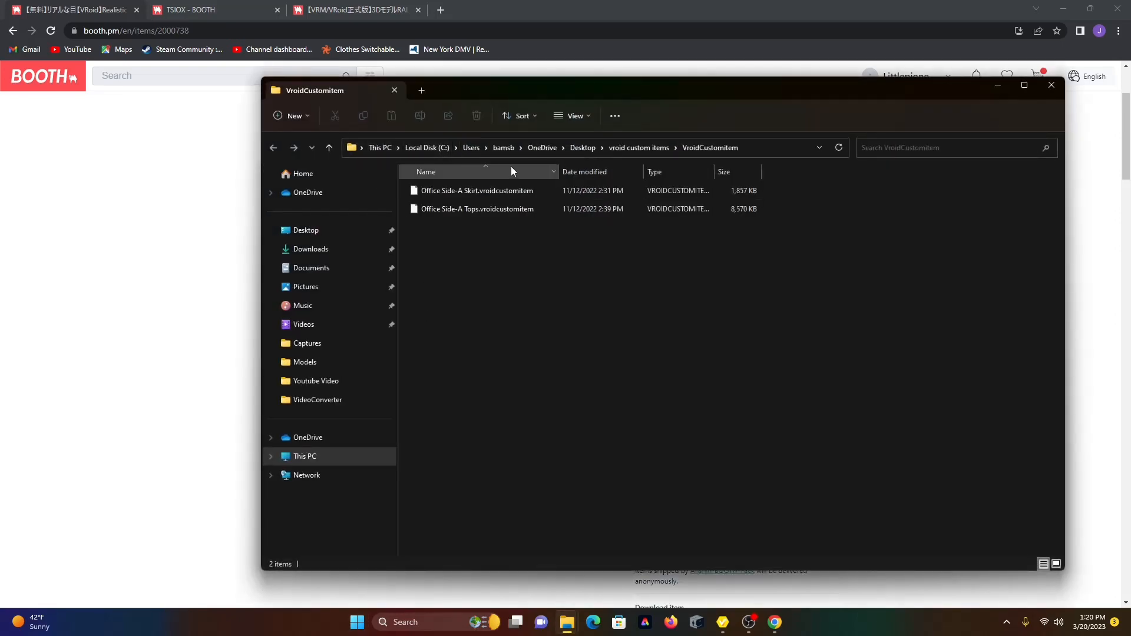
pyautogui.click(643, 147)
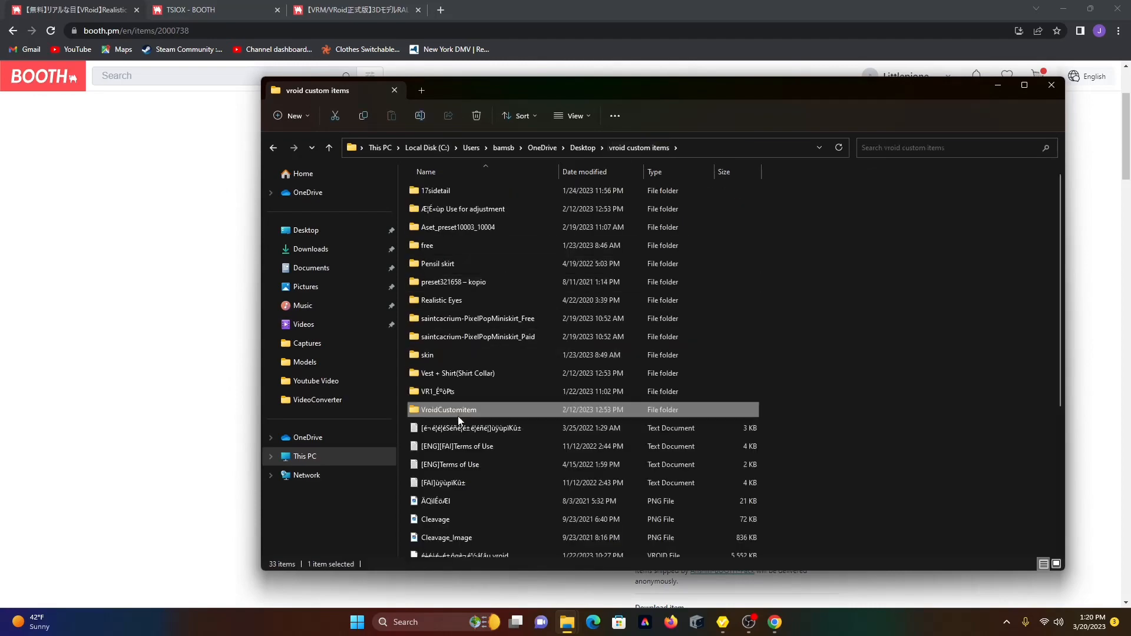
# - Look through the vroid custom items folder and open the extracted Realistic Eyes folder to view its iris images
pyautogui.scroll(-1, 493, 459)
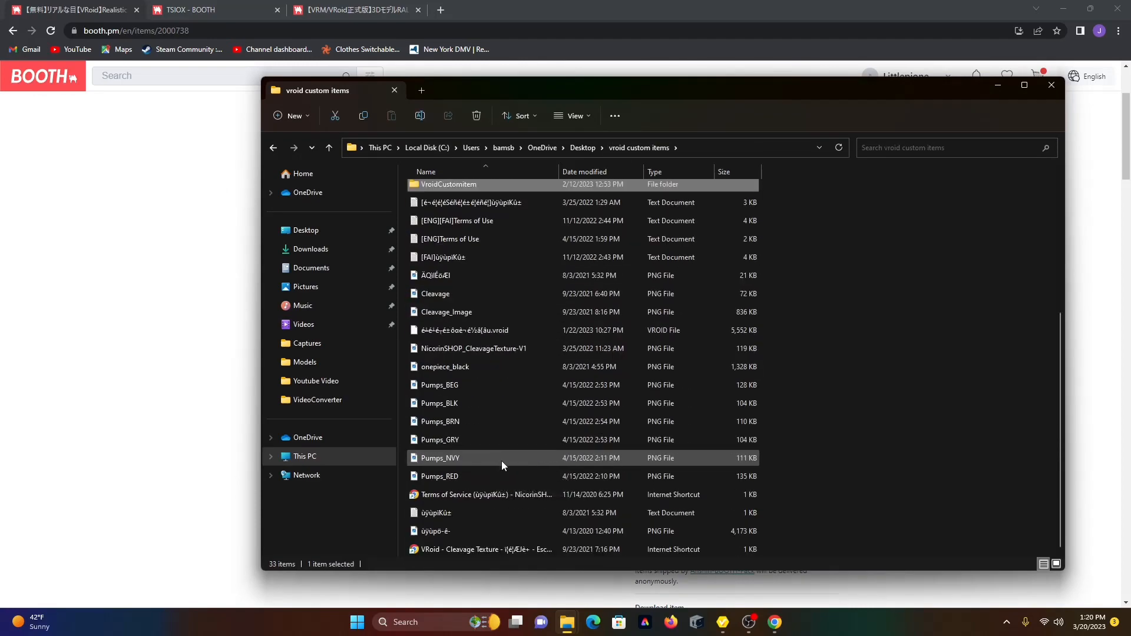
pyautogui.scroll(4, 501, 461)
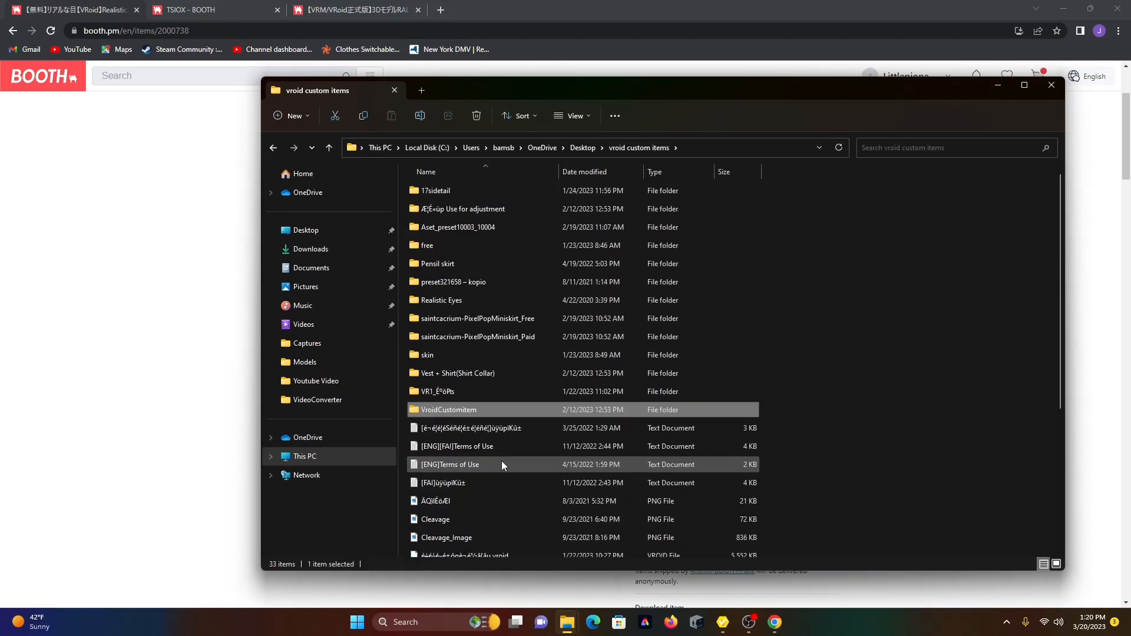
pyautogui.doubleClick(472, 410)
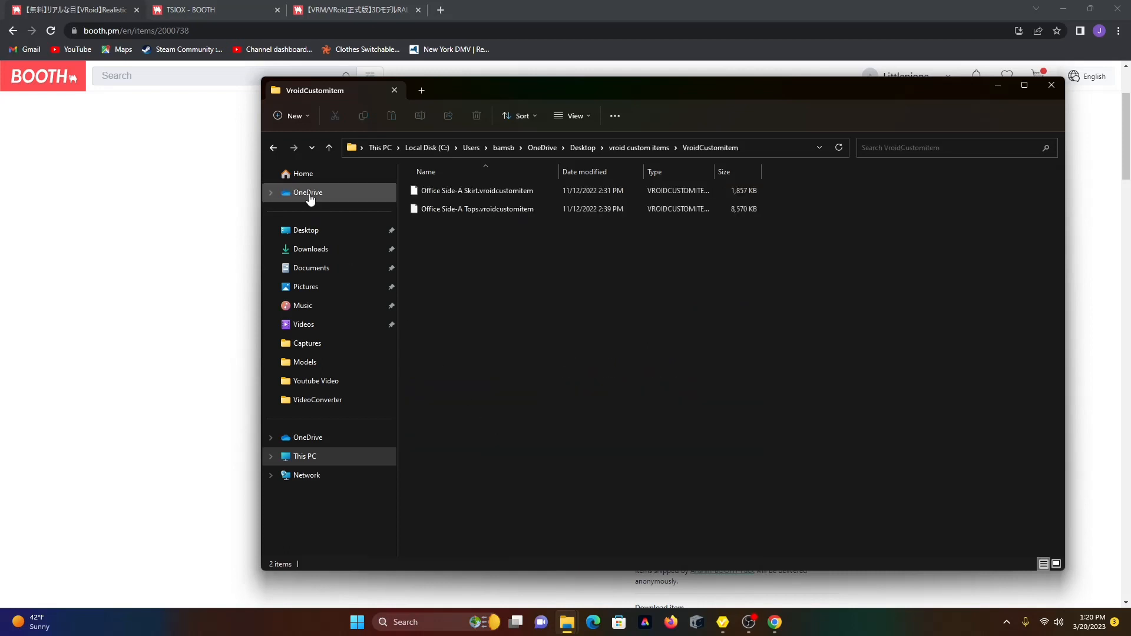
pyautogui.click(273, 147)
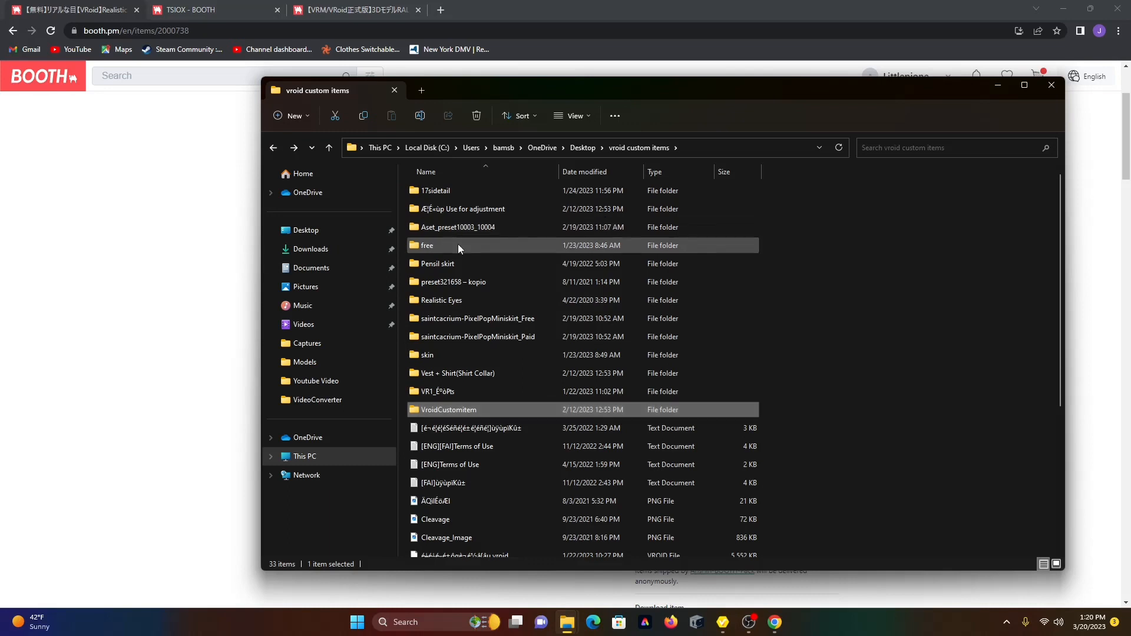
pyautogui.doubleClick(458, 246)
pyautogui.click(274, 147)
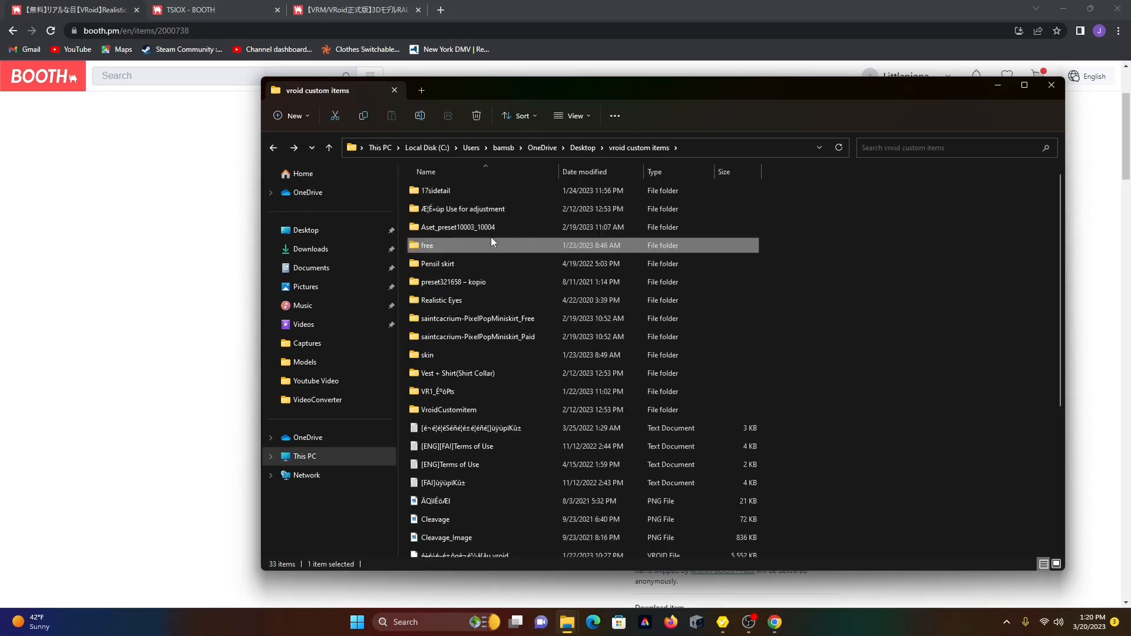
pyautogui.doubleClick(479, 301)
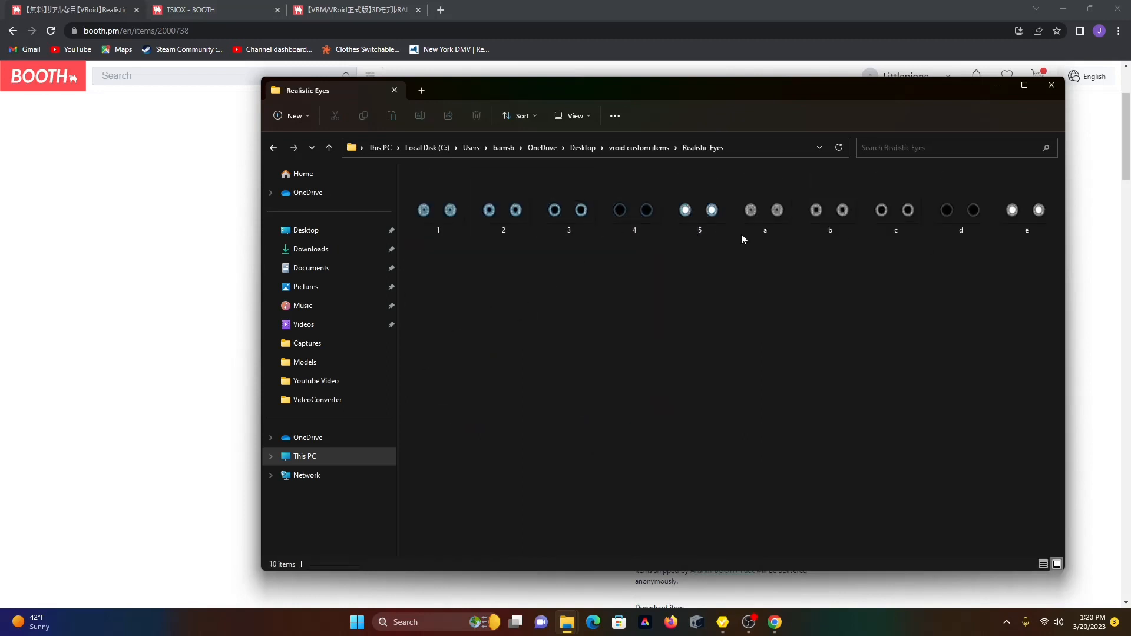
pyautogui.moveTo(733, 89); pyautogui.dragTo(651, 89)
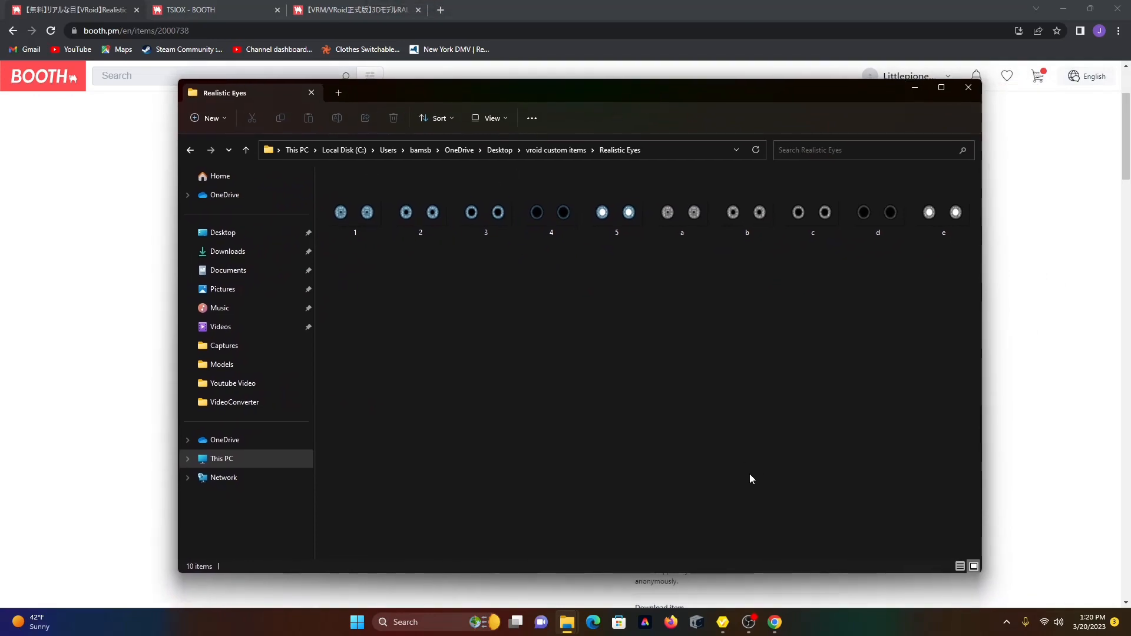
# - Switch to VRoid Studio, create a new custom irises item and open it for texture editing
pyautogui.click(721, 623)
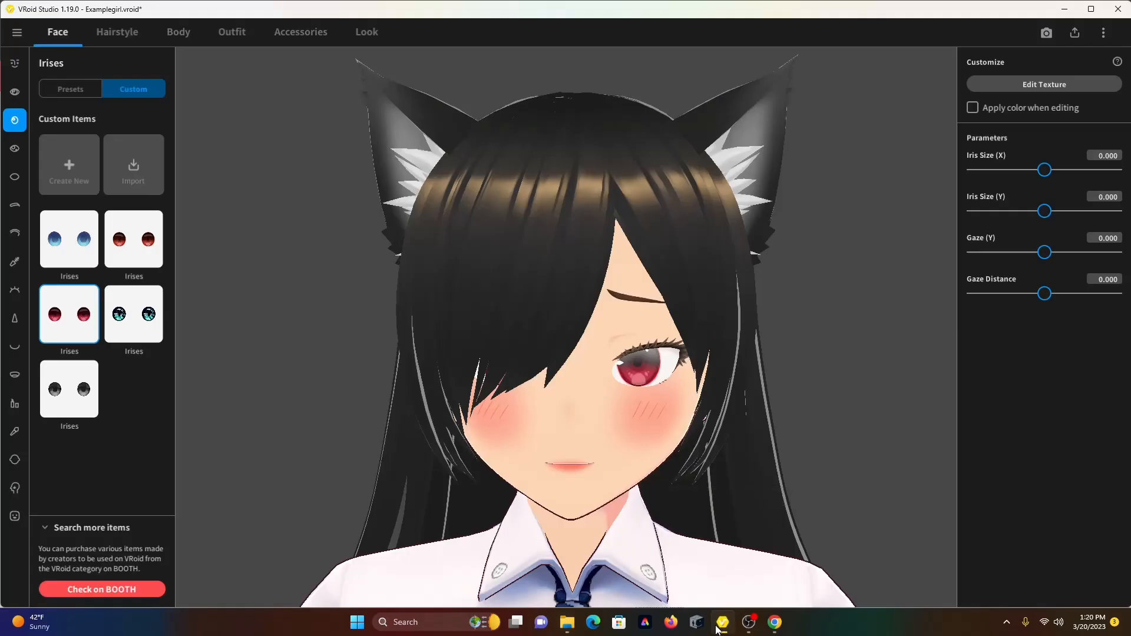
pyautogui.click(86, 171)
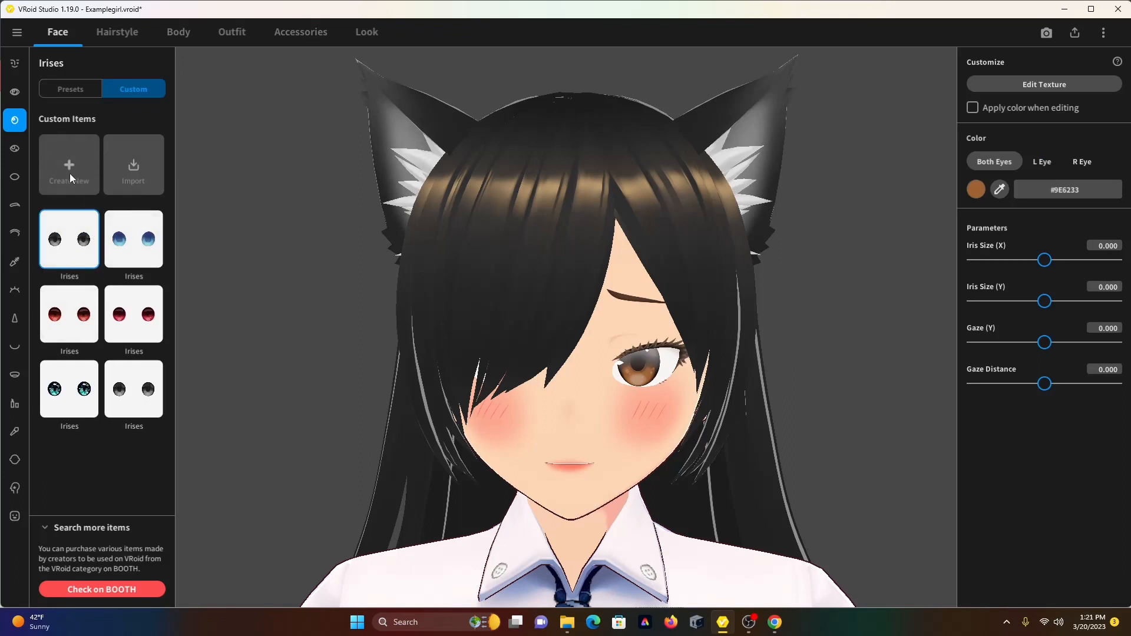
pyautogui.moveTo(536, 365); pyautogui.dragTo(552, 365)
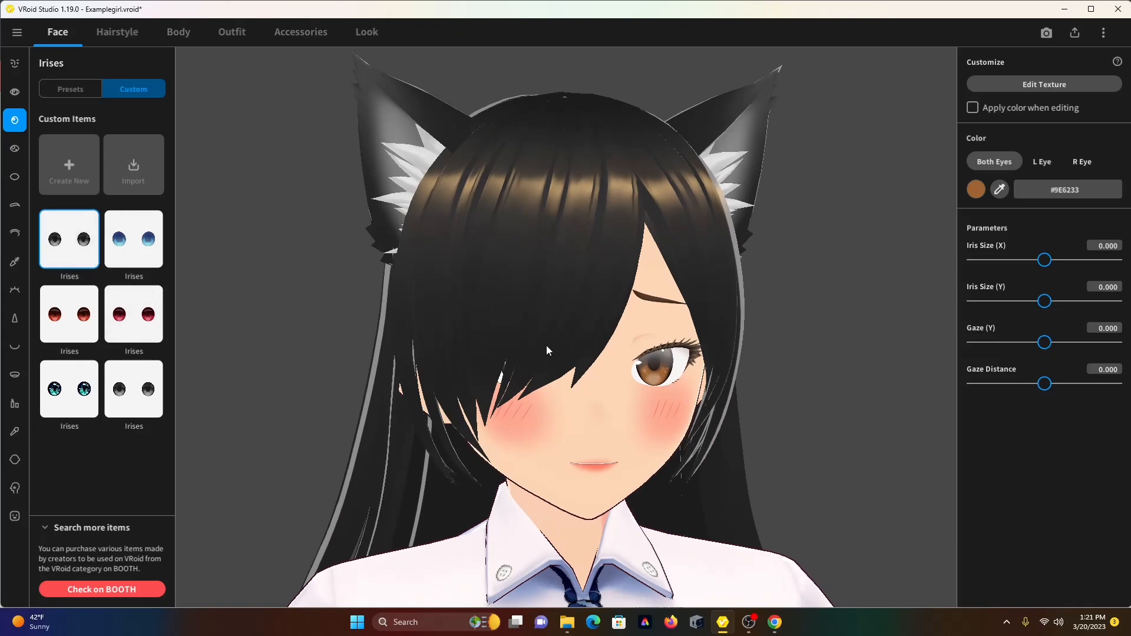
pyautogui.moveTo(547, 347); pyautogui.dragTo(541, 343, button='right')
pyautogui.click(1049, 83)
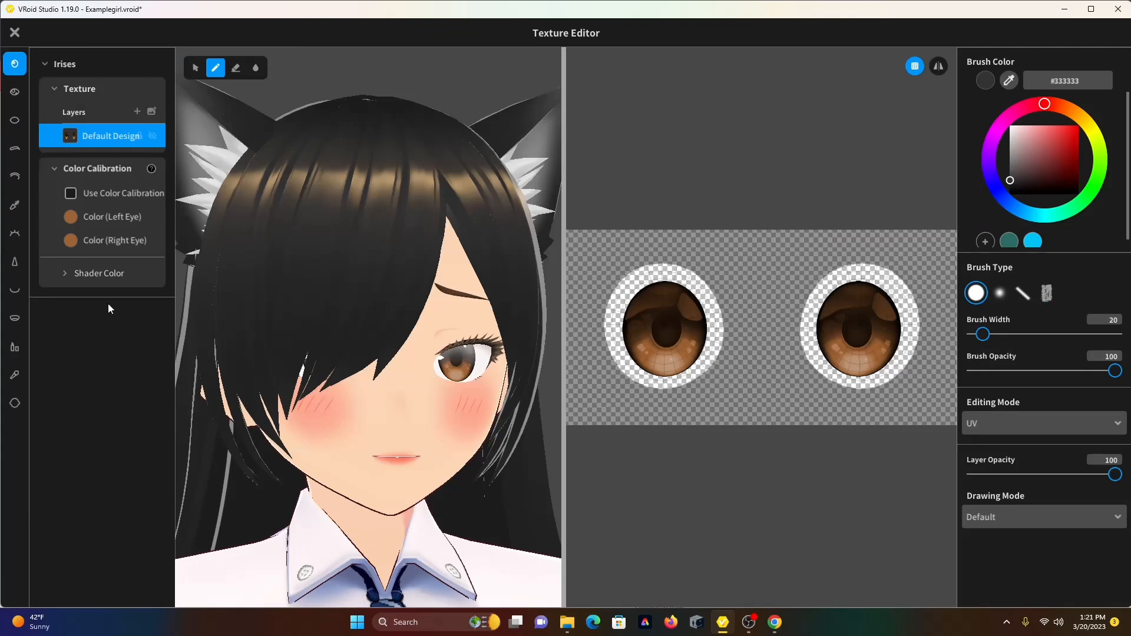
# - Start importing an image into the irises' Default Design layer and browse to the desktop's vroid custom items folder
pyautogui.rightClick(97, 136)
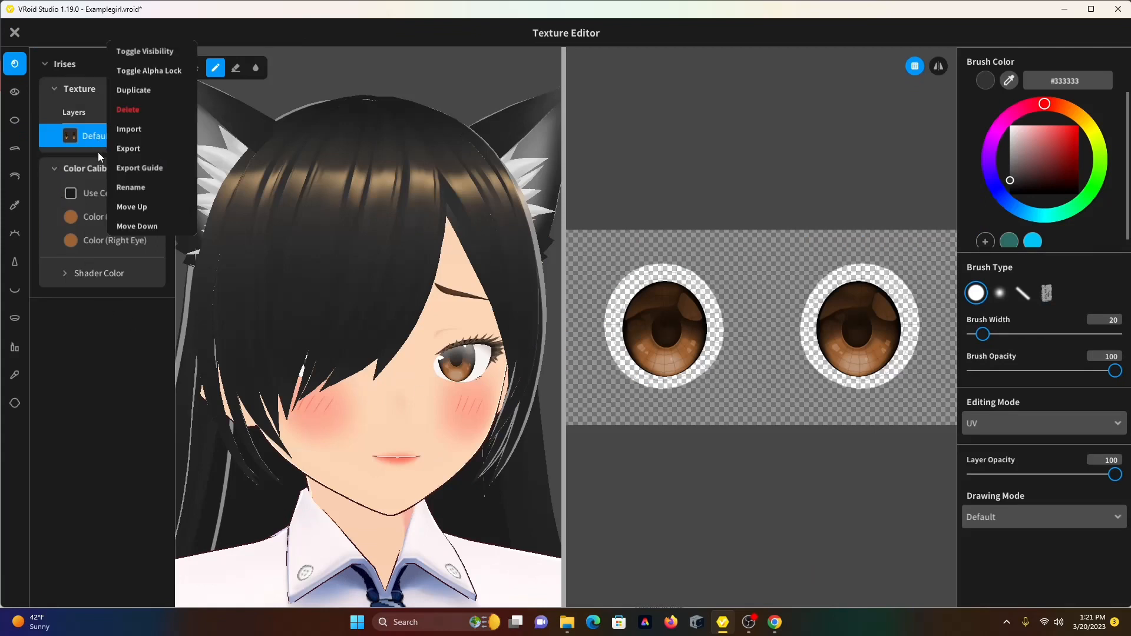
pyautogui.click(133, 129)
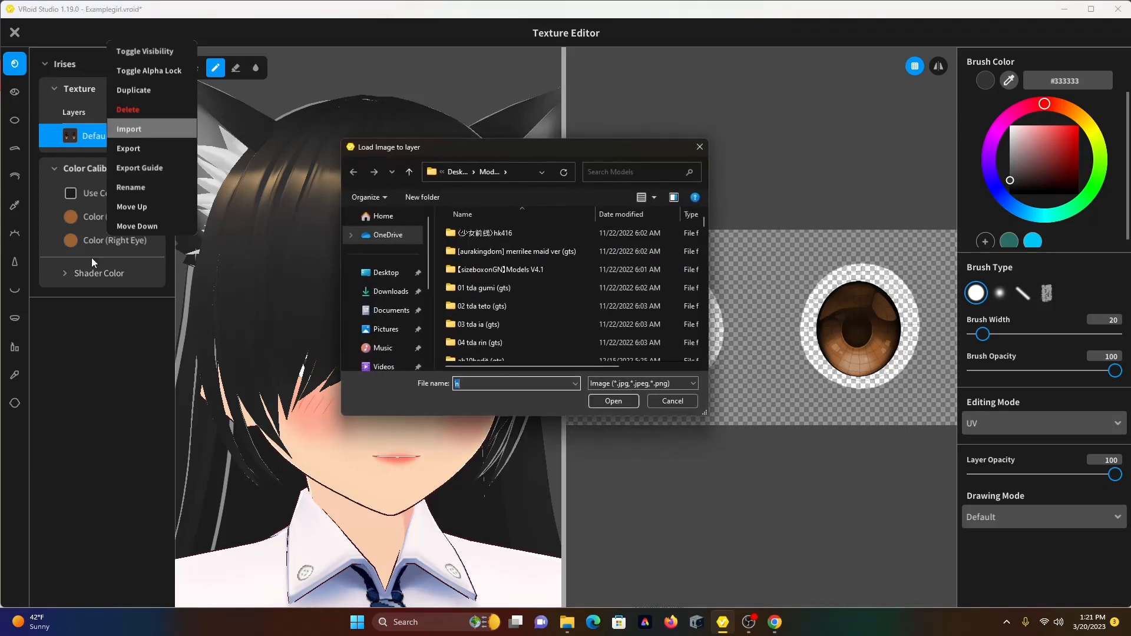
pyautogui.scroll(-15, 488, 318)
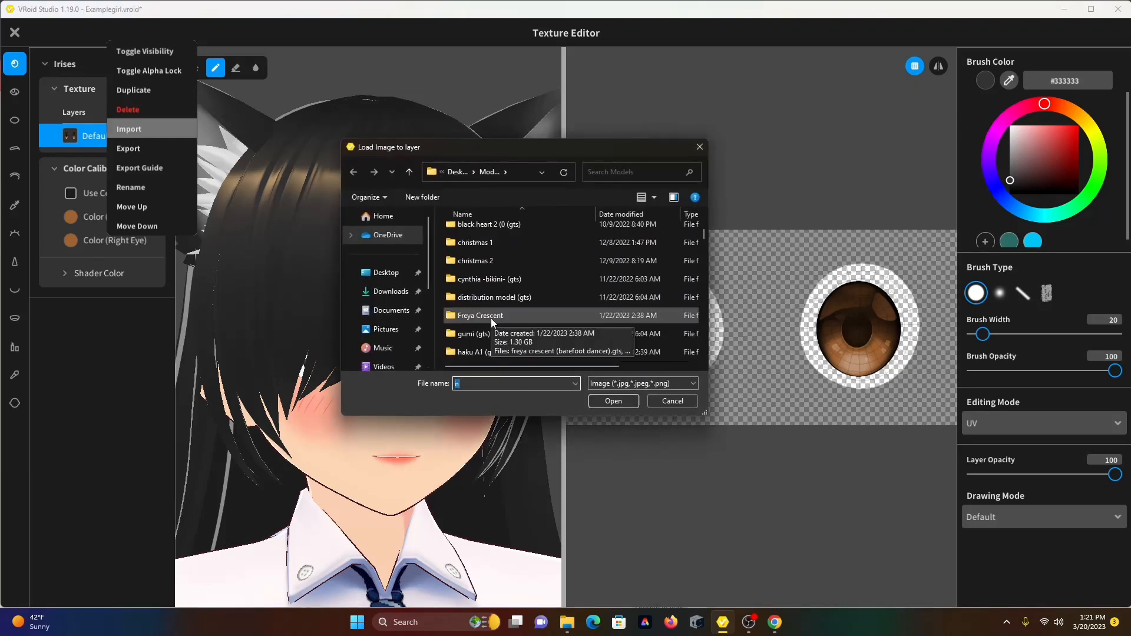
pyautogui.scroll(-12, 492, 324)
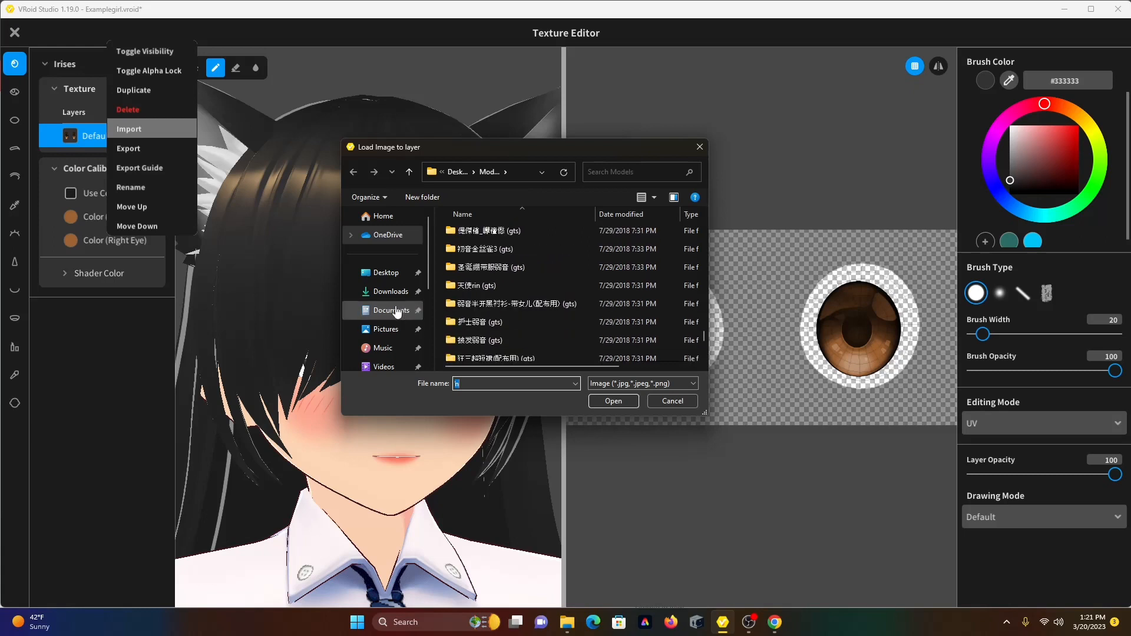
pyautogui.click(386, 272)
pyautogui.scroll(-1, 497, 306)
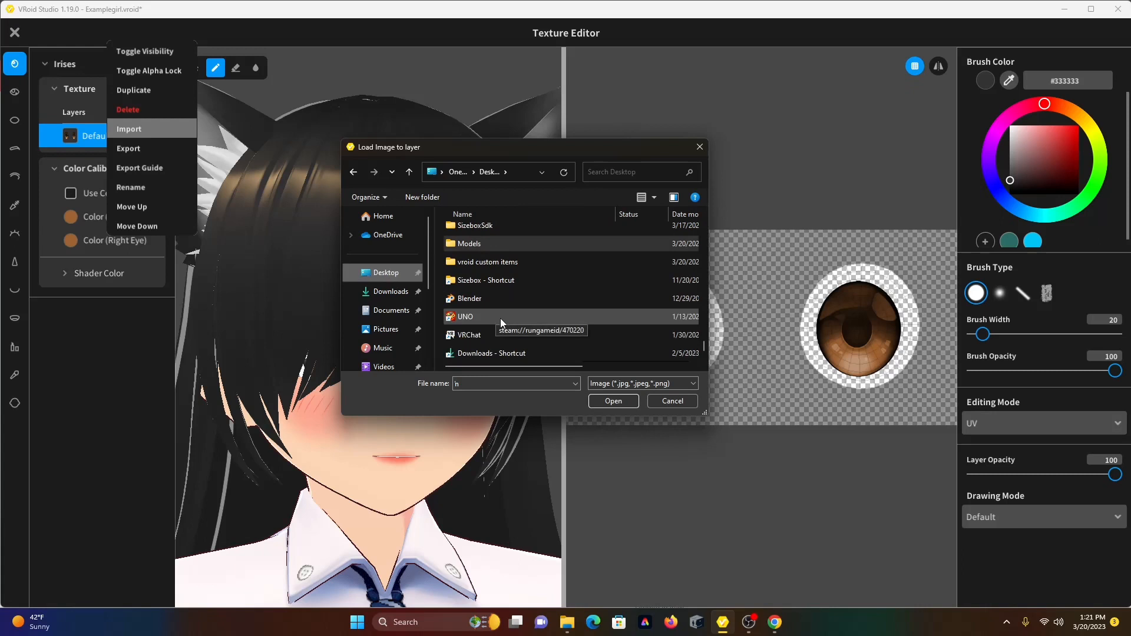
pyautogui.doubleClick(508, 264)
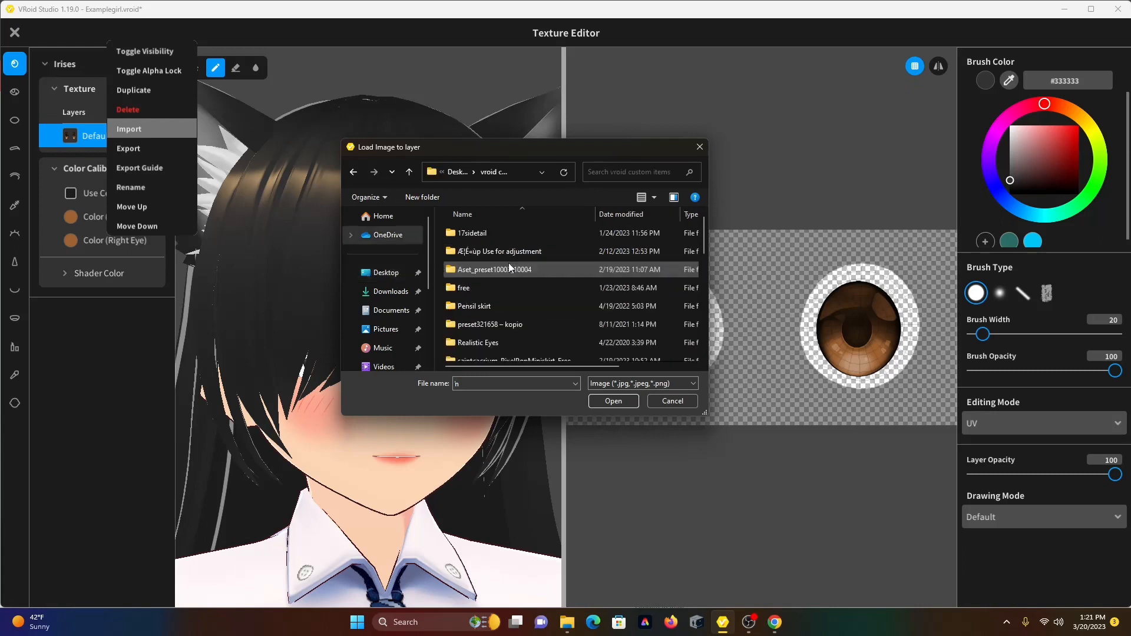
# - Open the Realistic Eyes folder and load the grey iris image a into the irises' Default Design layer
pyautogui.doubleClick(486, 289)
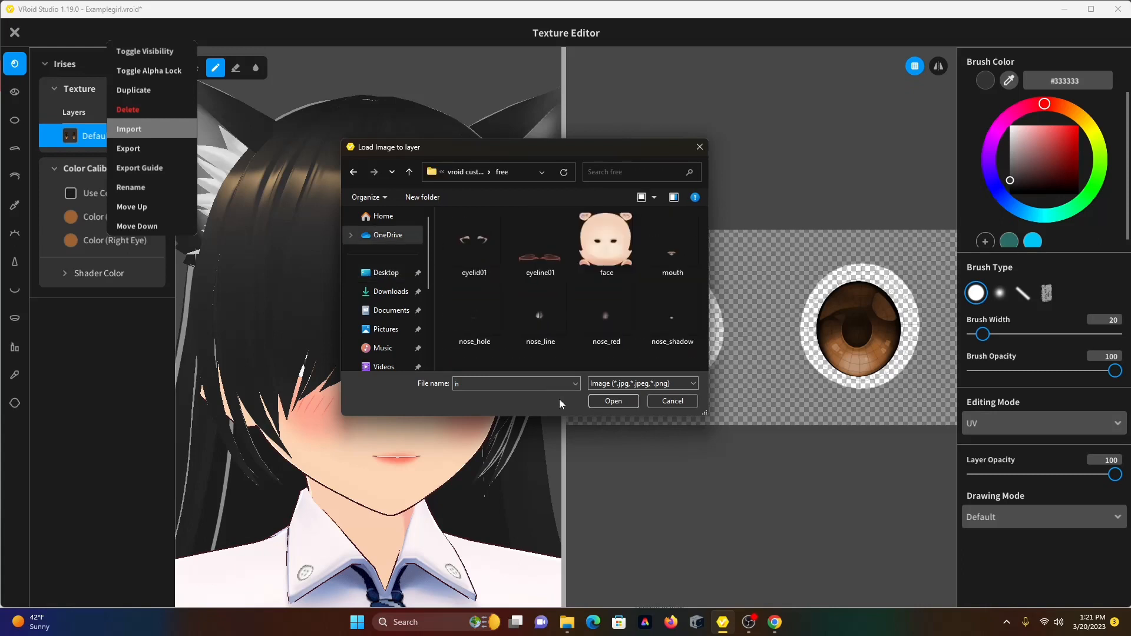
pyautogui.click(348, 176)
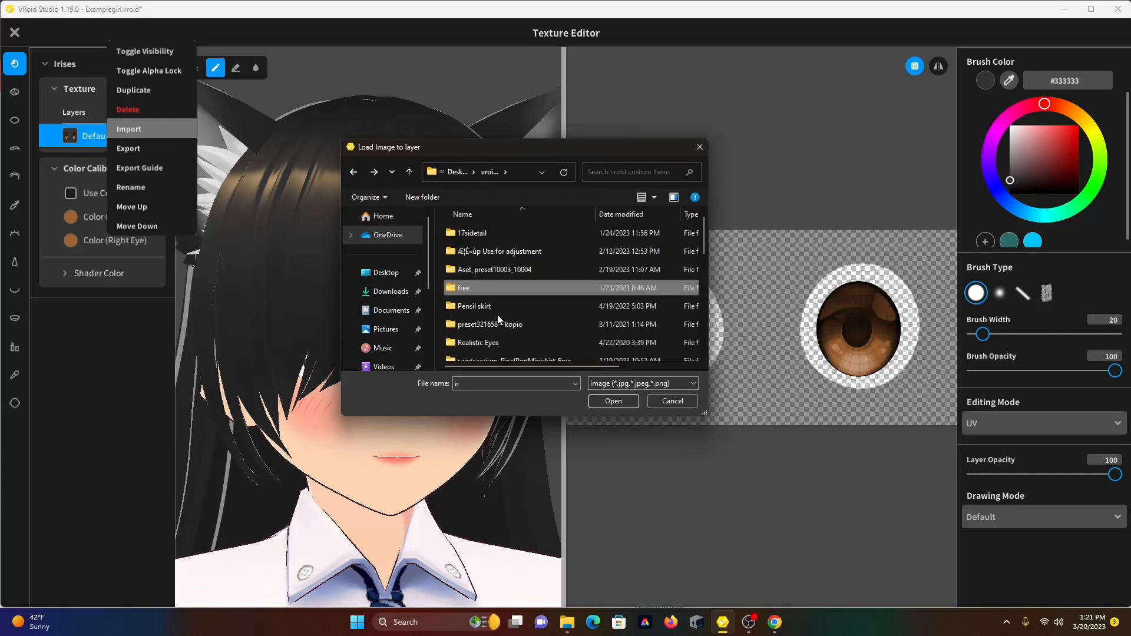
pyautogui.scroll(-2, 517, 315)
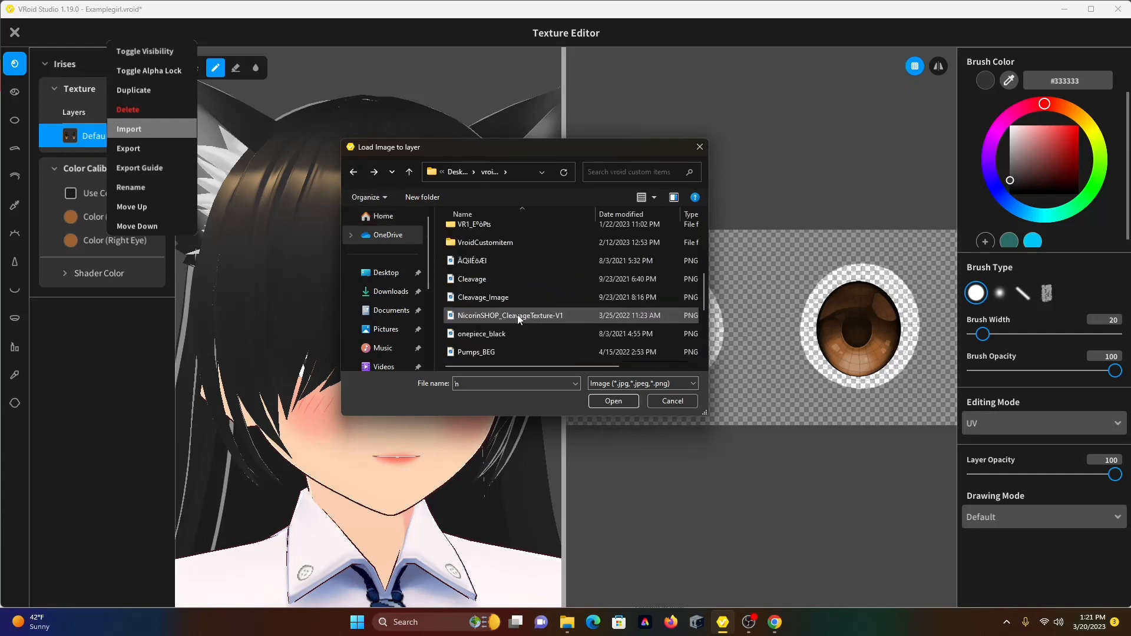
pyautogui.scroll(4, 517, 314)
pyautogui.doubleClick(517, 286)
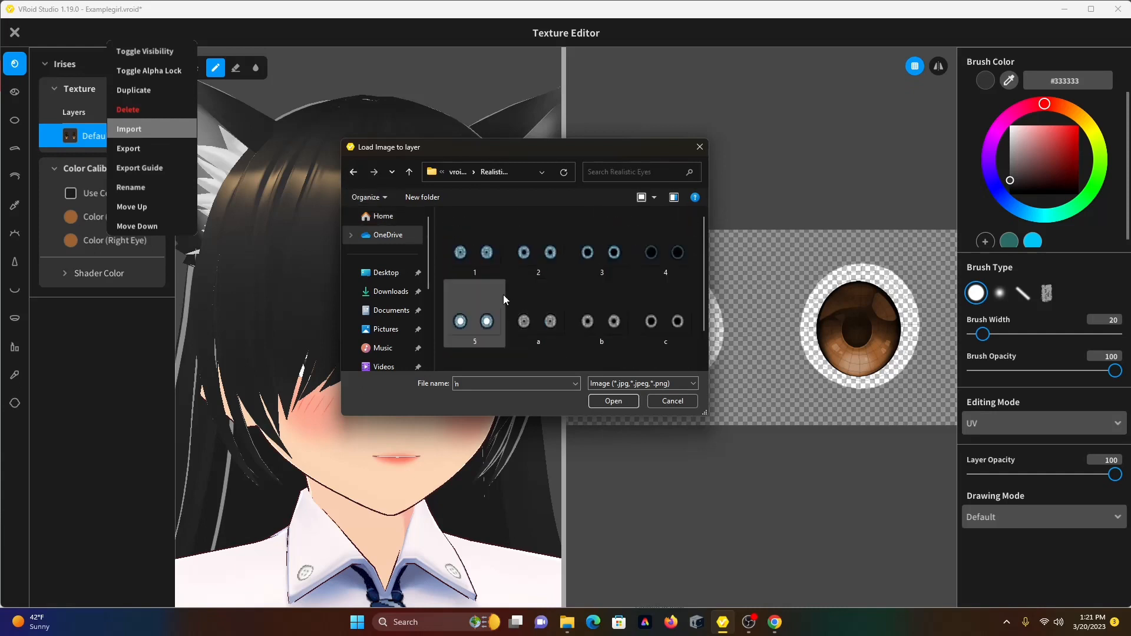
pyautogui.moveTo(569, 150); pyautogui.dragTo(650, 201)
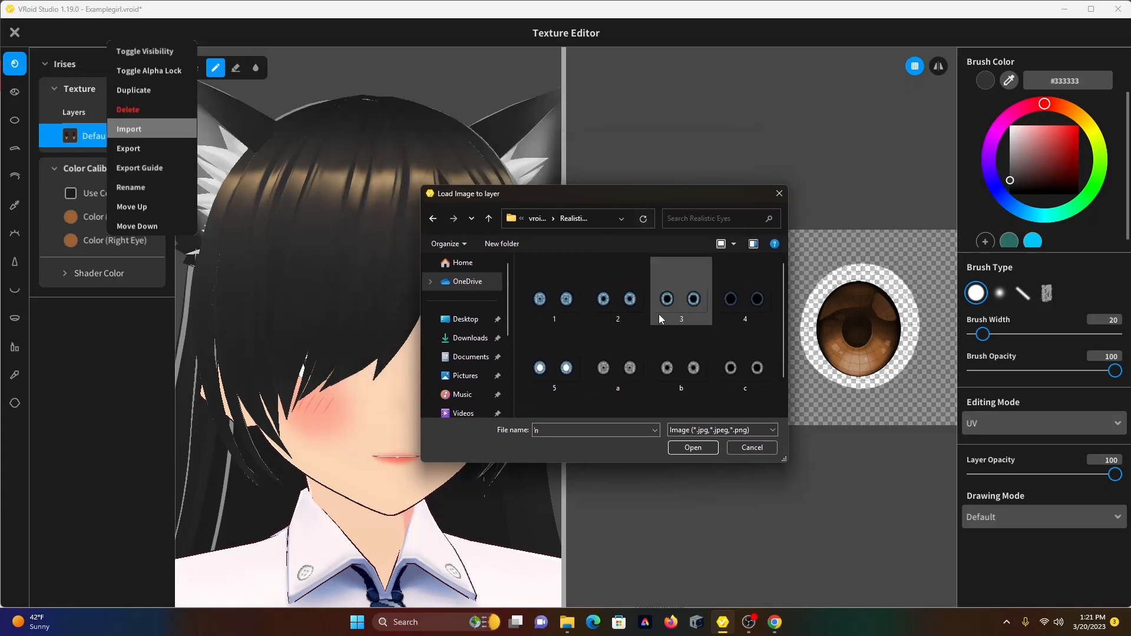
pyautogui.scroll(-1, 679, 373)
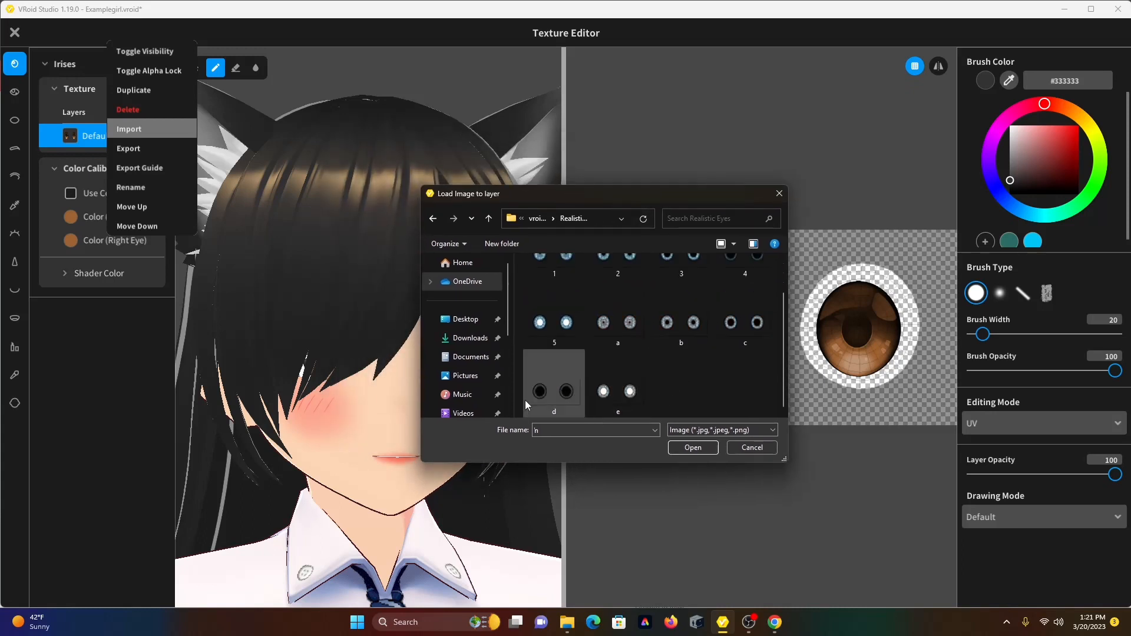
pyautogui.scroll(1, 554, 382)
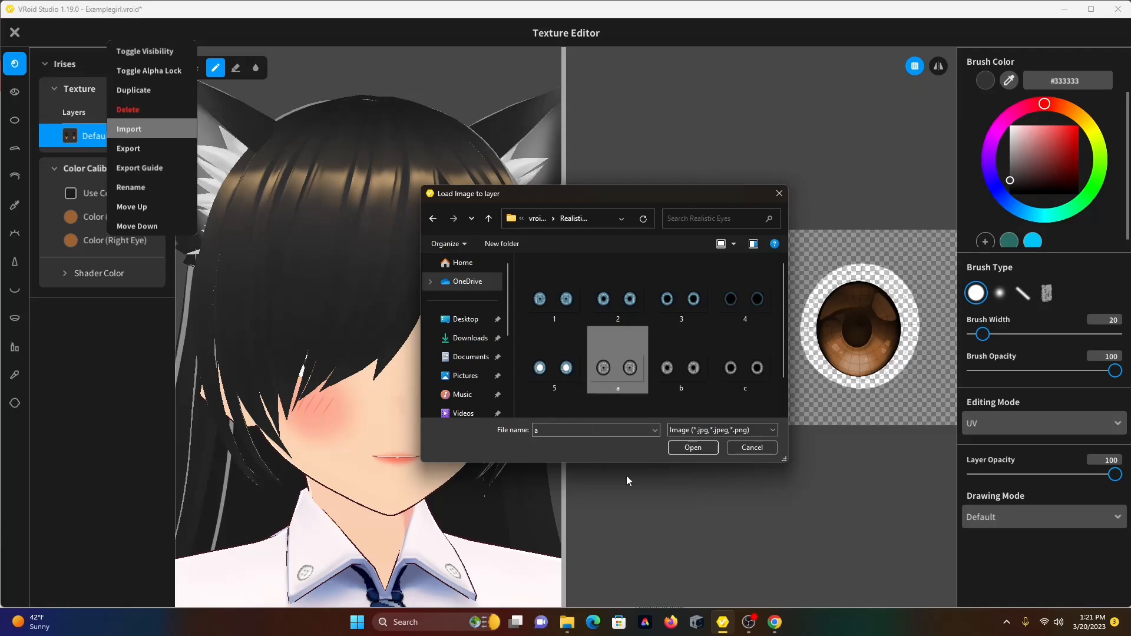
pyautogui.click(693, 447)
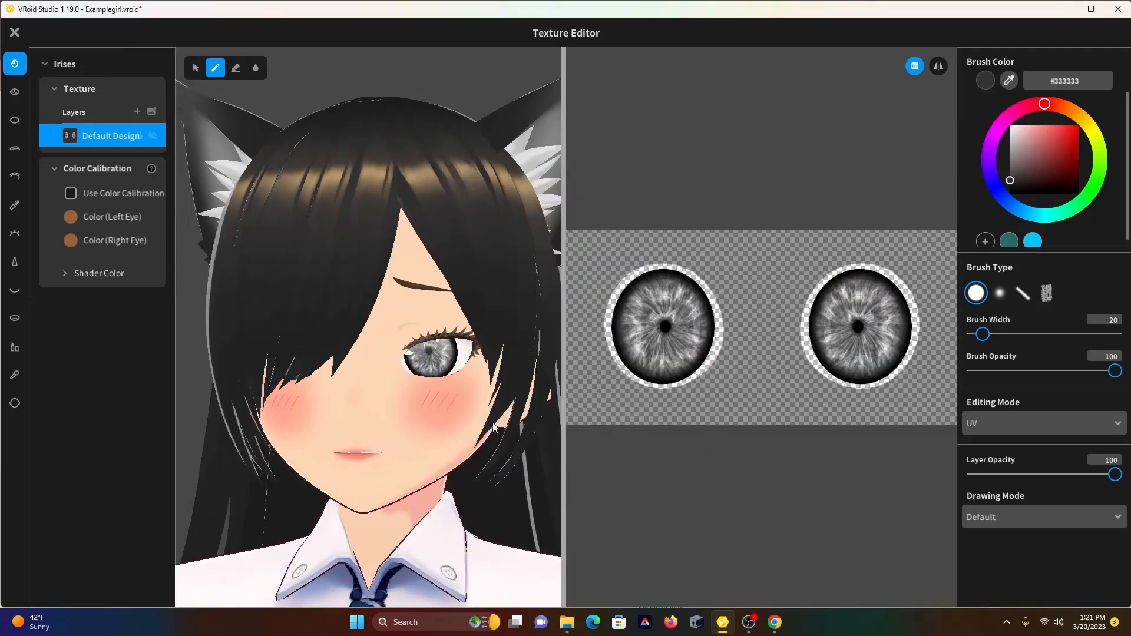
# - Check the imported irises on the character from an angle, close the Texture Editor and switch to the Outfit section
pyautogui.moveTo(493, 427); pyautogui.dragTo(408, 360, button='right')
pyautogui.scroll(-3, 457, 356)
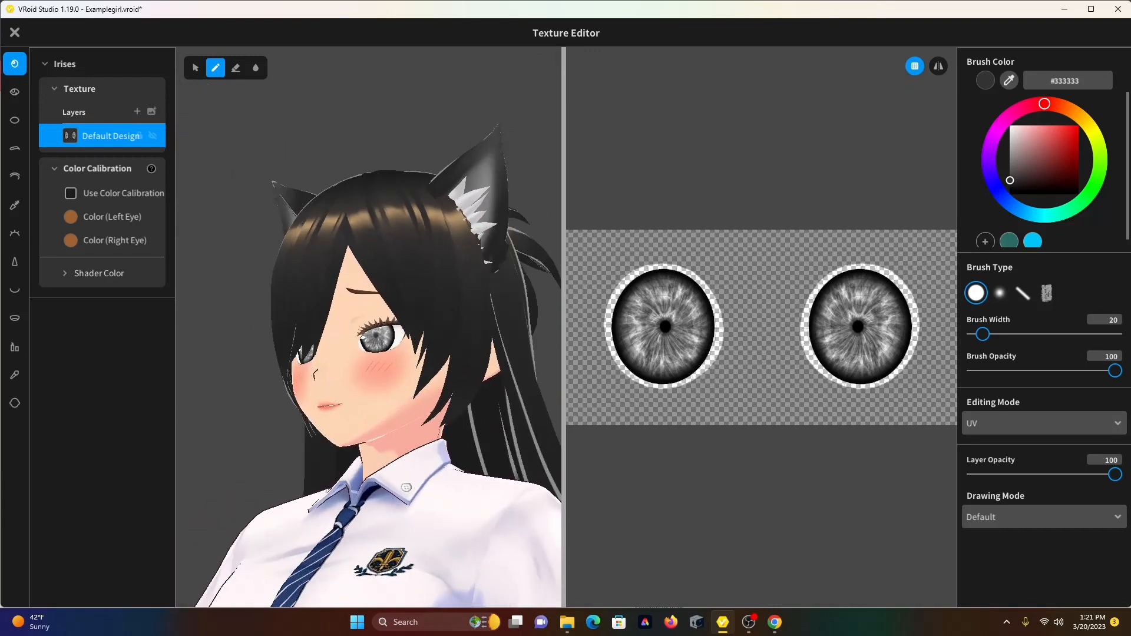
pyautogui.click(15, 33)
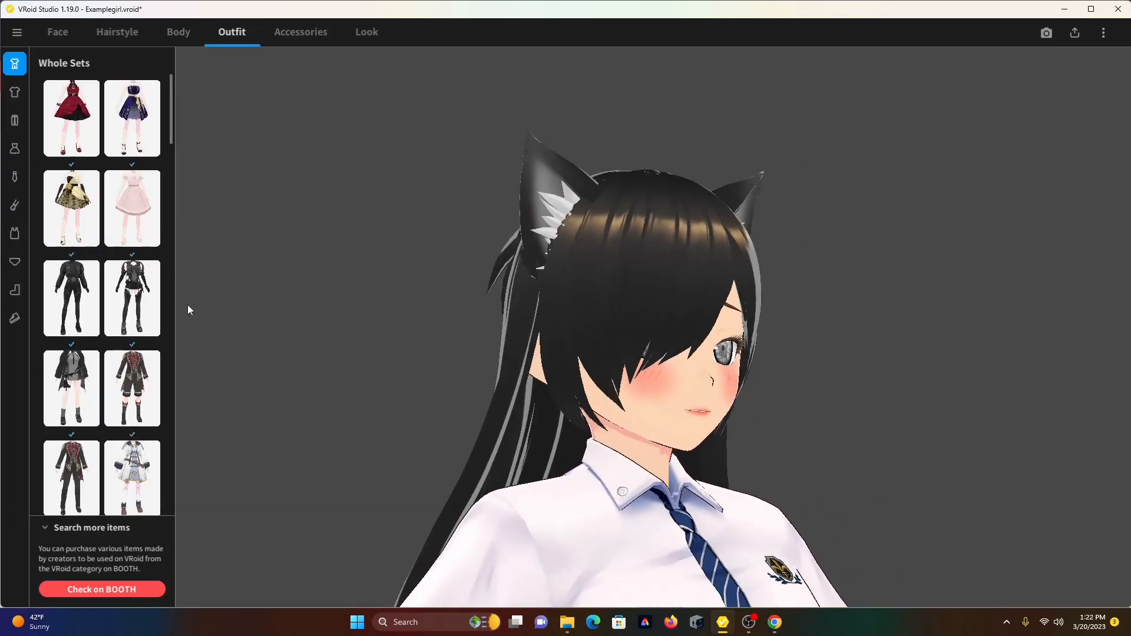
# - Create a new custom top for the character from the T-Shirt template
pyautogui.click(14, 94)
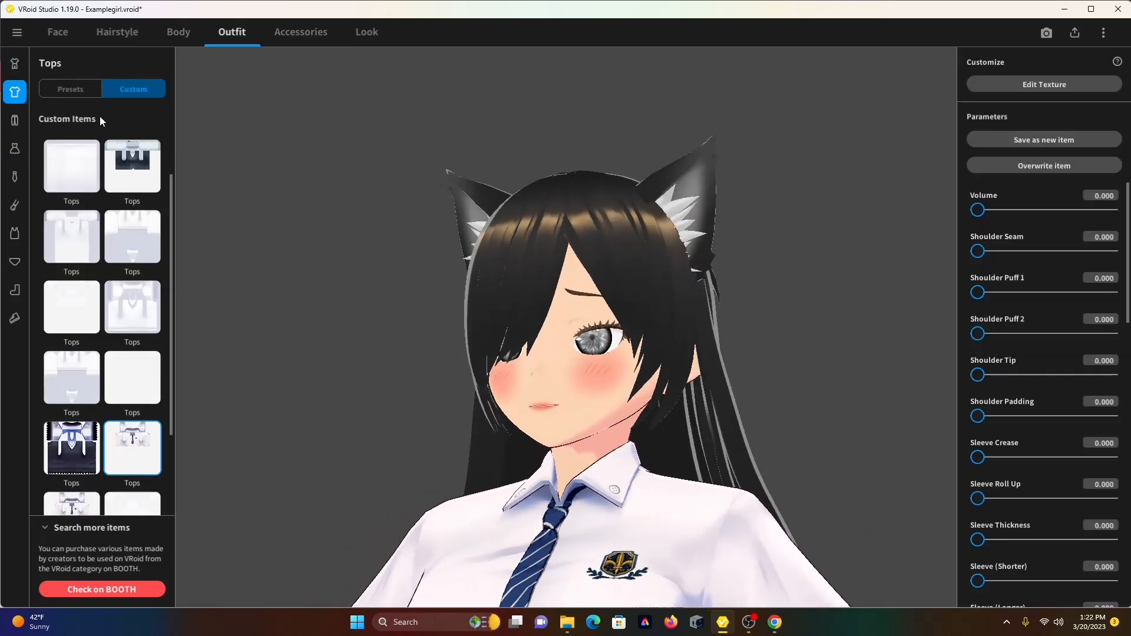
pyautogui.scroll(3, 109, 188)
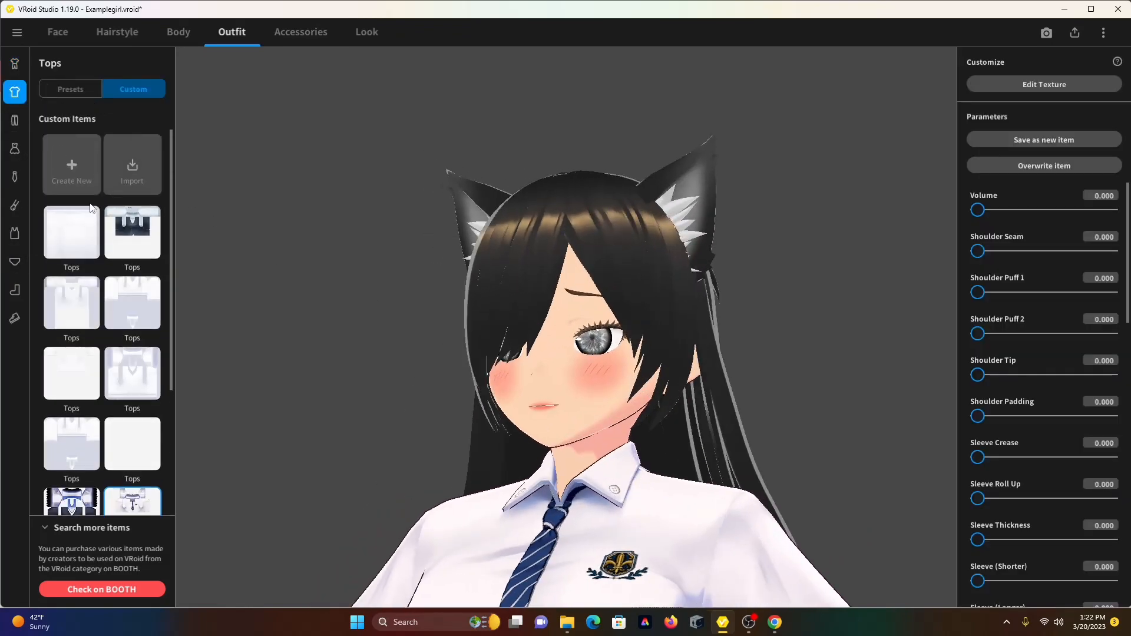
pyautogui.click(78, 175)
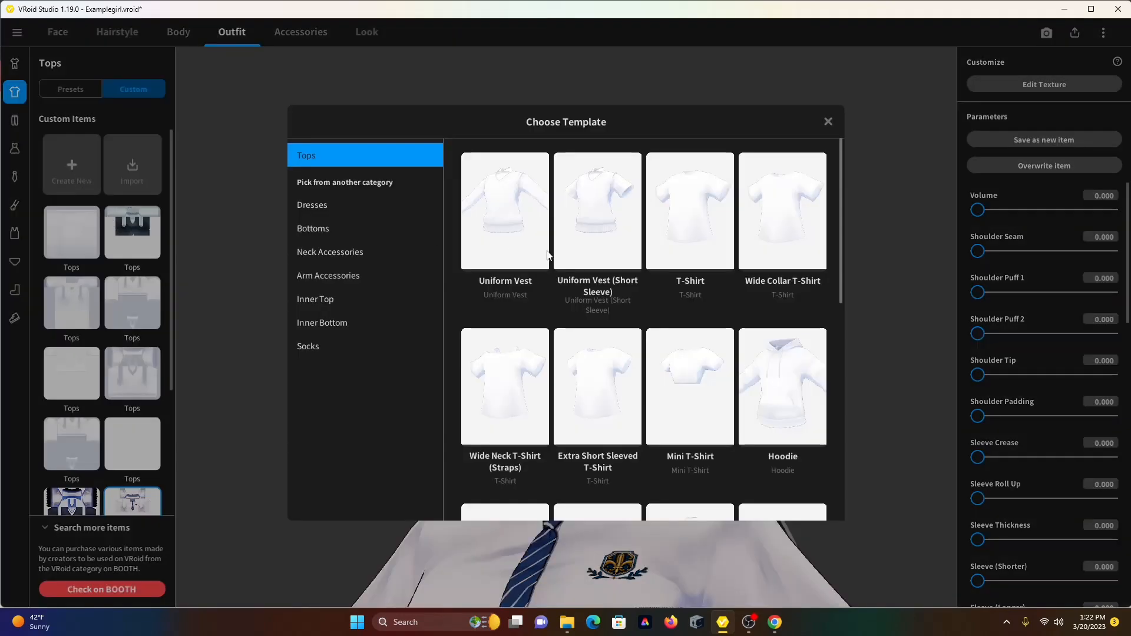
pyautogui.click(697, 267)
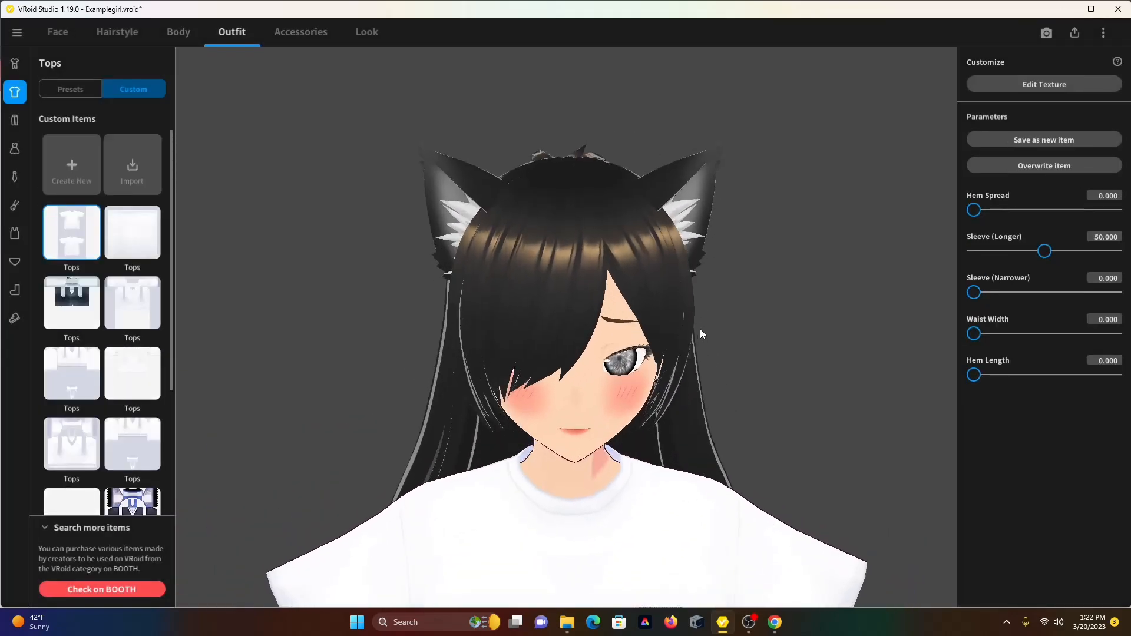
pyautogui.scroll(-4, 566, 362)
pyautogui.scroll(-2, 553, 369)
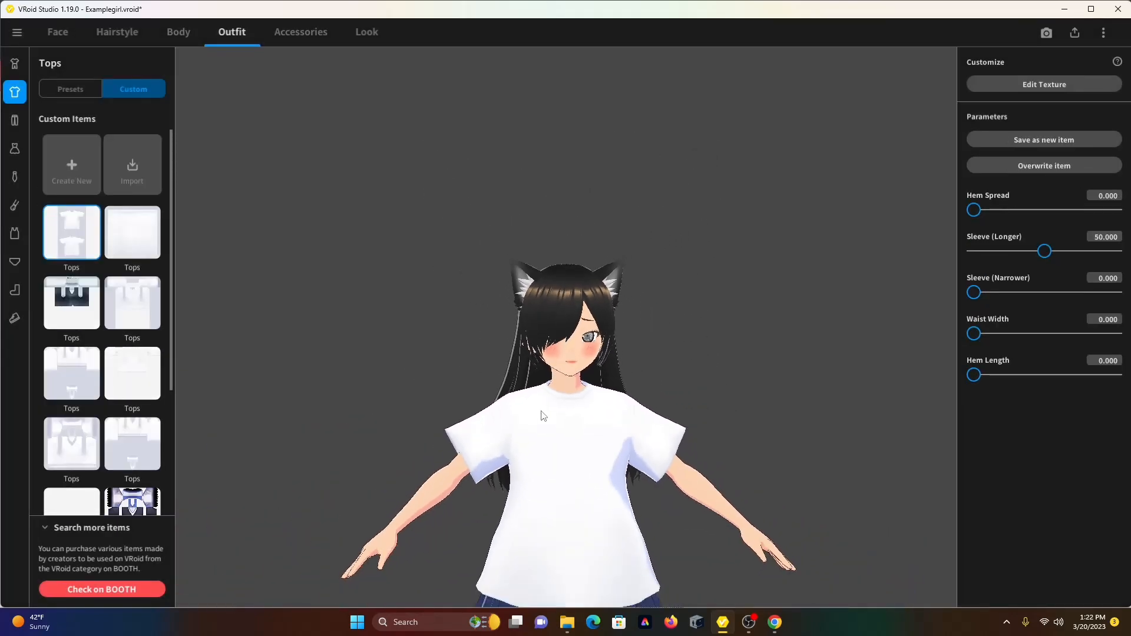
pyautogui.scroll(-3, 540, 416)
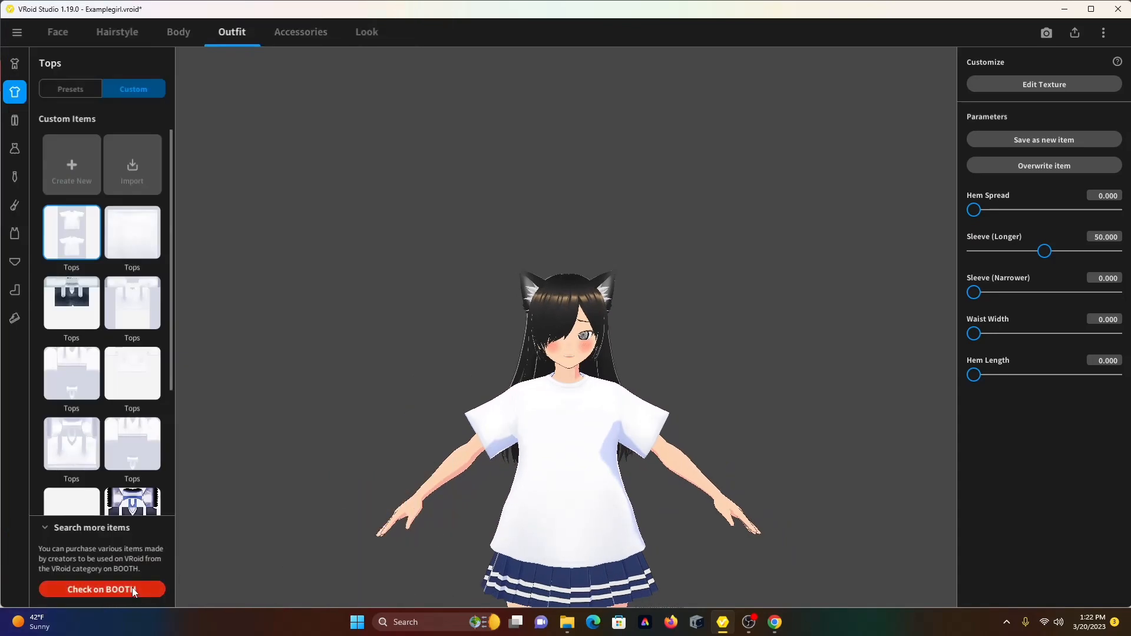
# - Browse BOOTH for VRoid tops and open the item page of the free Autumn Hoodie VRoid texture
pyautogui.click(134, 589)
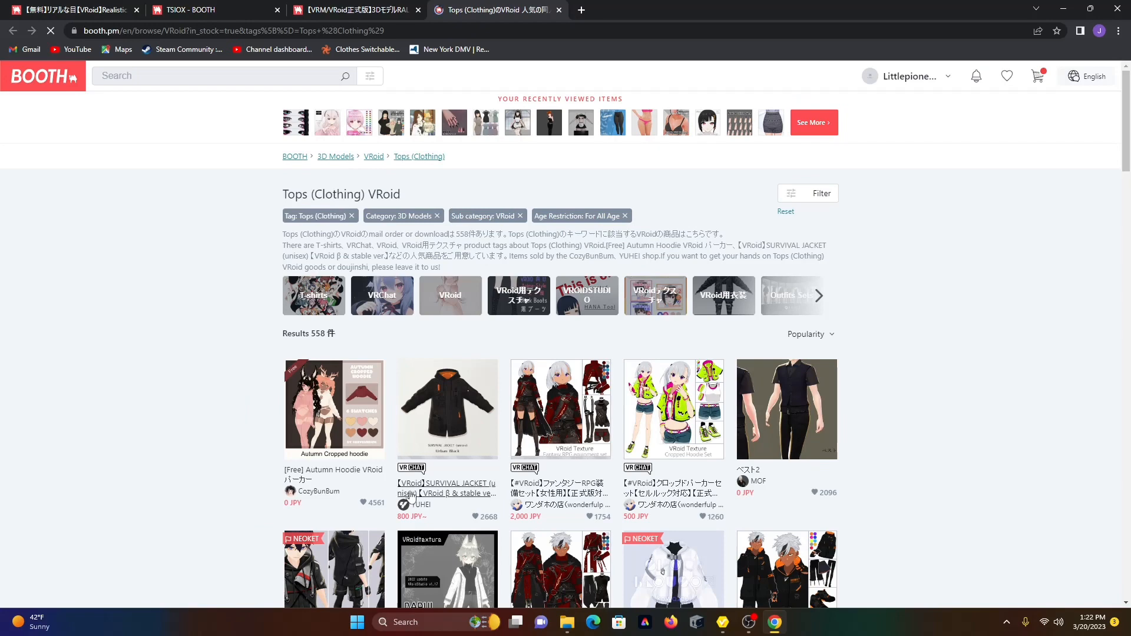
pyautogui.scroll(-2, 412, 537)
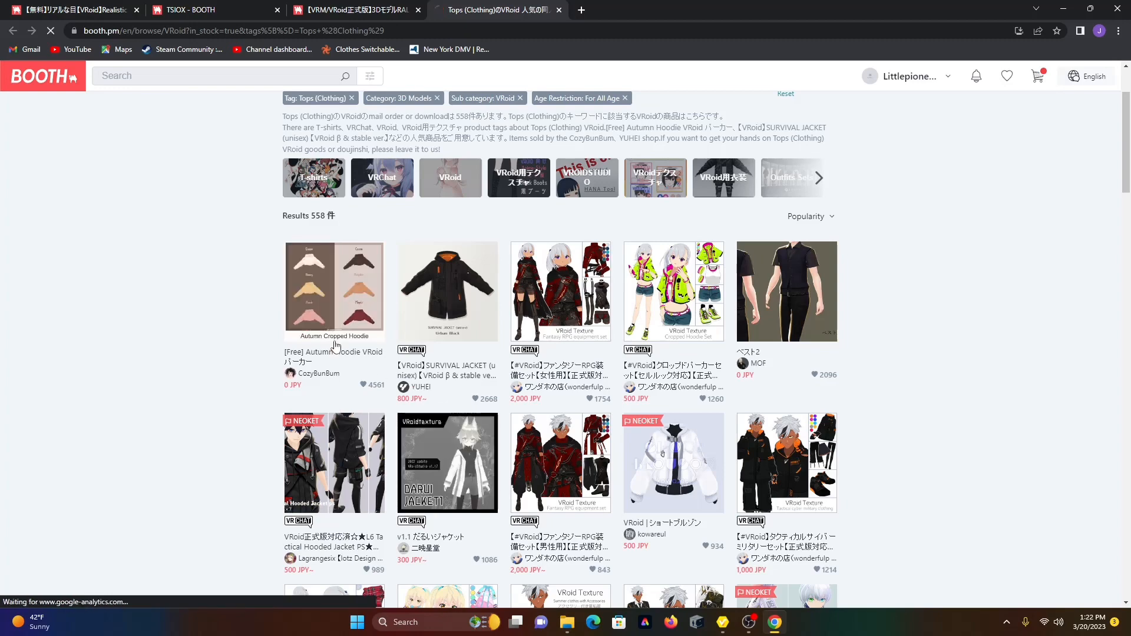
pyautogui.click(339, 321)
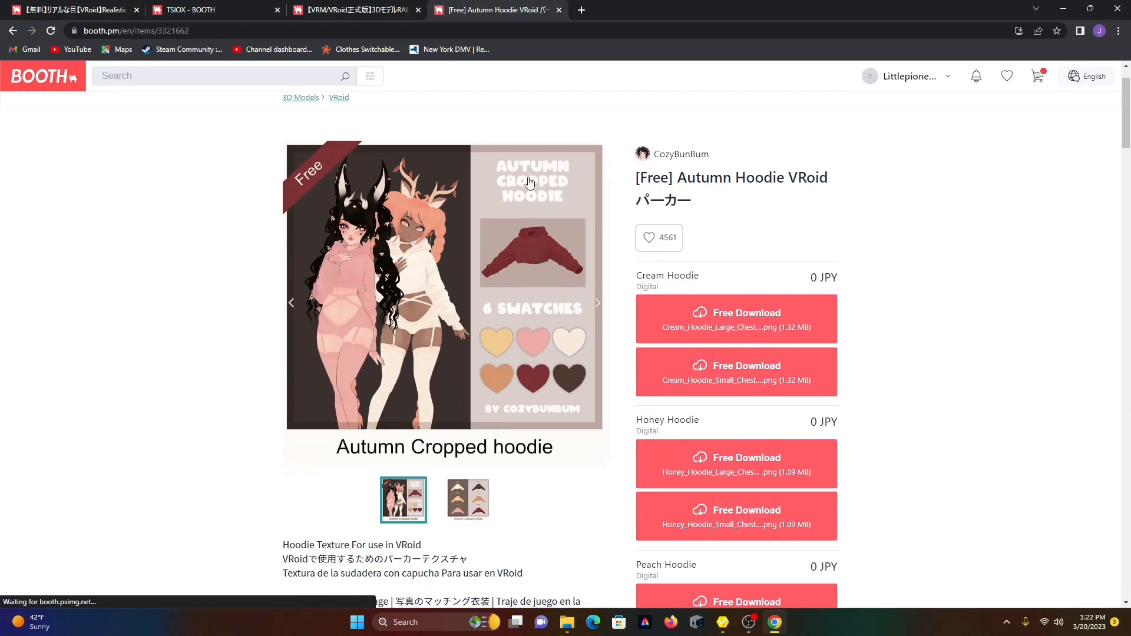
# - Download the large-chest and small-chest texture files of the Cream, Honey and Peach hoodies
pyautogui.scroll(-1, 486, 347)
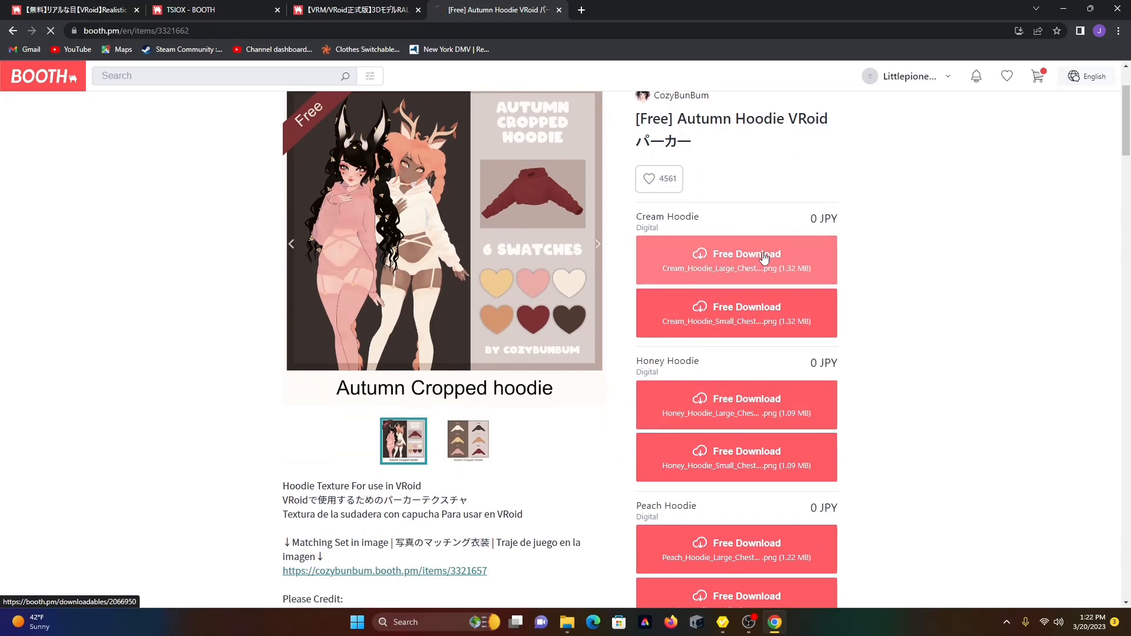
pyautogui.click(720, 271)
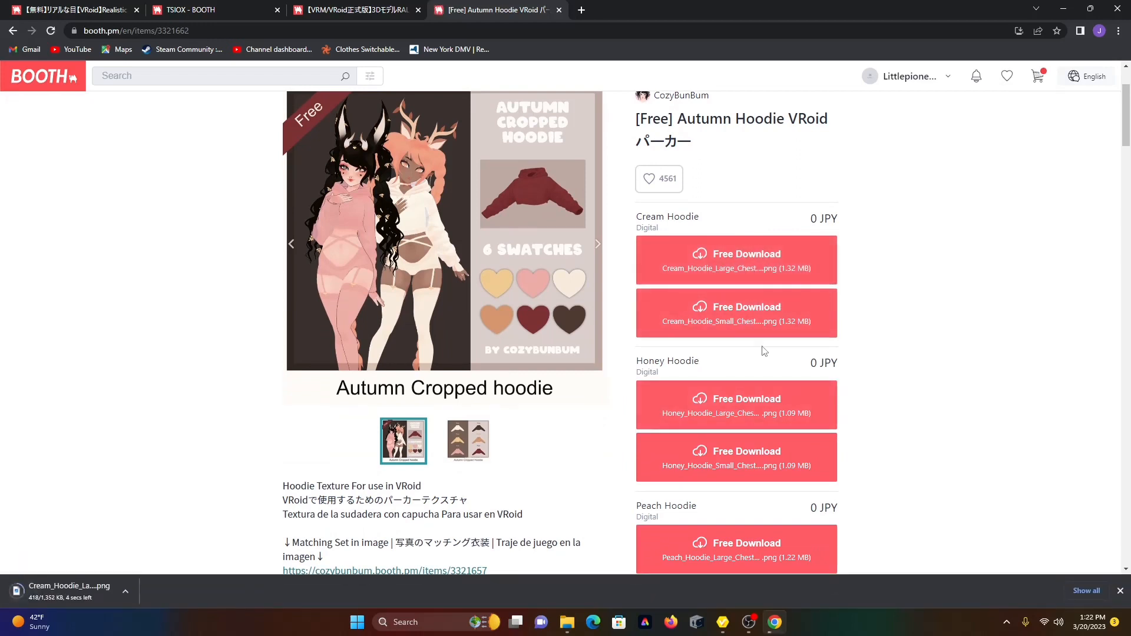
pyautogui.click(697, 450)
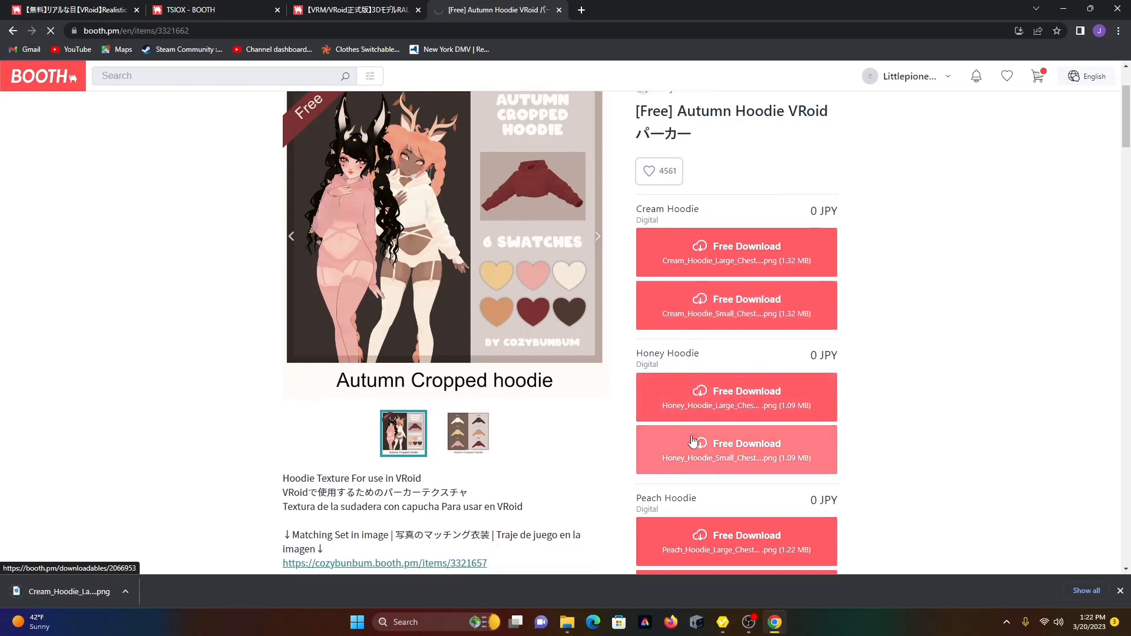
pyautogui.scroll(-2, 693, 442)
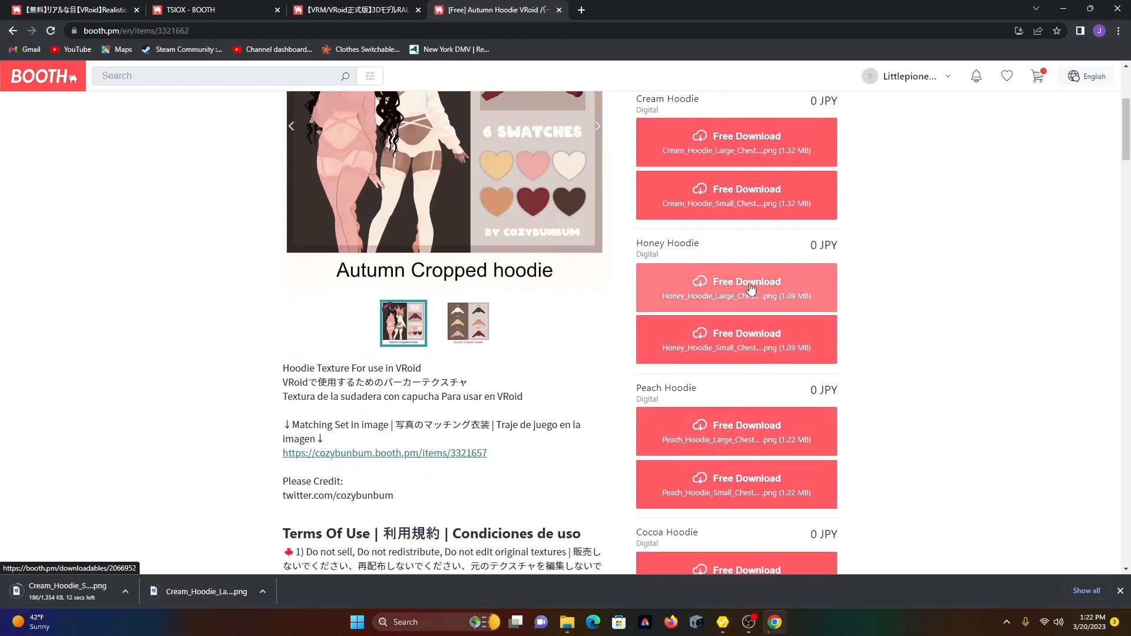
pyautogui.click(751, 288)
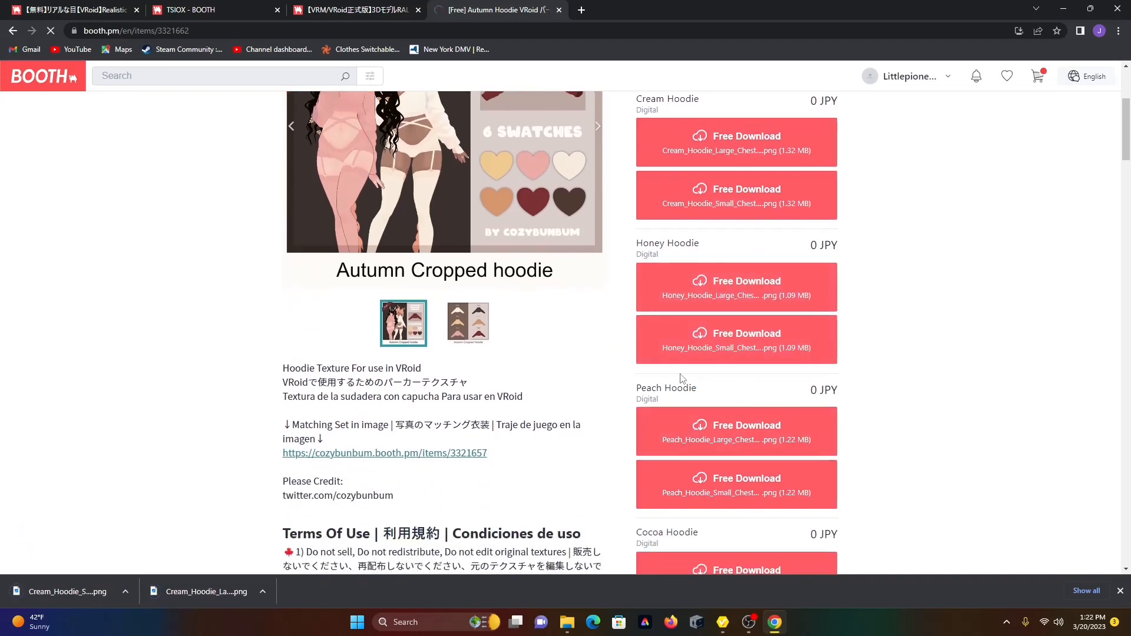
pyautogui.scroll(-1, 579, 463)
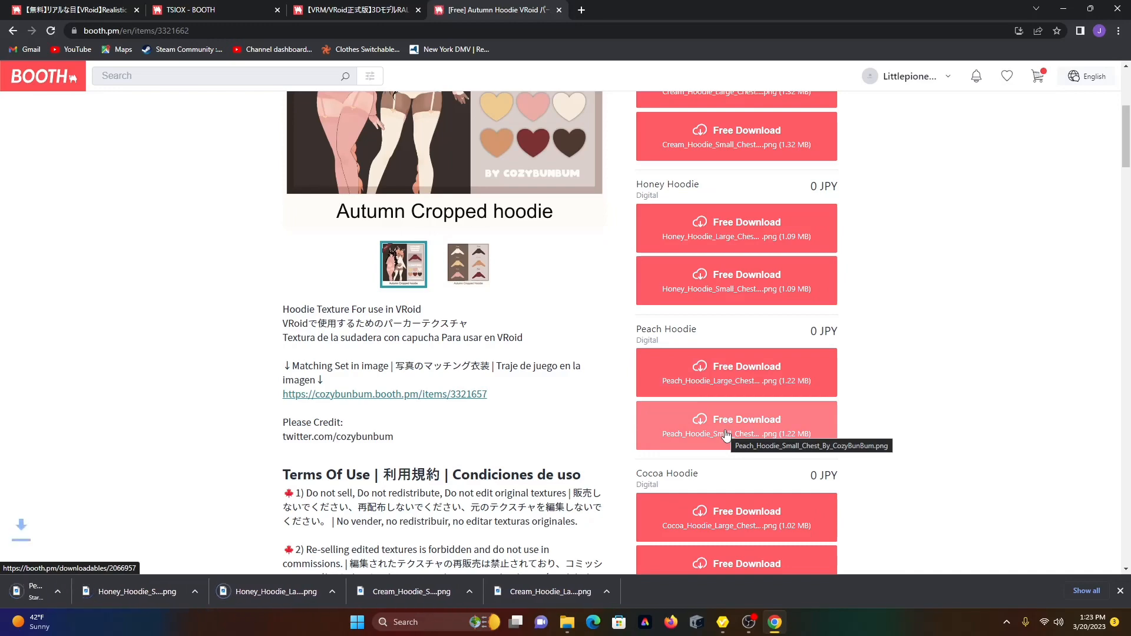
pyautogui.scroll(-2, 696, 453)
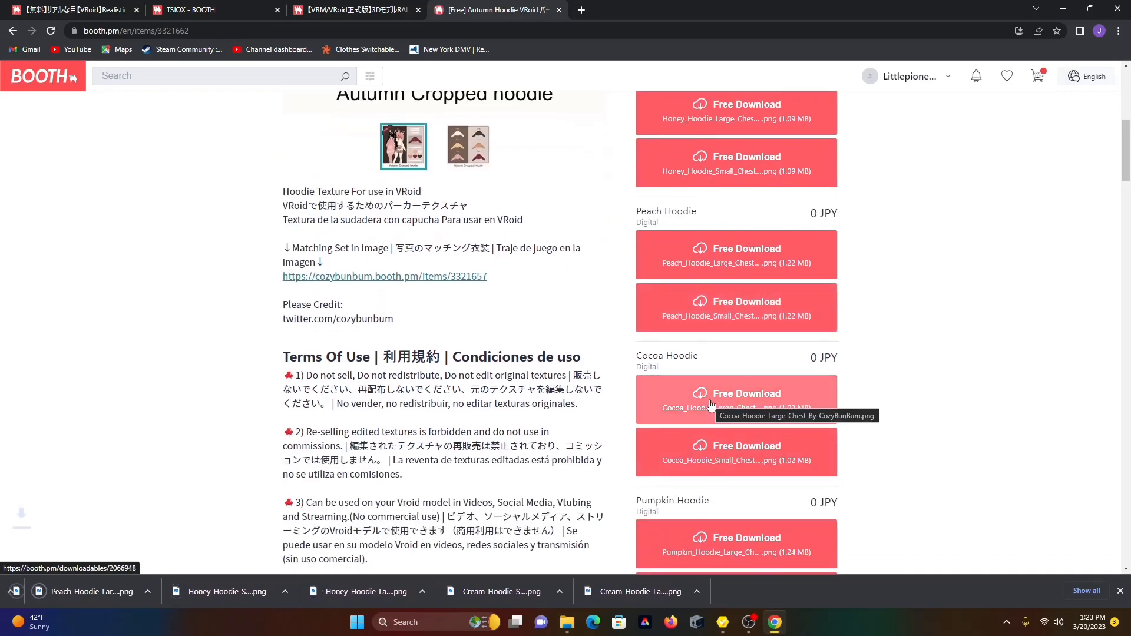
# - Download the large-chest Cocoa hoodie texture, a Pumpkin hoodie texture and both Maple hoodie textures
pyautogui.click(712, 409)
pyautogui.scroll(-3, 716, 406)
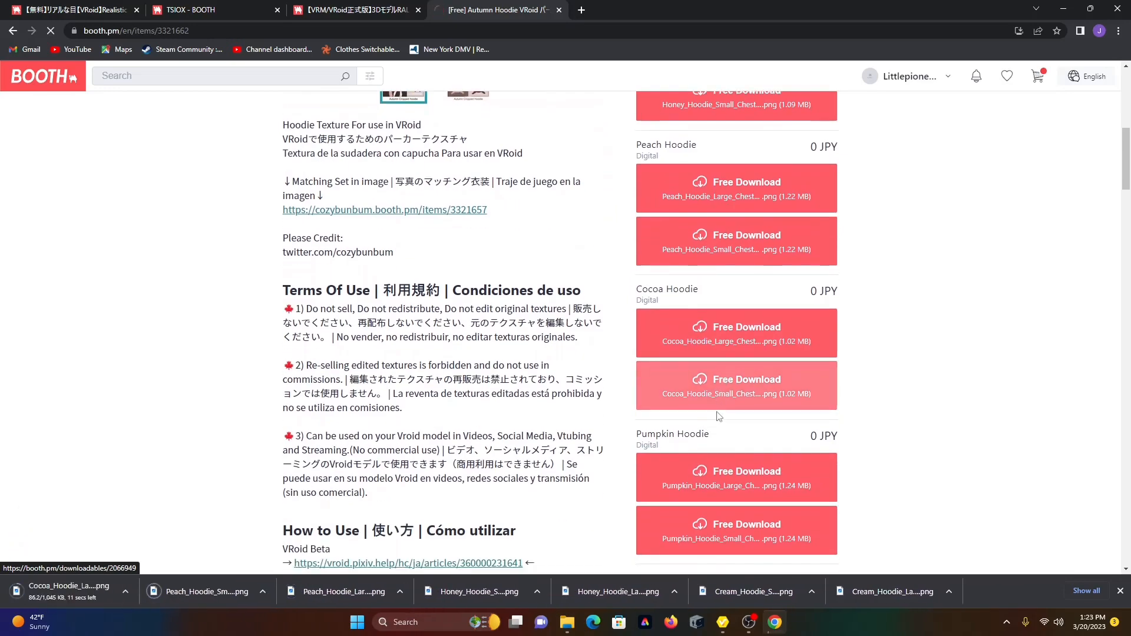
pyautogui.click(724, 372)
pyautogui.click(718, 417)
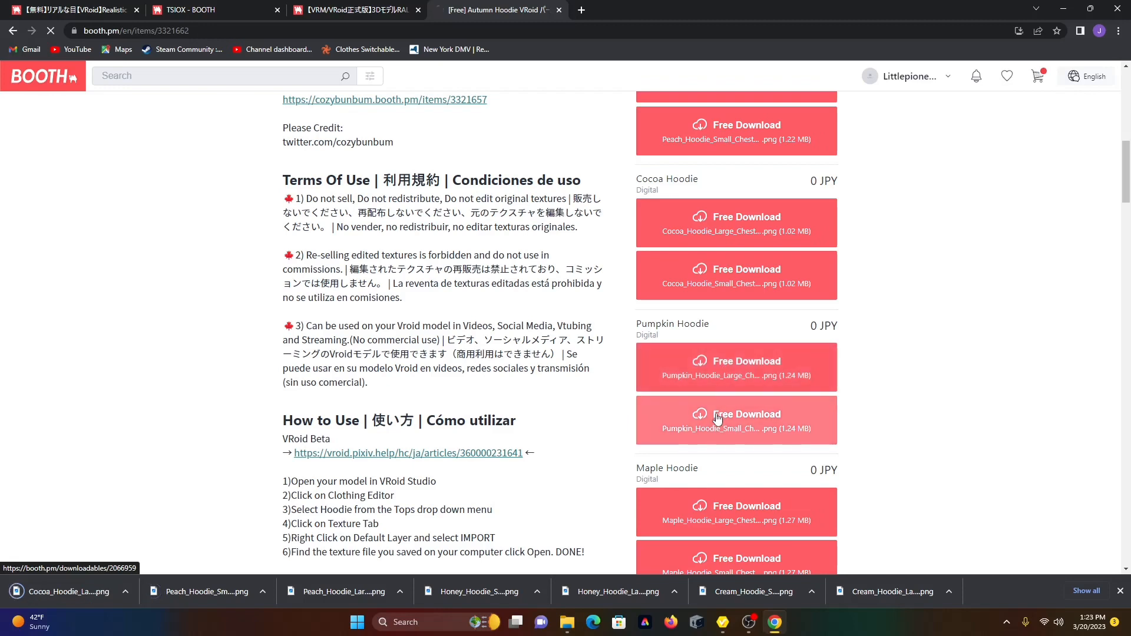
pyautogui.scroll(-1, 730, 442)
pyautogui.click(719, 517)
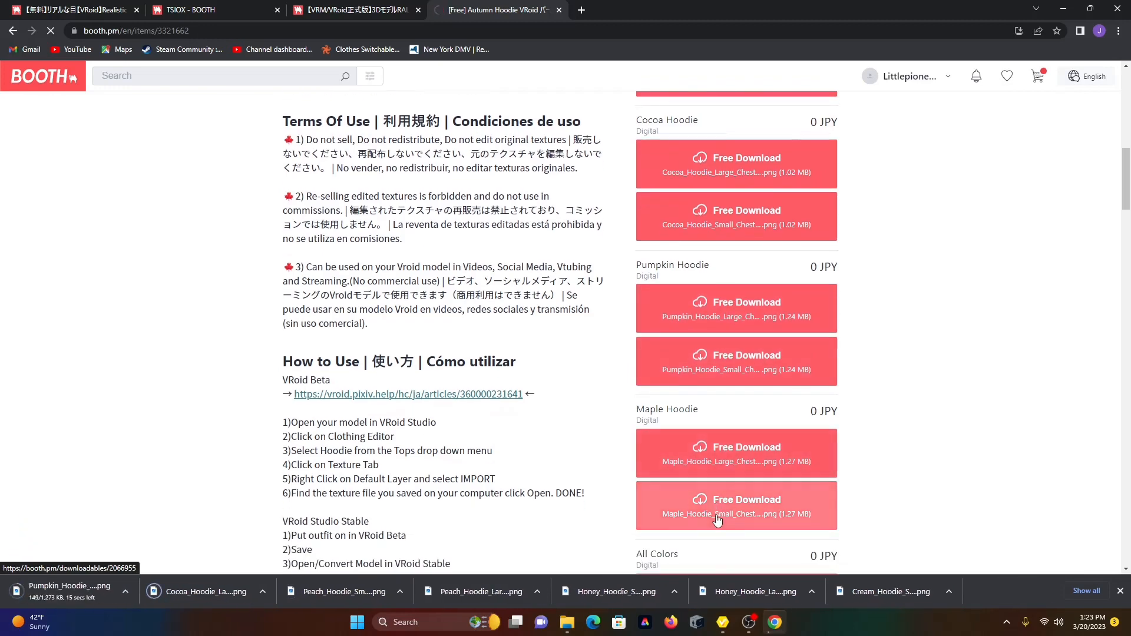
pyautogui.click(717, 517)
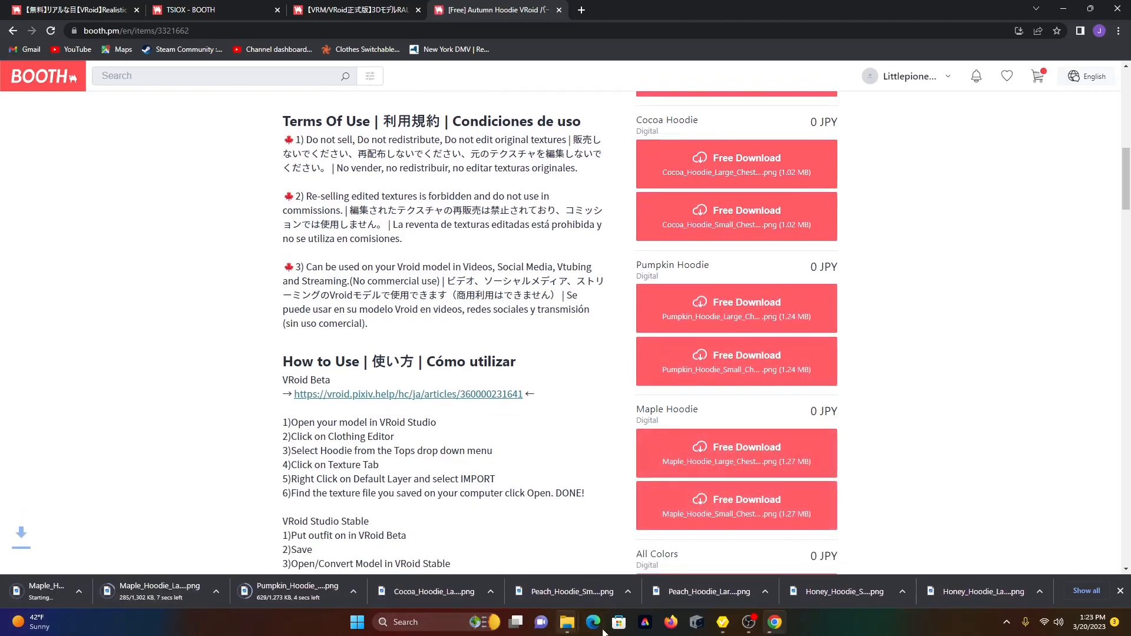
# - Switch to VRoid Studio and overwrite the selected custom T-shirt item with the current top
pyautogui.click(724, 623)
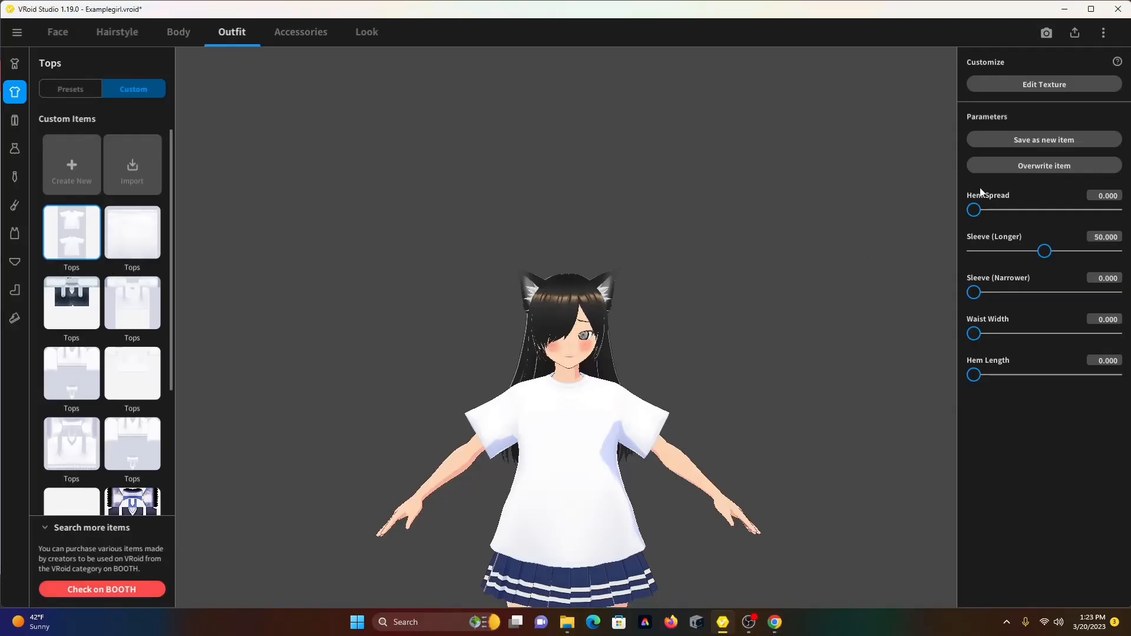
pyautogui.rightClick(83, 244)
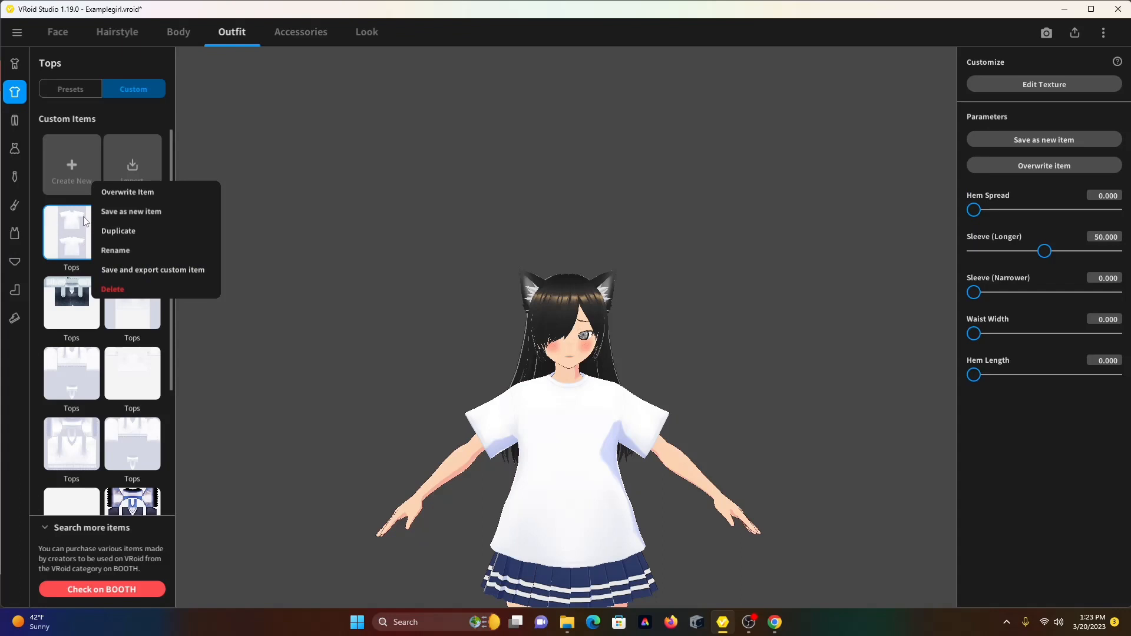
pyautogui.click(143, 192)
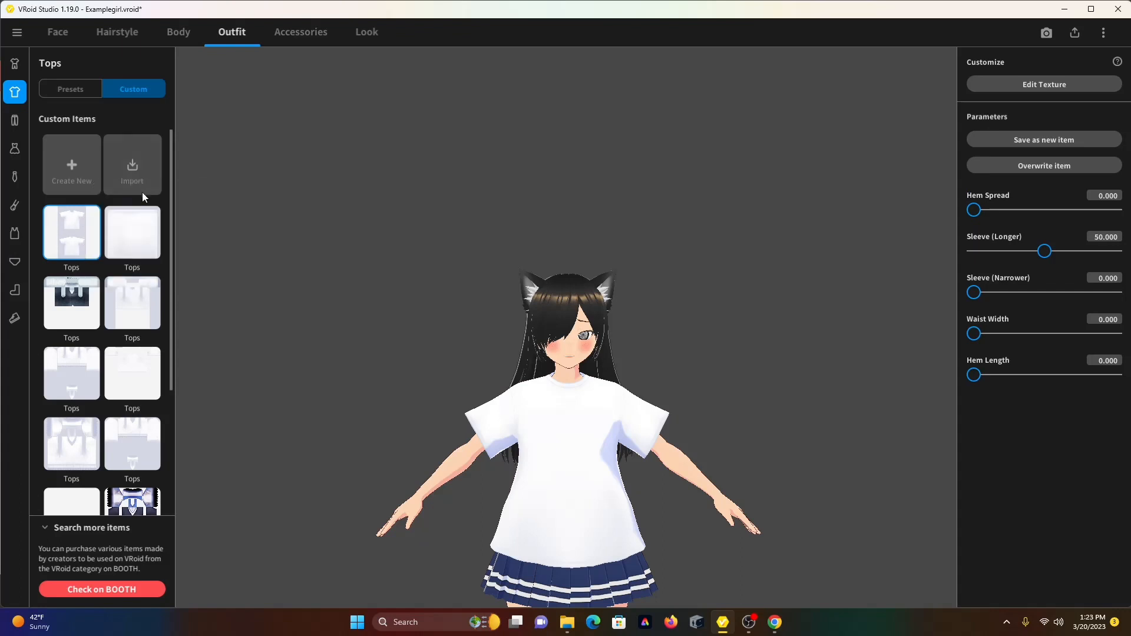
pyautogui.rightClick(73, 228)
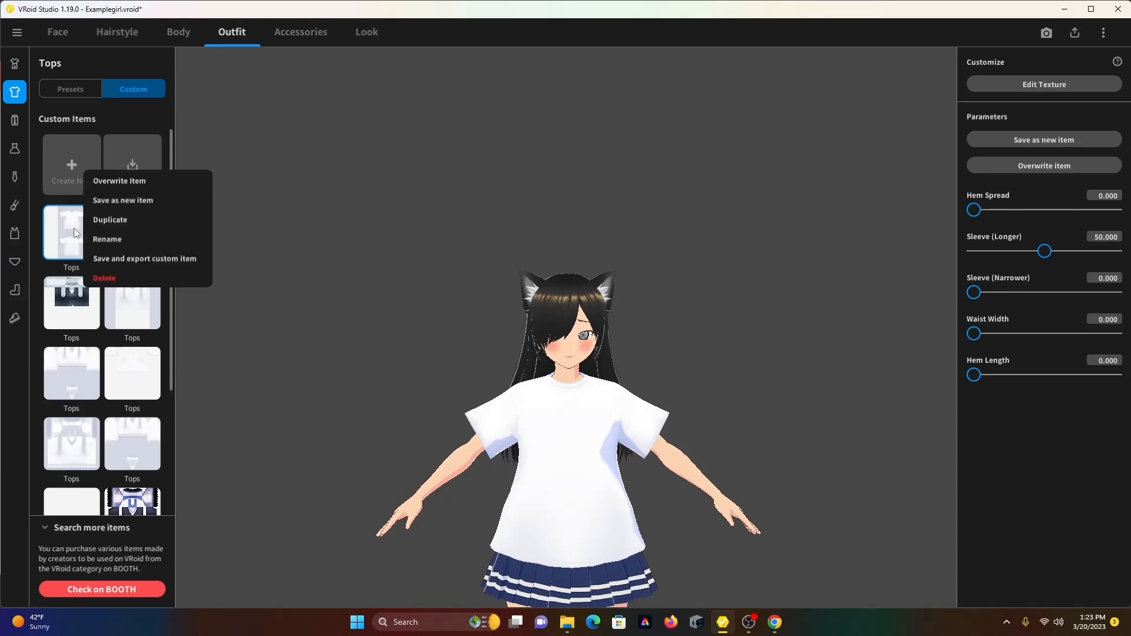
# - Start creating another custom top and look through the available tops templates
pyautogui.click(74, 170)
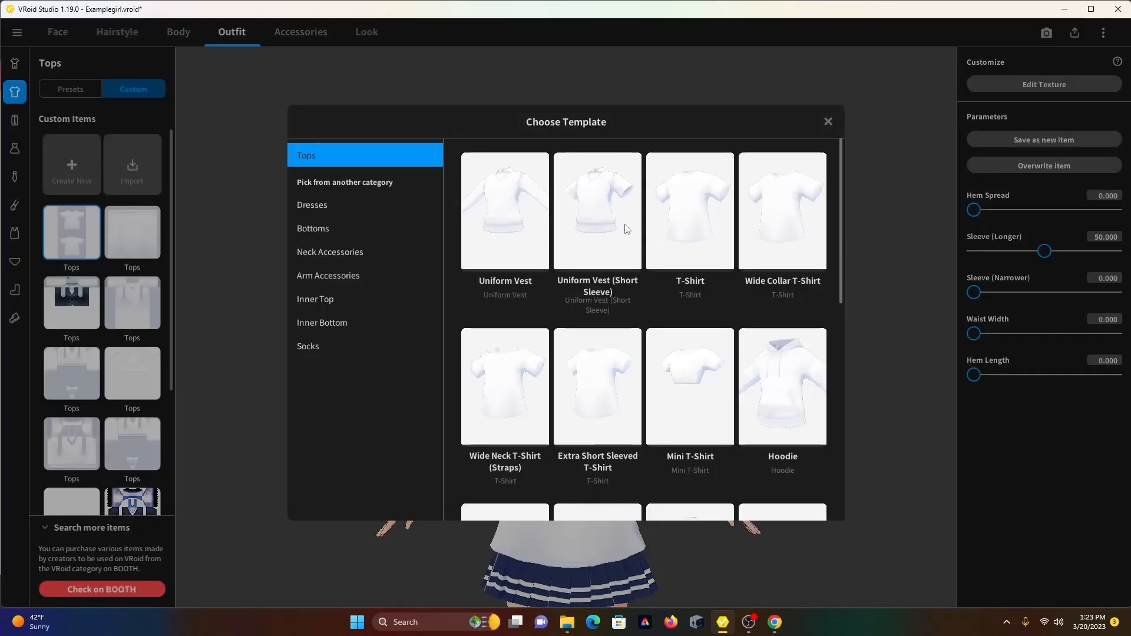
pyautogui.scroll(-1, 581, 277)
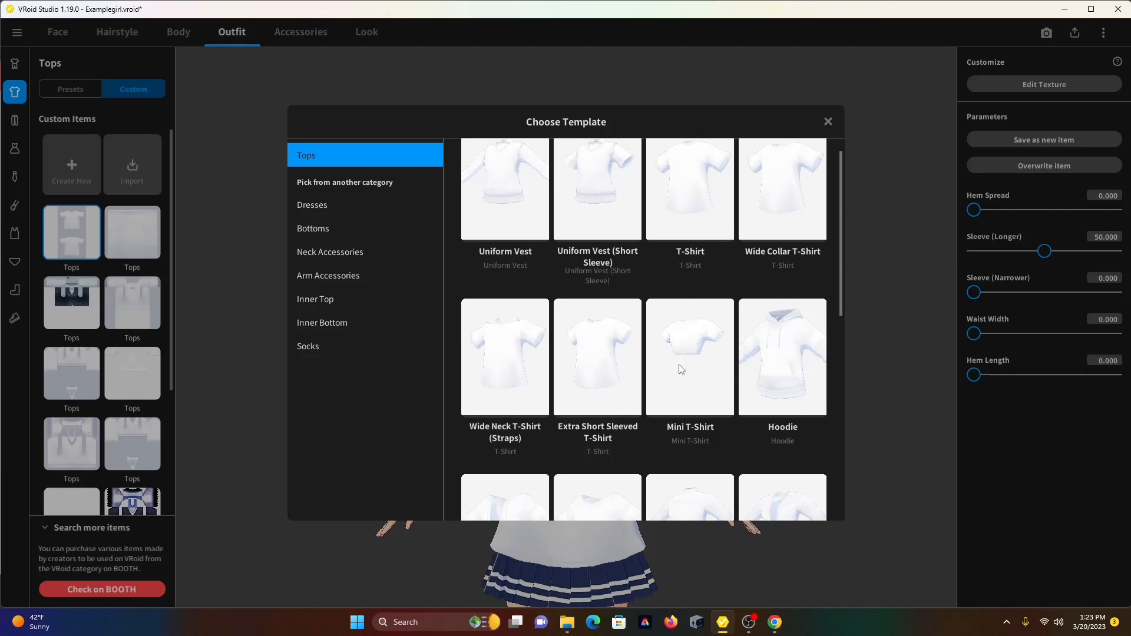
pyautogui.scroll(-1, 677, 377)
pyautogui.scroll(-5, 643, 404)
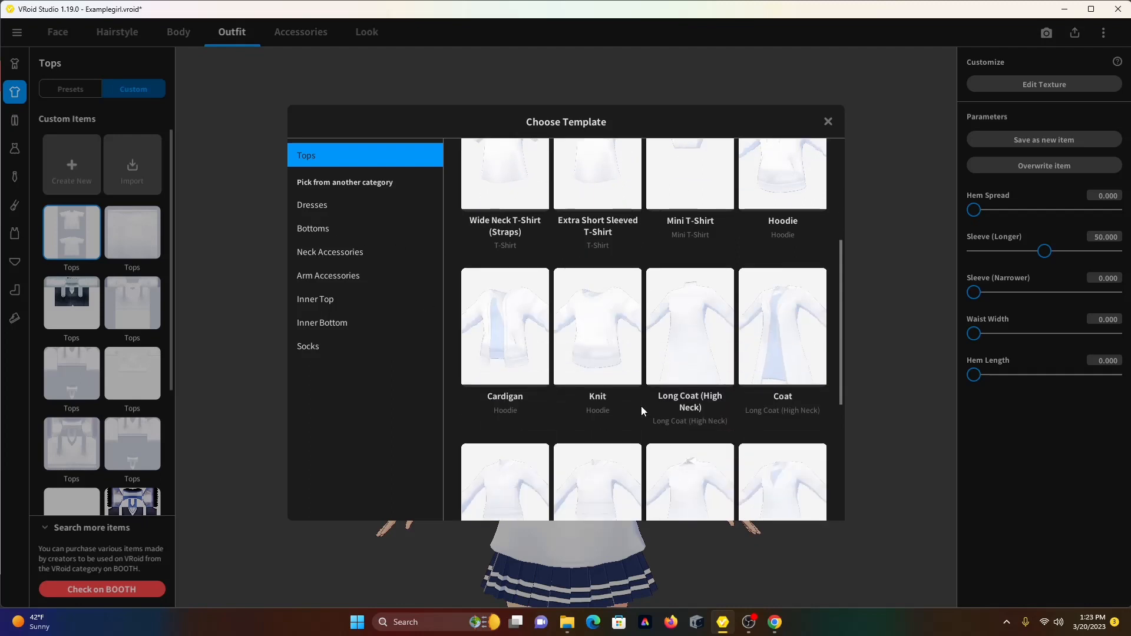
pyautogui.scroll(4, 641, 406)
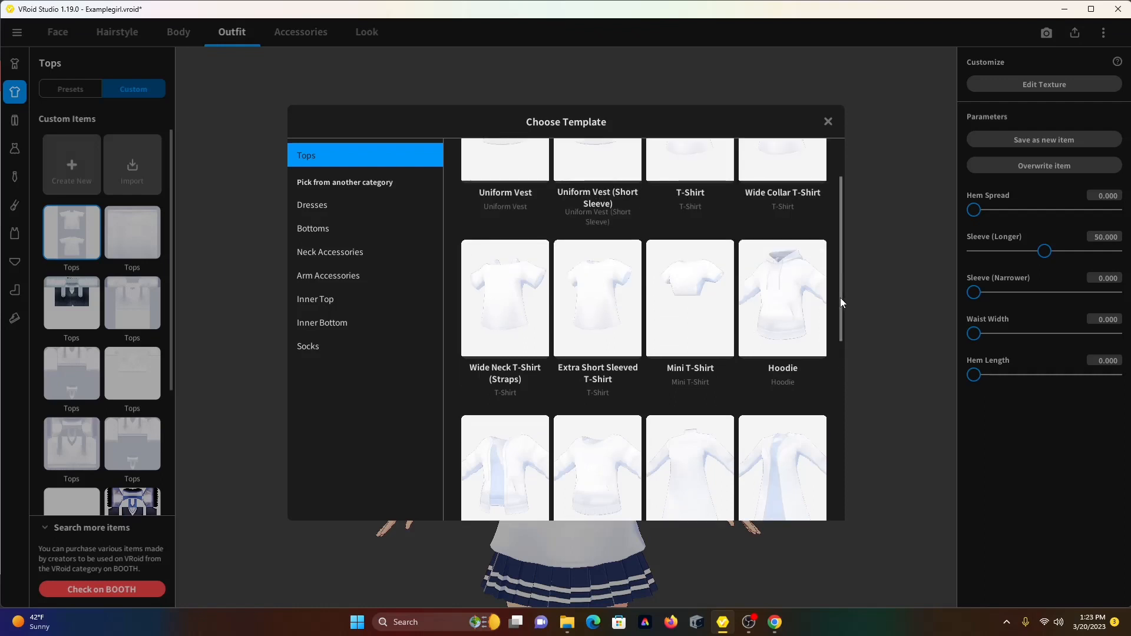
pyautogui.scroll(1, 841, 297)
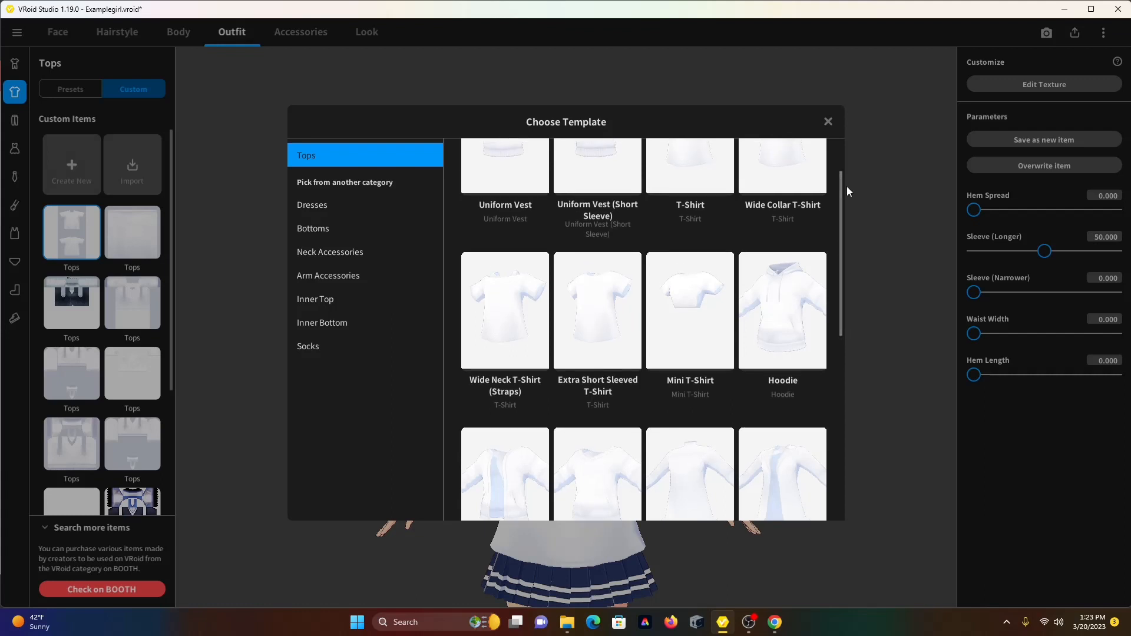
pyautogui.scroll(-7, 836, 189)
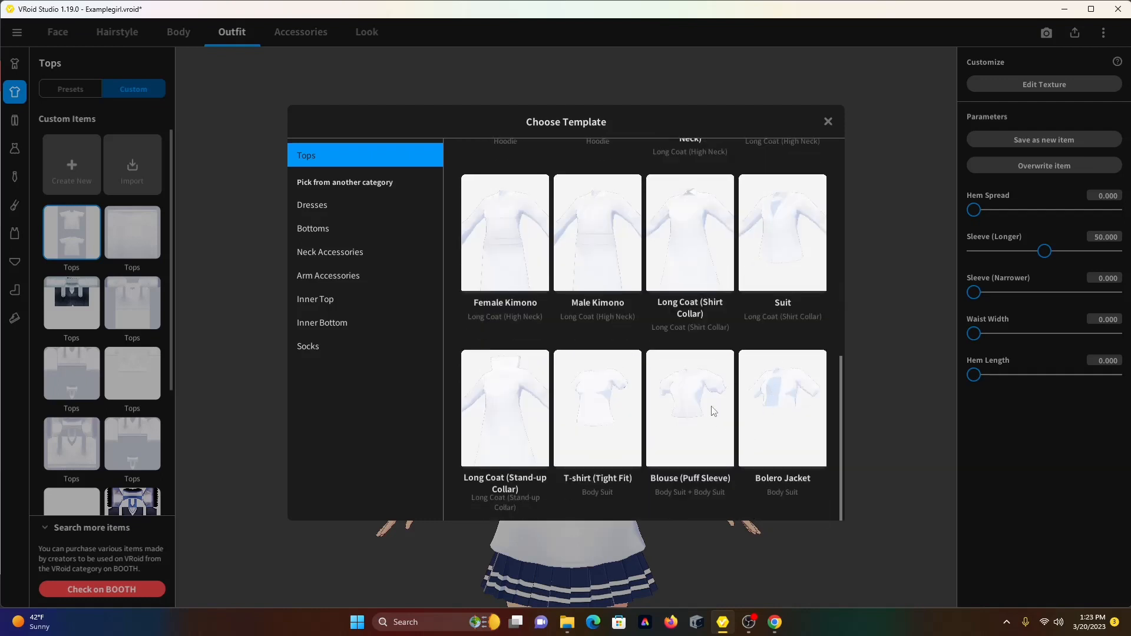
# - Switch to Chrome and check the Autumn Hoodie page's preview and usage instructions for the template the texture requires
pyautogui.click(774, 628)
pyautogui.scroll(5, 507, 515)
pyautogui.scroll(3, 507, 515)
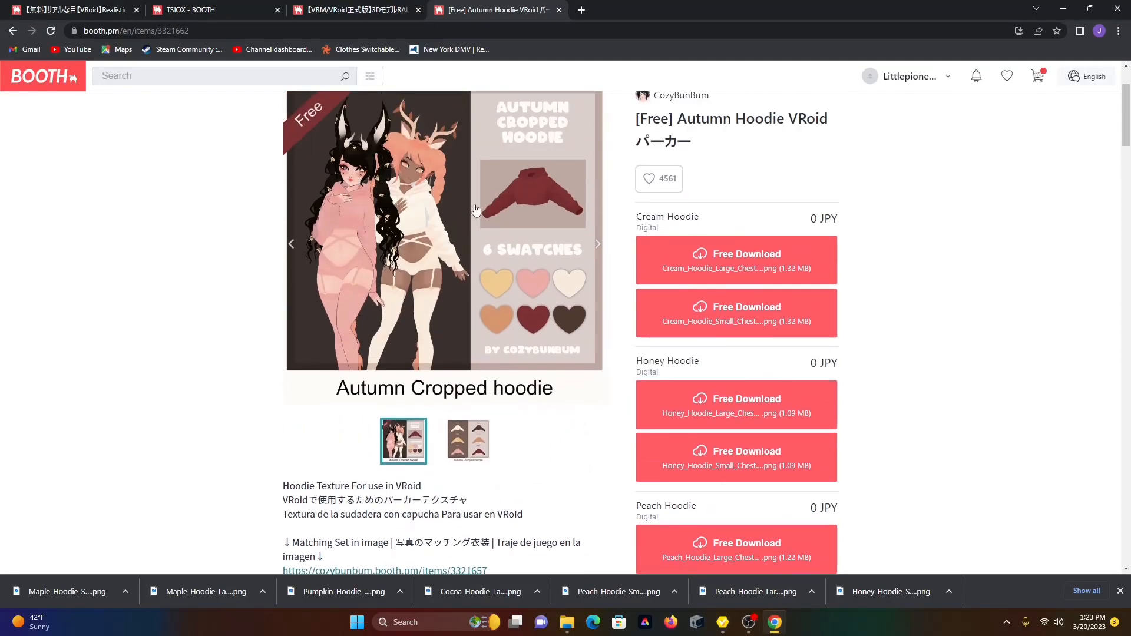
pyautogui.scroll(-4, 423, 319)
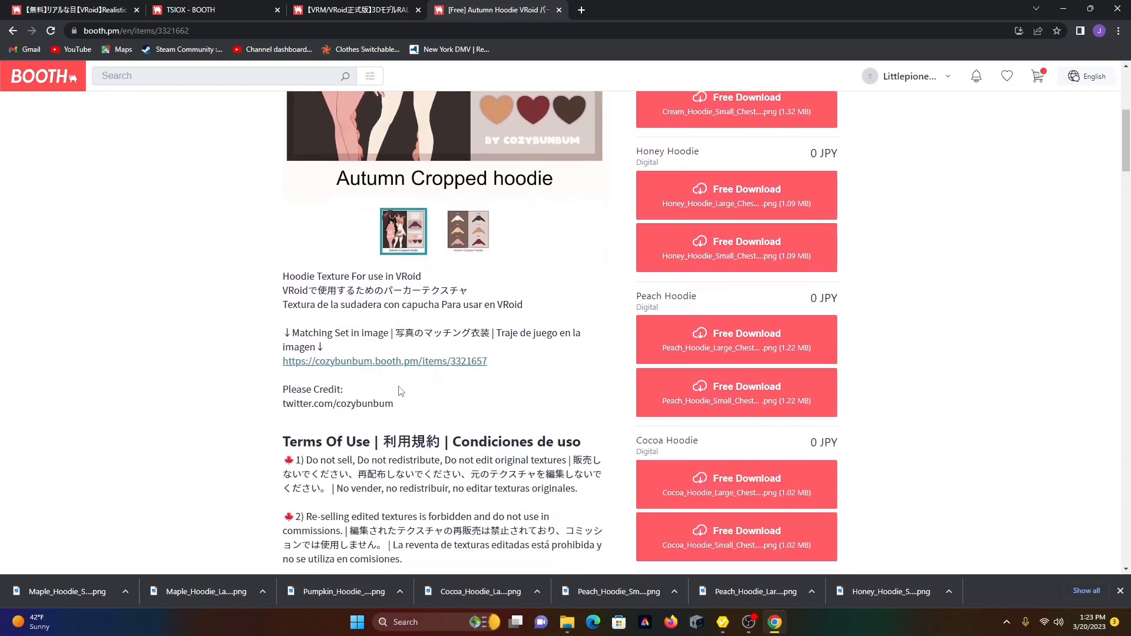
pyautogui.scroll(1, 396, 391)
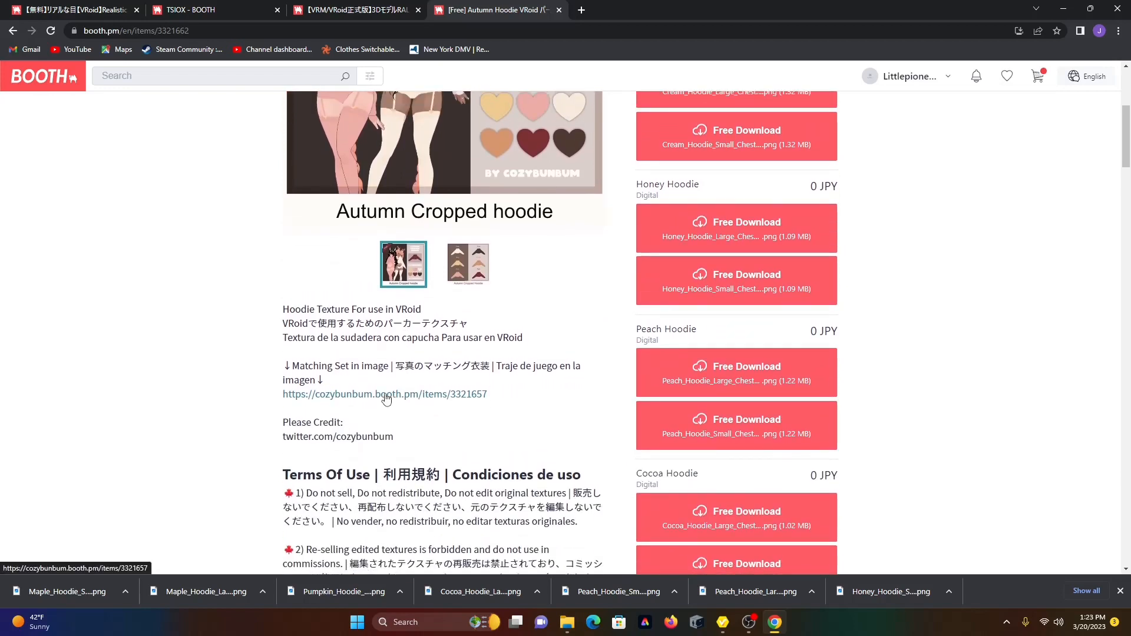
pyautogui.scroll(-2, 386, 400)
pyautogui.scroll(-1, 388, 400)
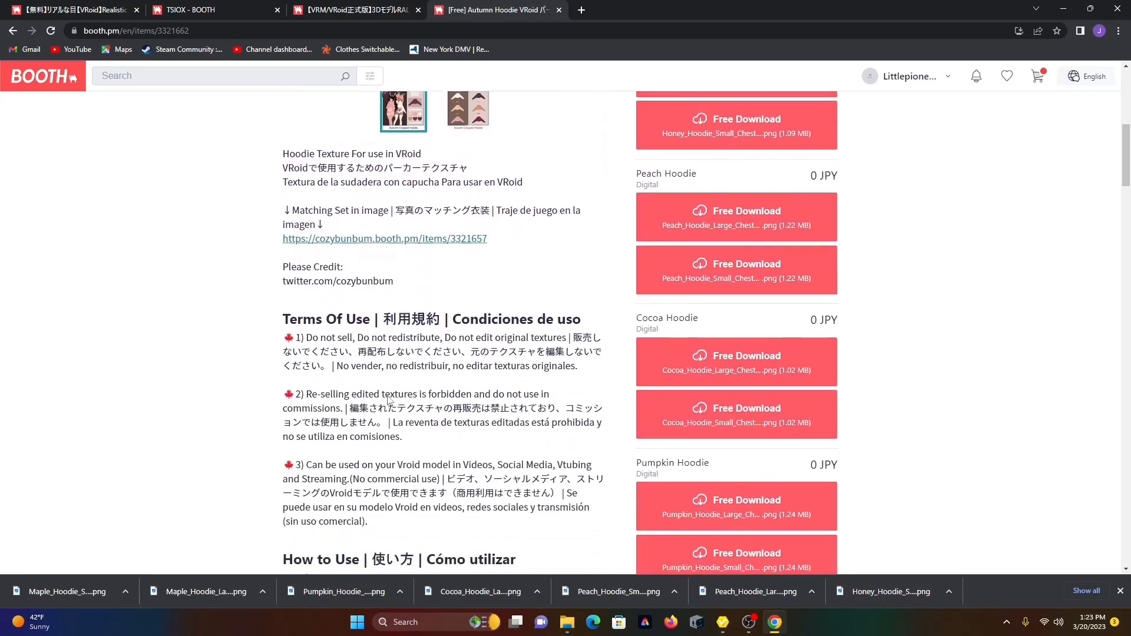
pyautogui.scroll(-8, 344, 480)
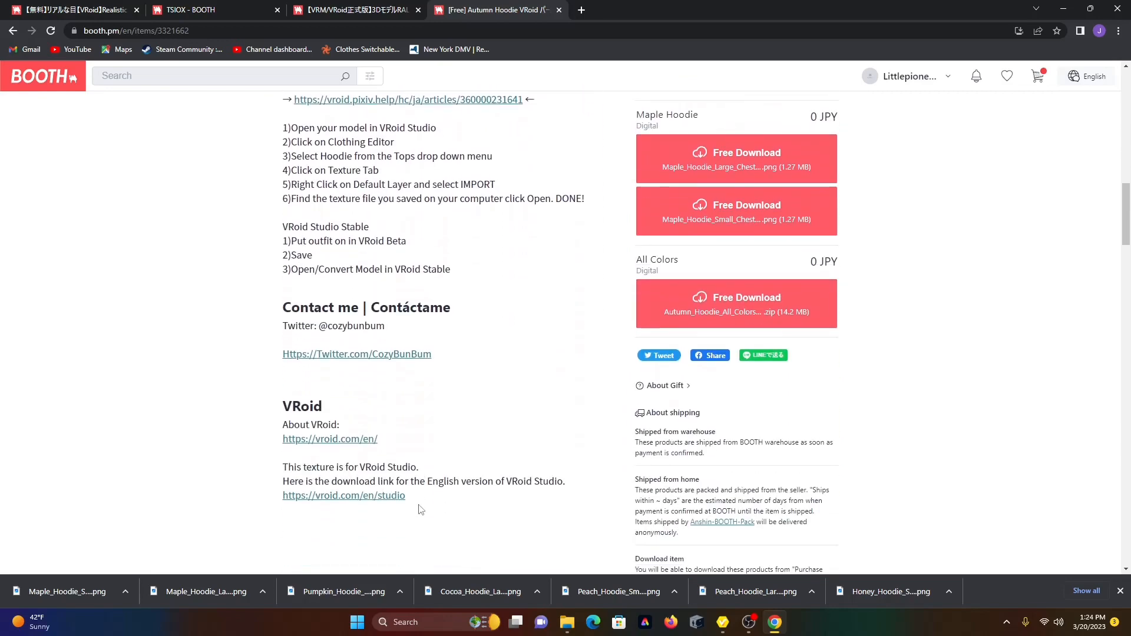
pyautogui.scroll(13, 420, 509)
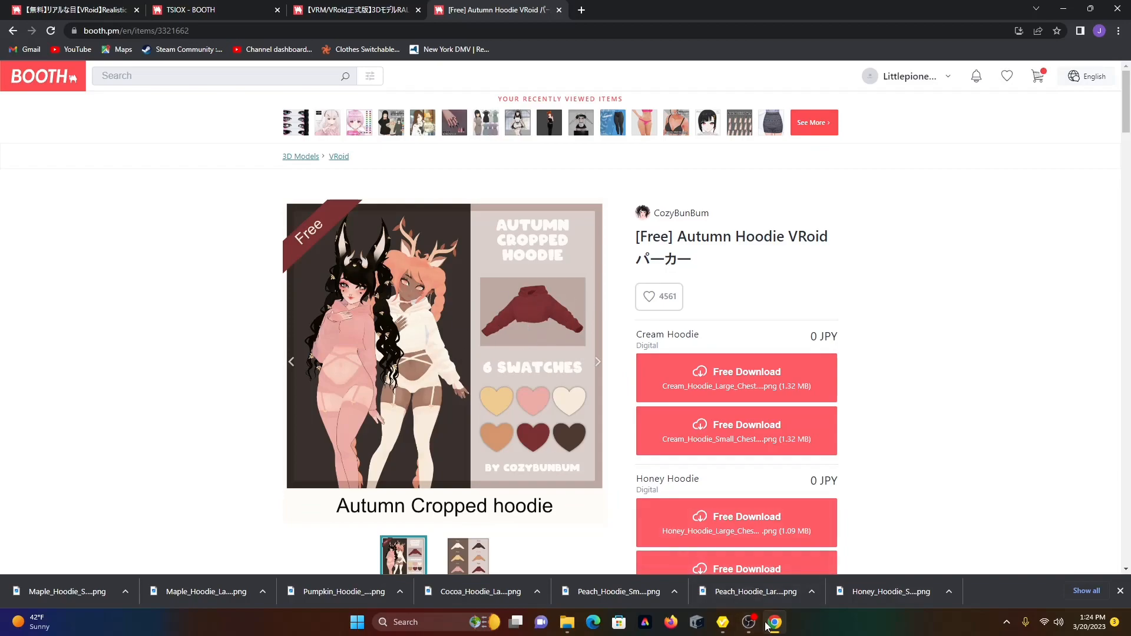
# - Switch back to VRoid Studio and create the new custom top from the Hoodie template
pyautogui.click(721, 627)
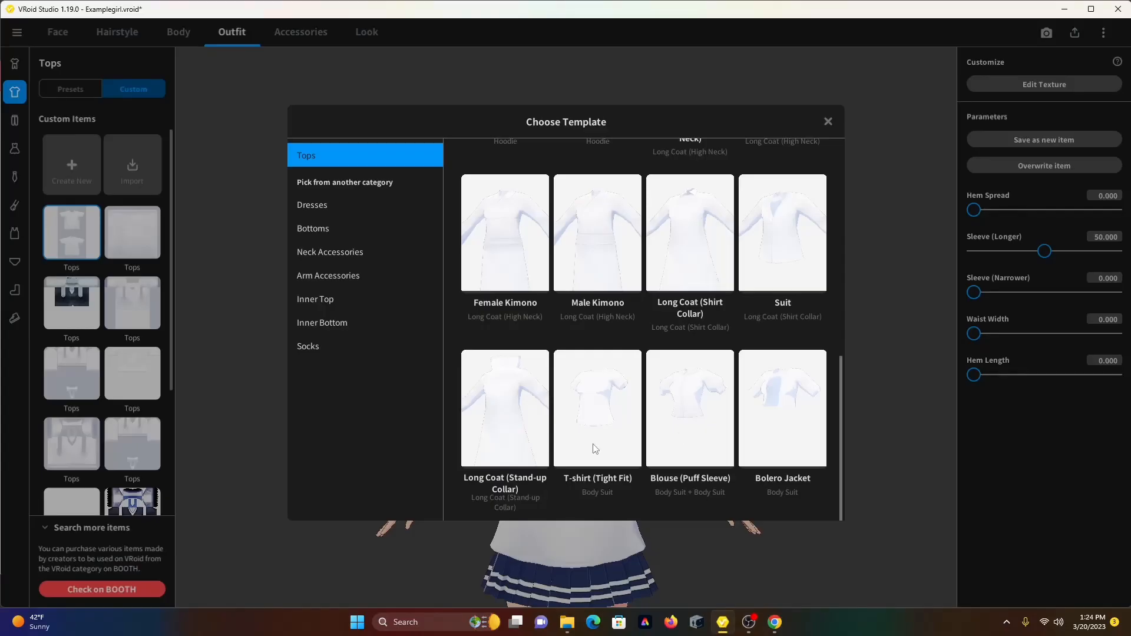
pyautogui.scroll(3, 776, 418)
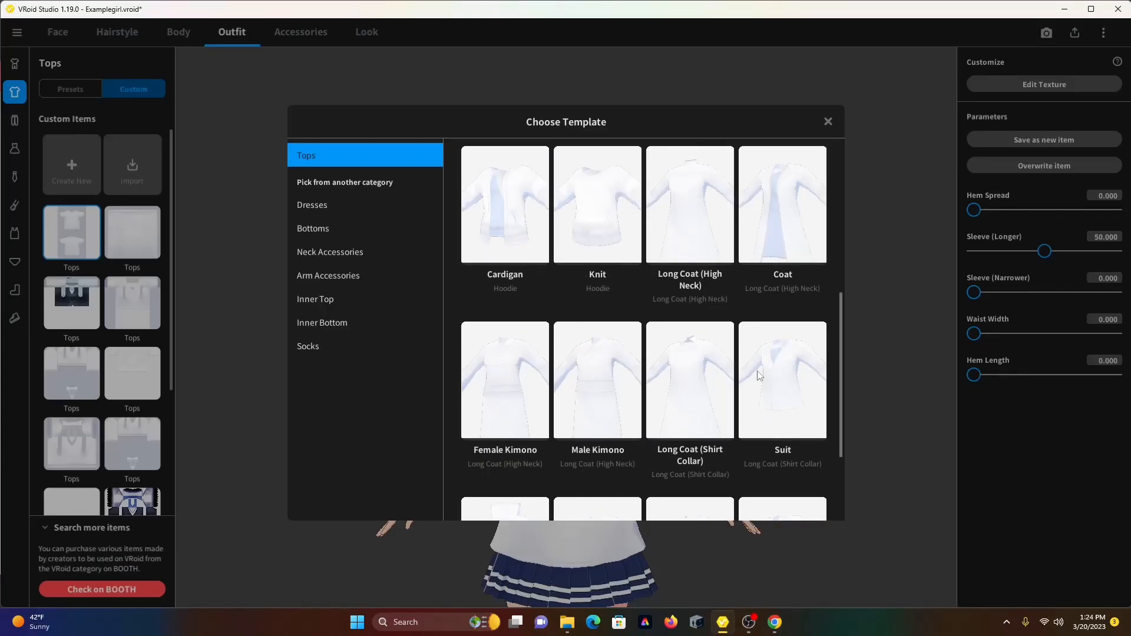
pyautogui.scroll(2, 560, 233)
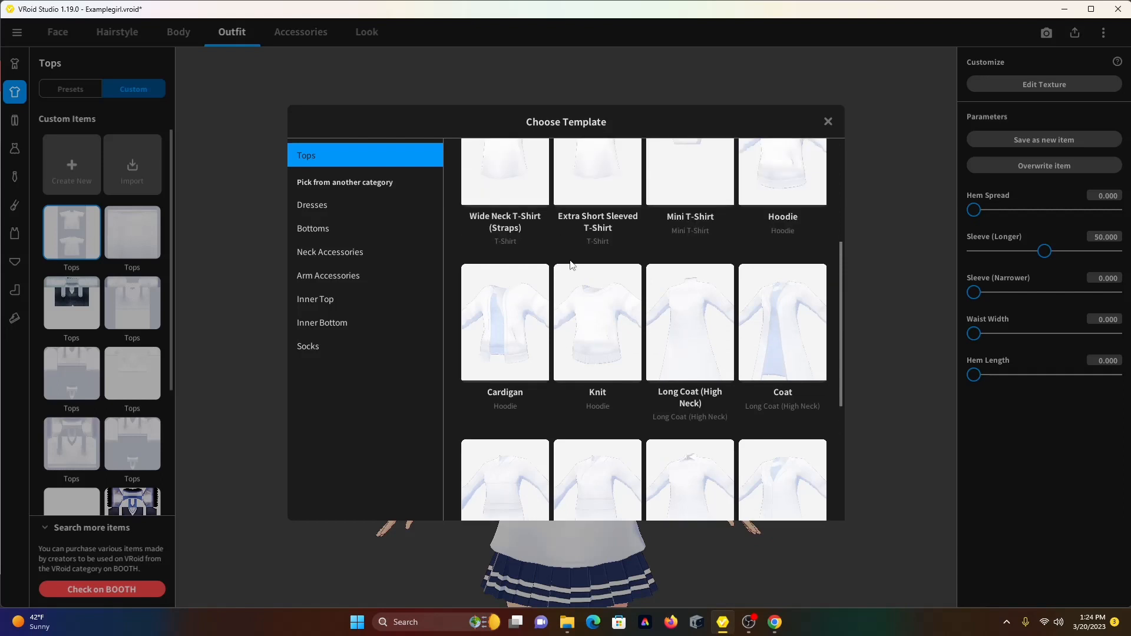
pyautogui.scroll(4, 574, 277)
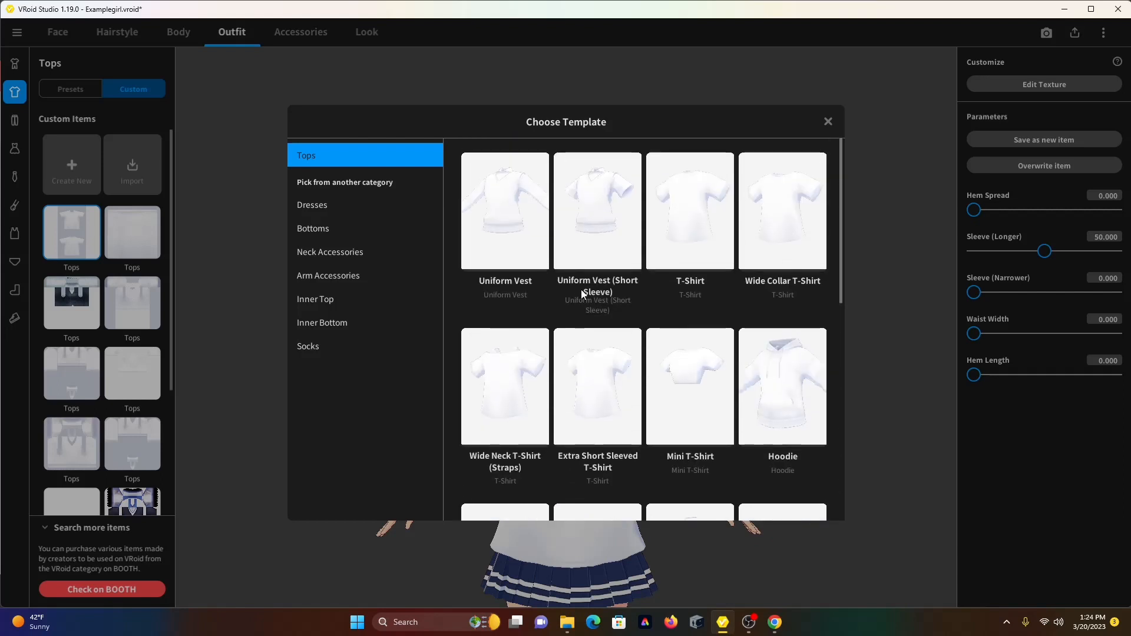
pyautogui.scroll(-3, 581, 288)
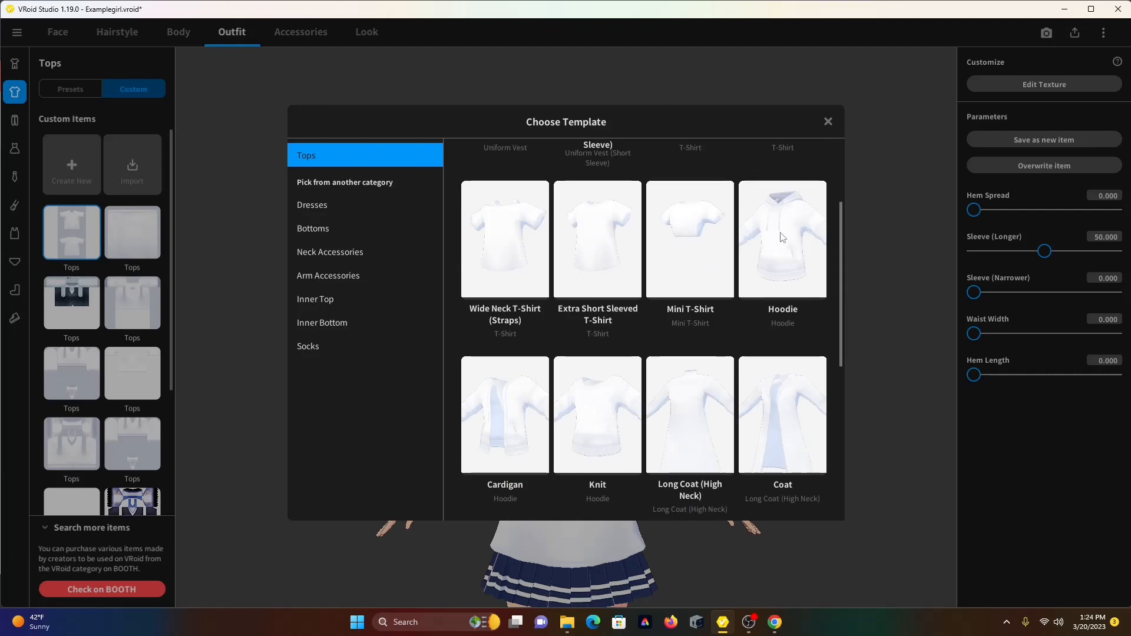
pyautogui.click(784, 267)
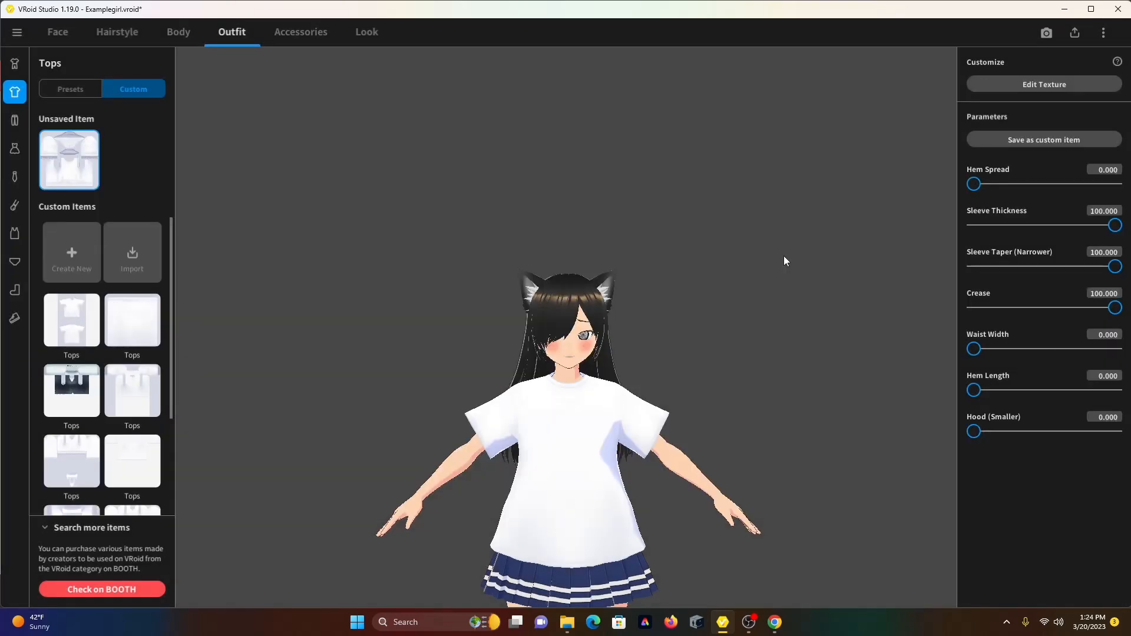
# - Import Maple_Hoodie_Small_Chest_By_CozyBunBum from Downloads into the hoodie's default texture layer, check it on the character and close the Texture Editor
pyautogui.click(1040, 89)
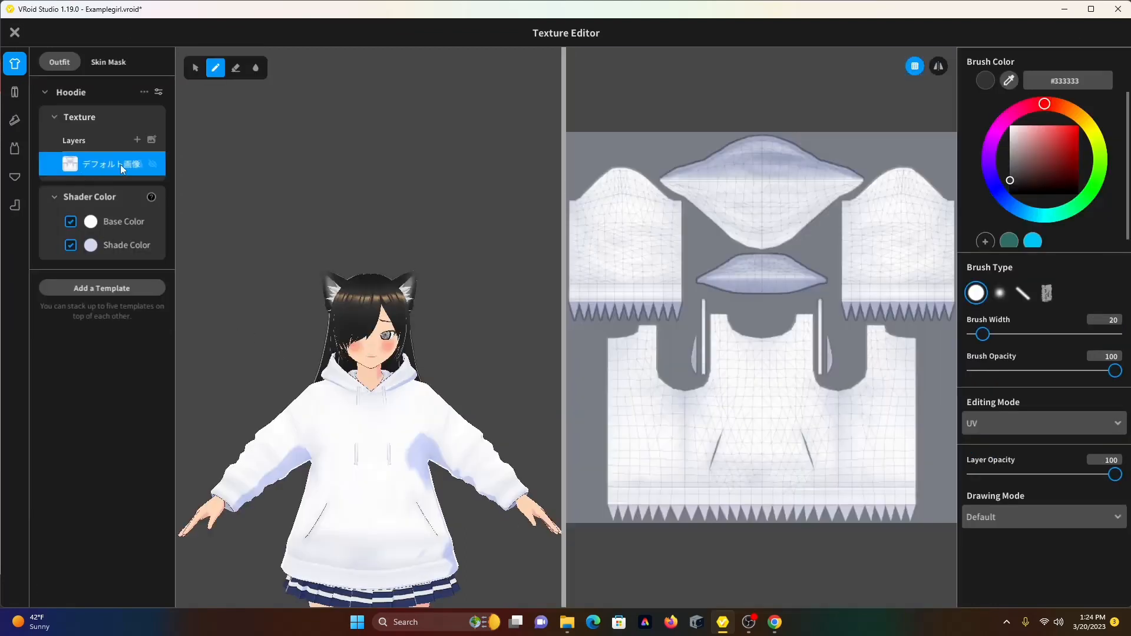
pyautogui.rightClick(122, 169)
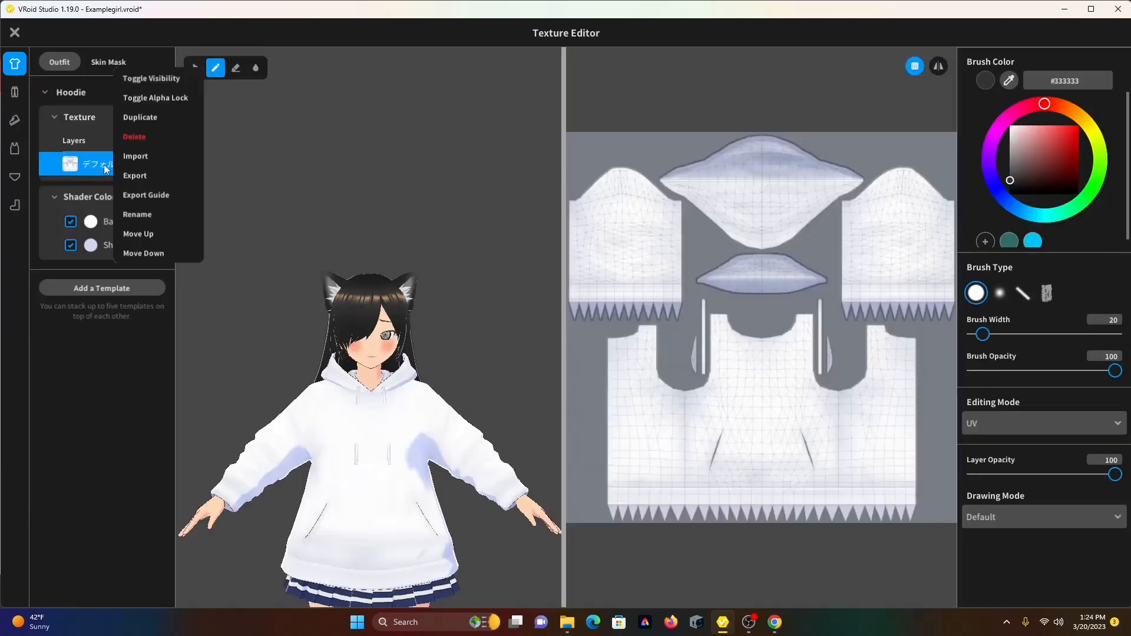
pyautogui.click(143, 156)
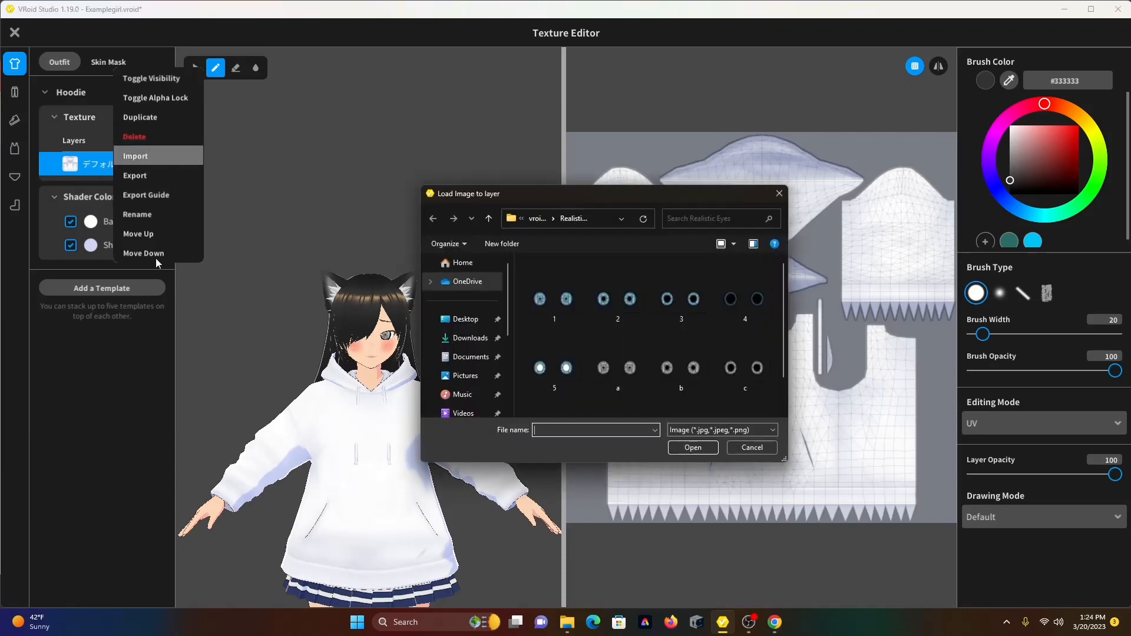
pyautogui.click(467, 338)
pyautogui.click(648, 295)
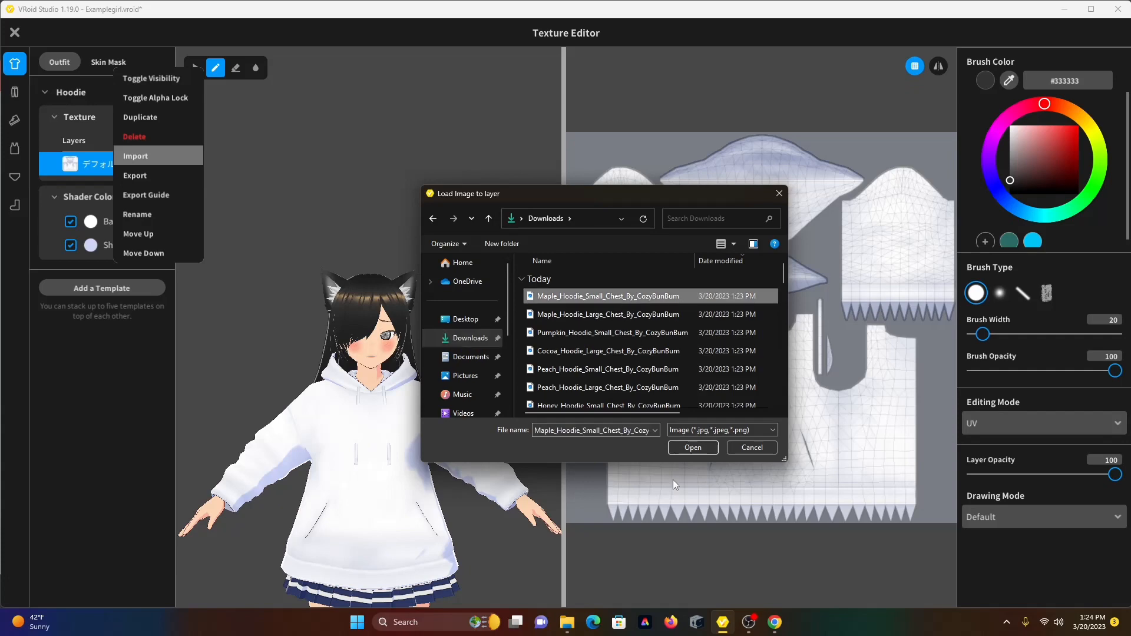
pyautogui.click(693, 448)
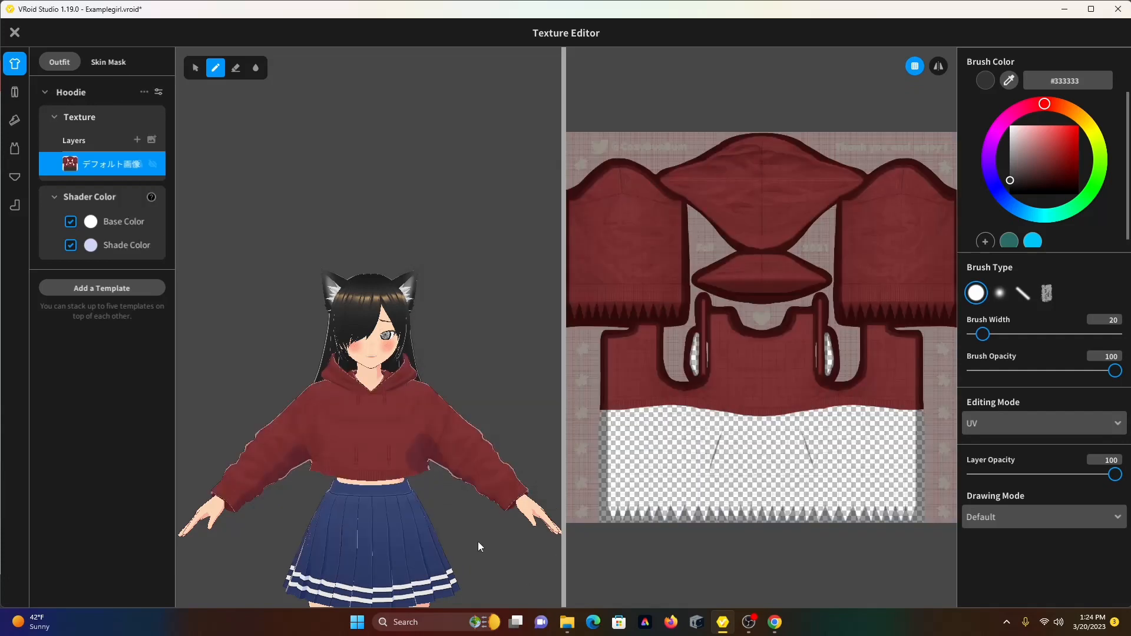
pyautogui.moveTo(479, 542); pyautogui.dragTo(580, 505, button='right')
pyautogui.moveTo(382, 499); pyautogui.dragTo(396, 538, button='right')
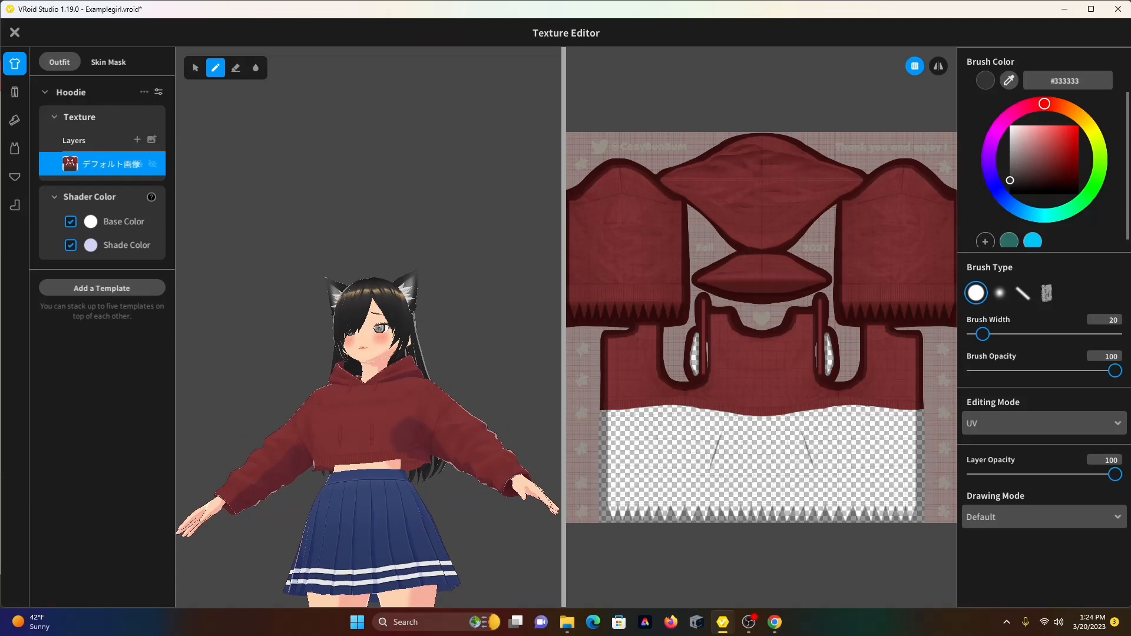
pyautogui.moveTo(424, 372); pyautogui.dragTo(362, 424, button='right')
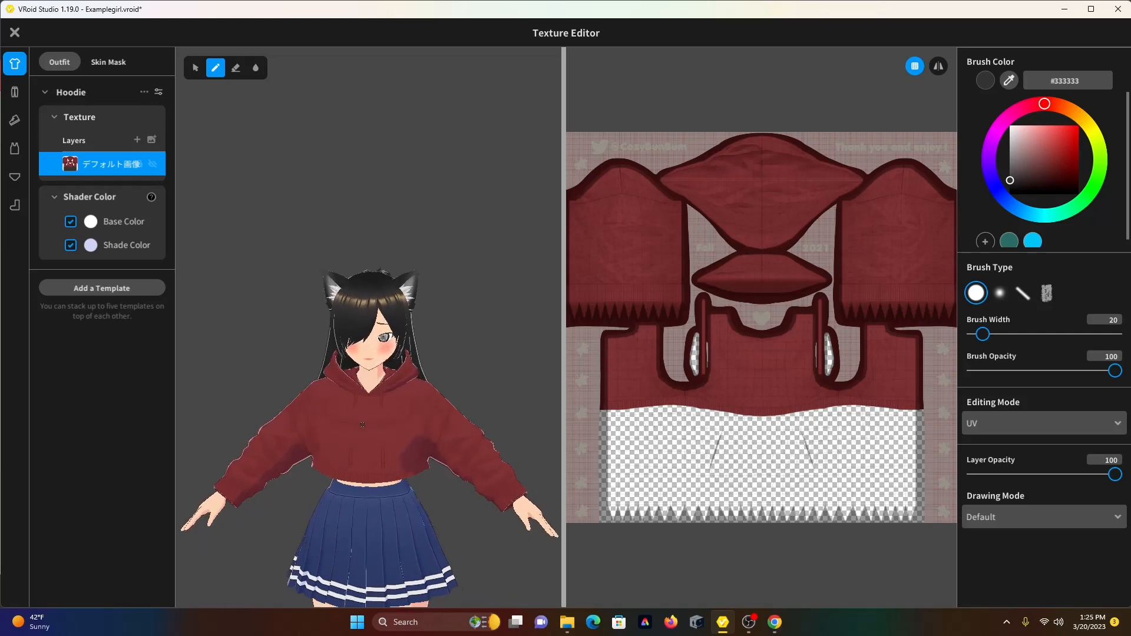
pyautogui.click(15, 33)
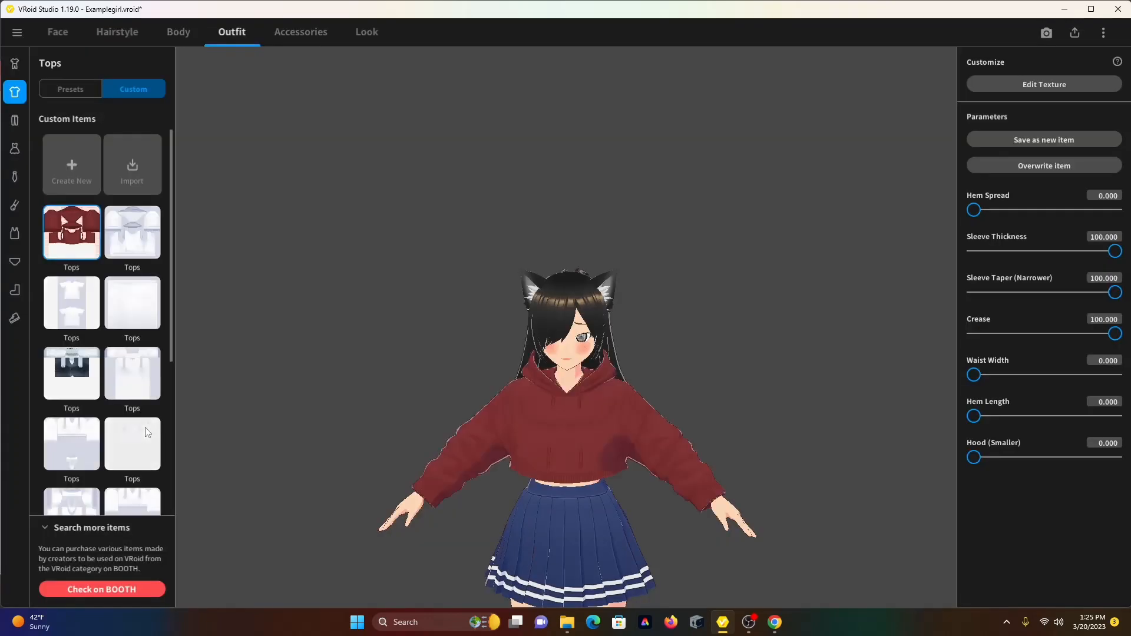
# - Apply the orange-brown custom skin to the character's whole body
pyautogui.click(175, 33)
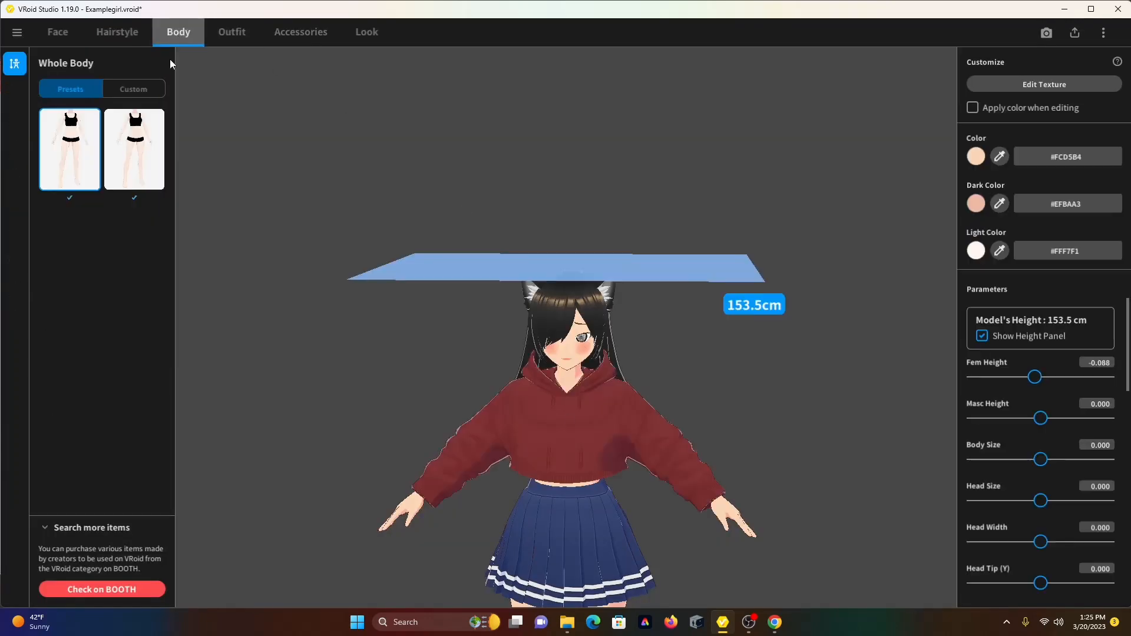
pyautogui.click(146, 89)
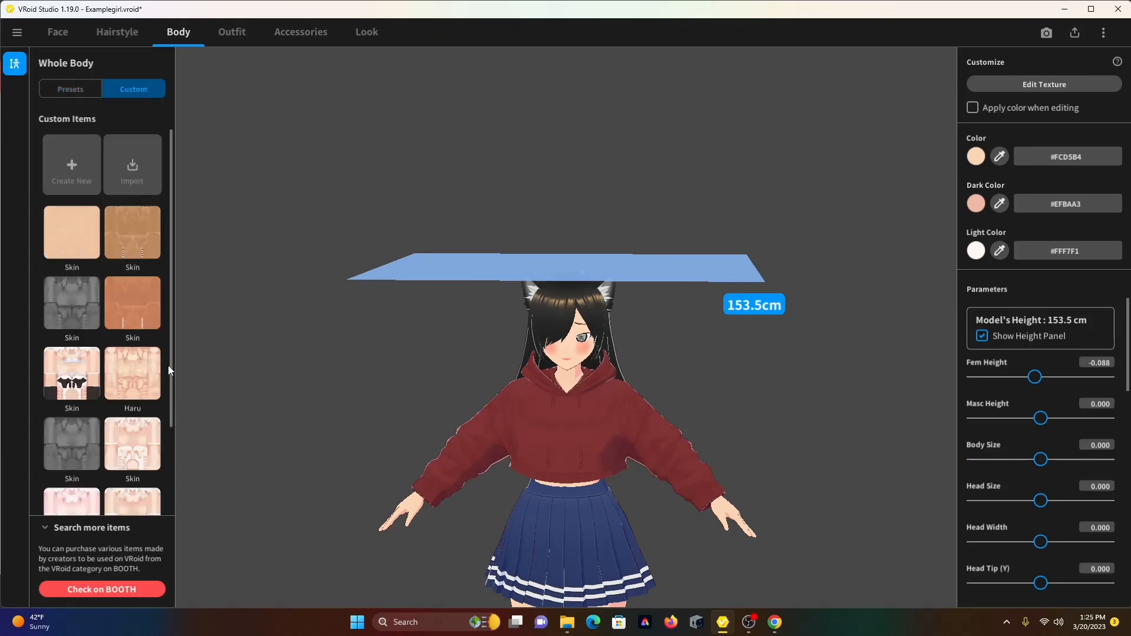
pyautogui.moveTo(567, 436); pyautogui.dragTo(514, 420)
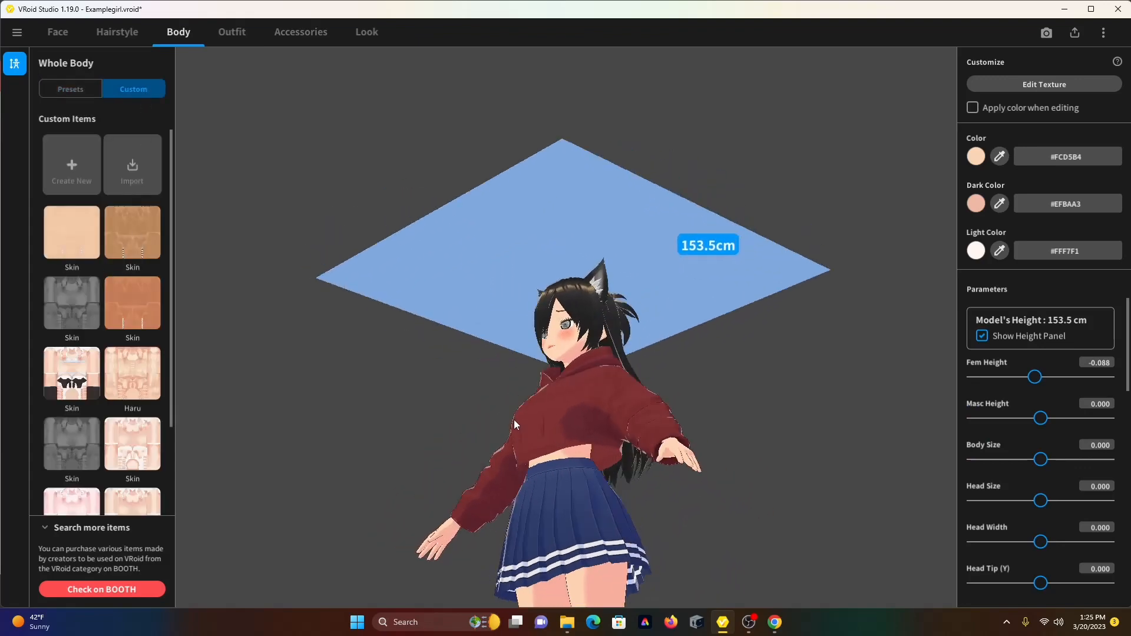
pyautogui.click(143, 314)
pyautogui.moveTo(779, 536); pyautogui.dragTo(619, 412)
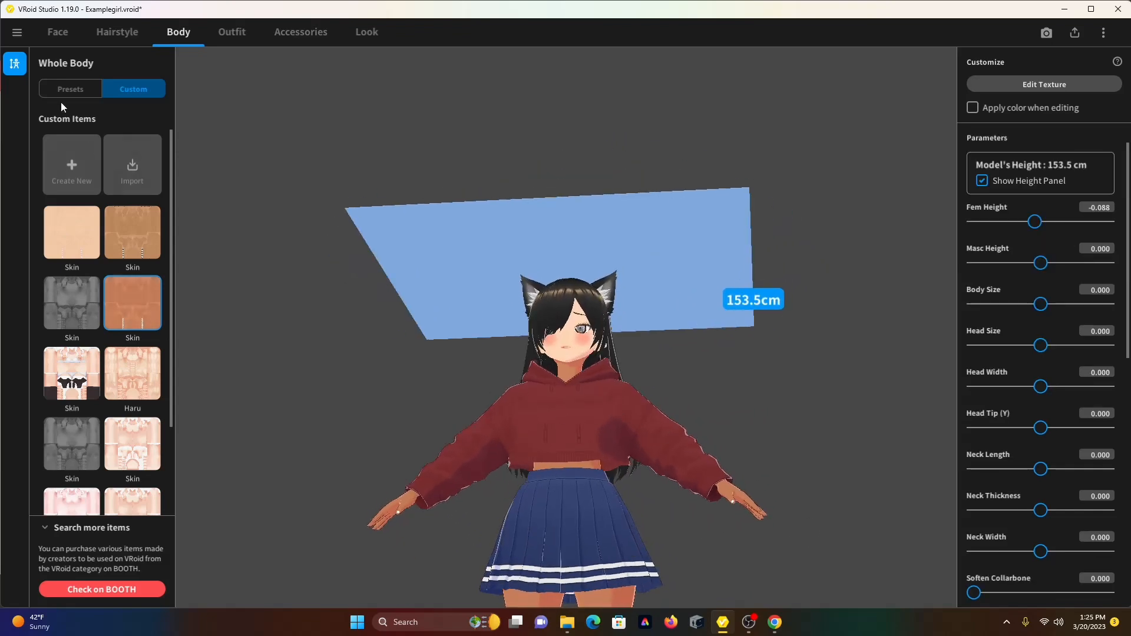
# - Match the face skin's main color to the new body skin by sampling #CA825C from the character
pyautogui.click(62, 40)
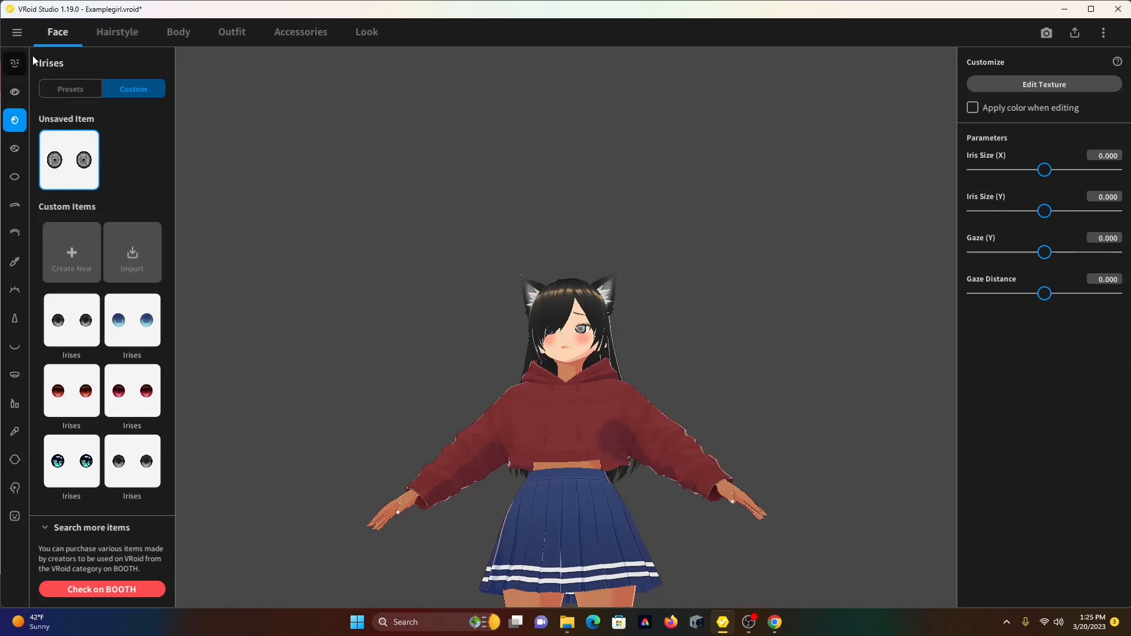
pyautogui.click(15, 466)
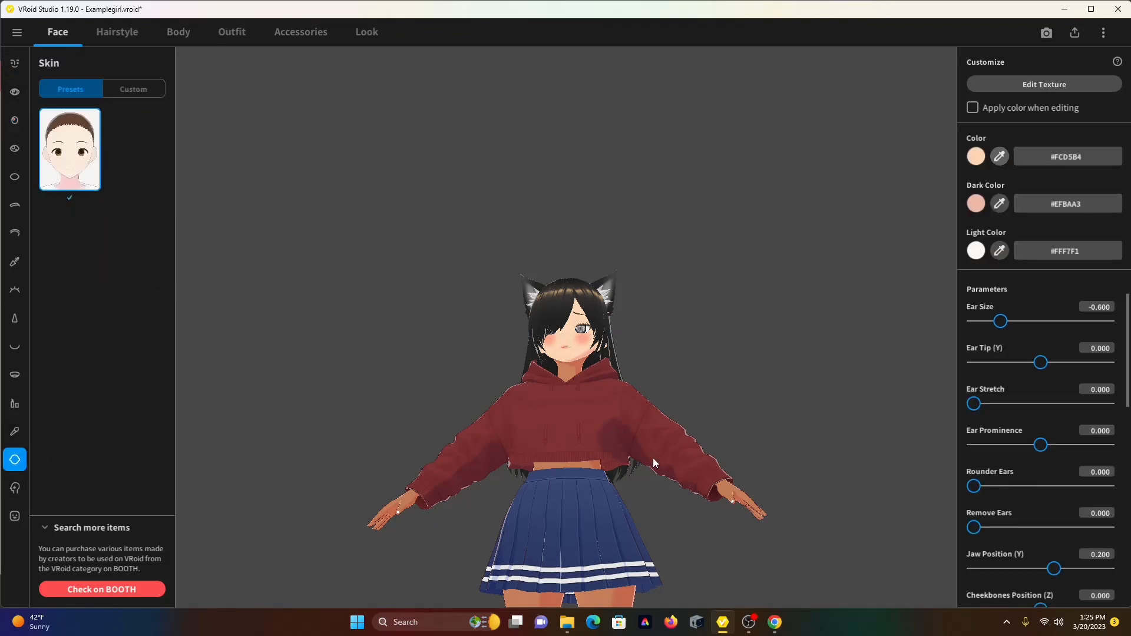
pyautogui.scroll(-3, 606, 594)
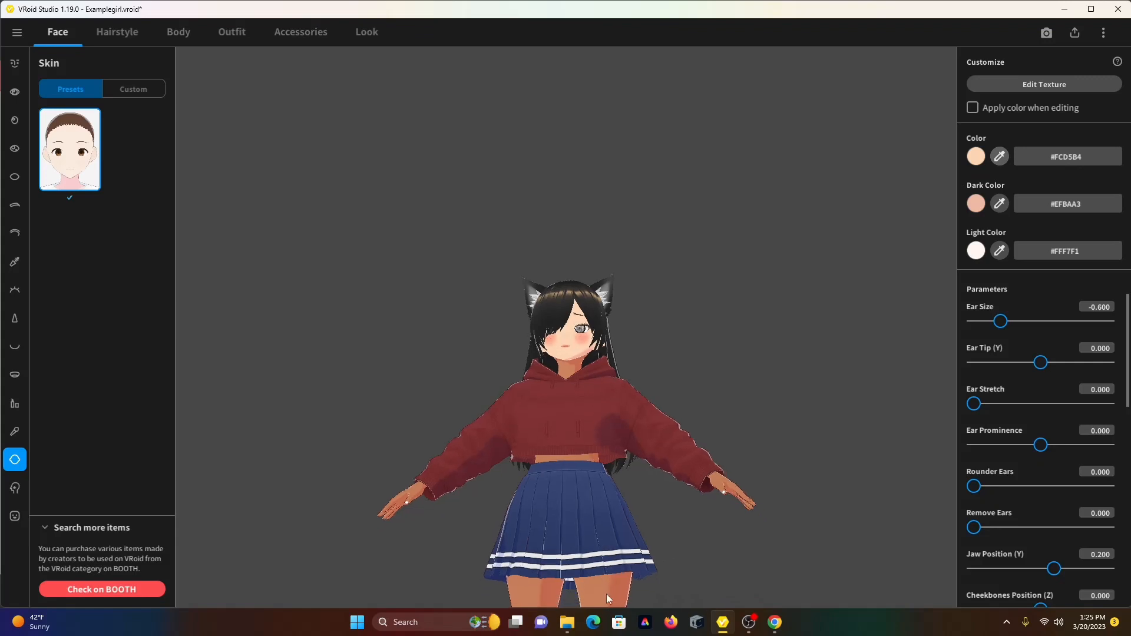
pyautogui.click(999, 157)
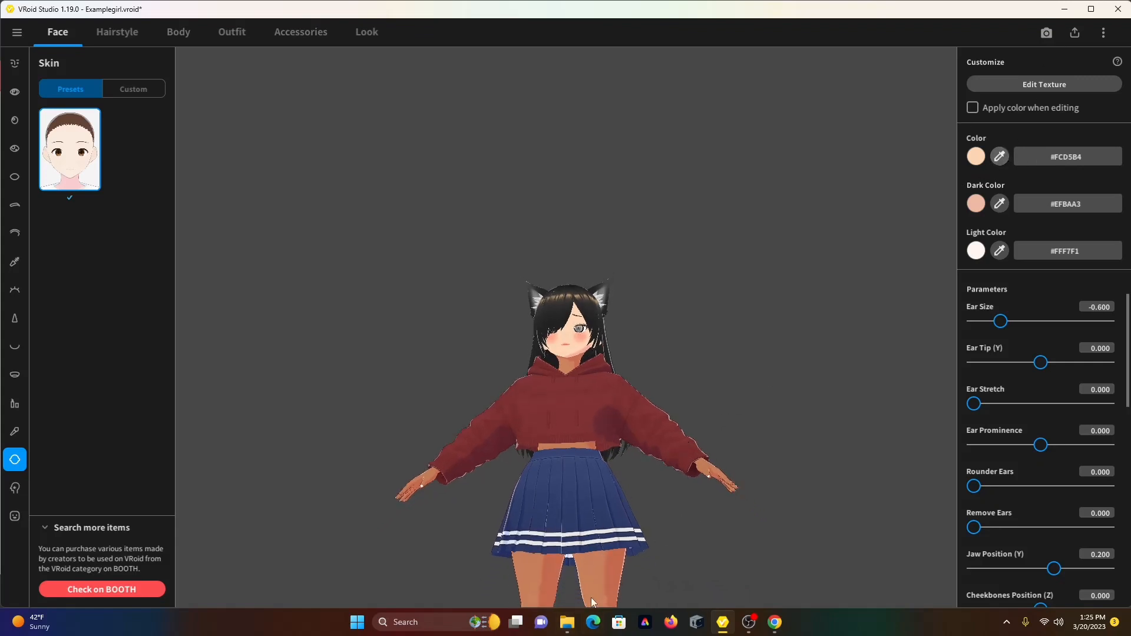
pyautogui.click(573, 463)
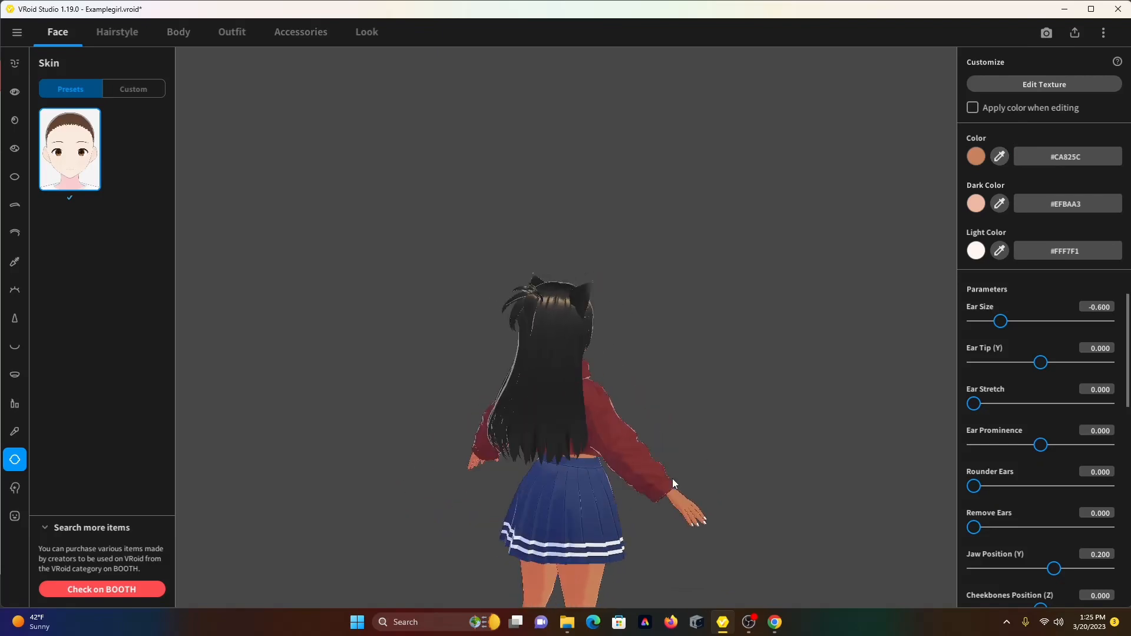